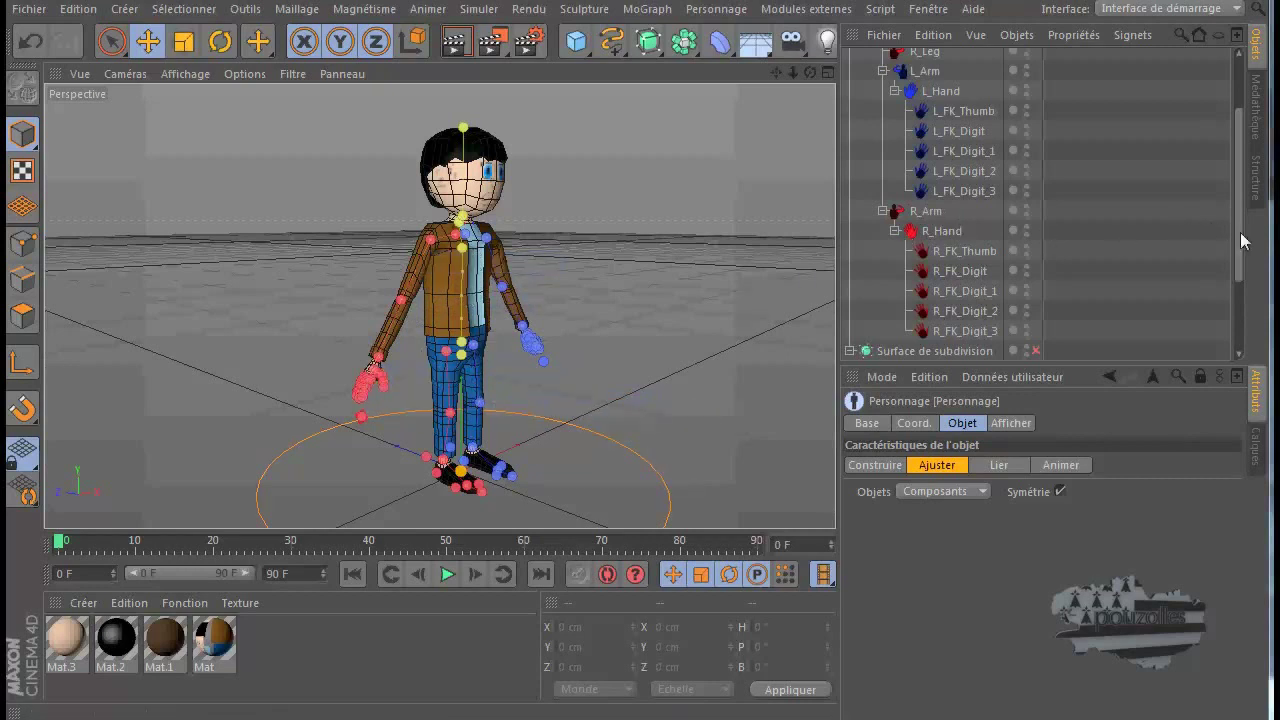
Switch the Personnage object to Construire mode and examine its controllers from the front.
left_click_drag(1243, 240, 1228, 172)
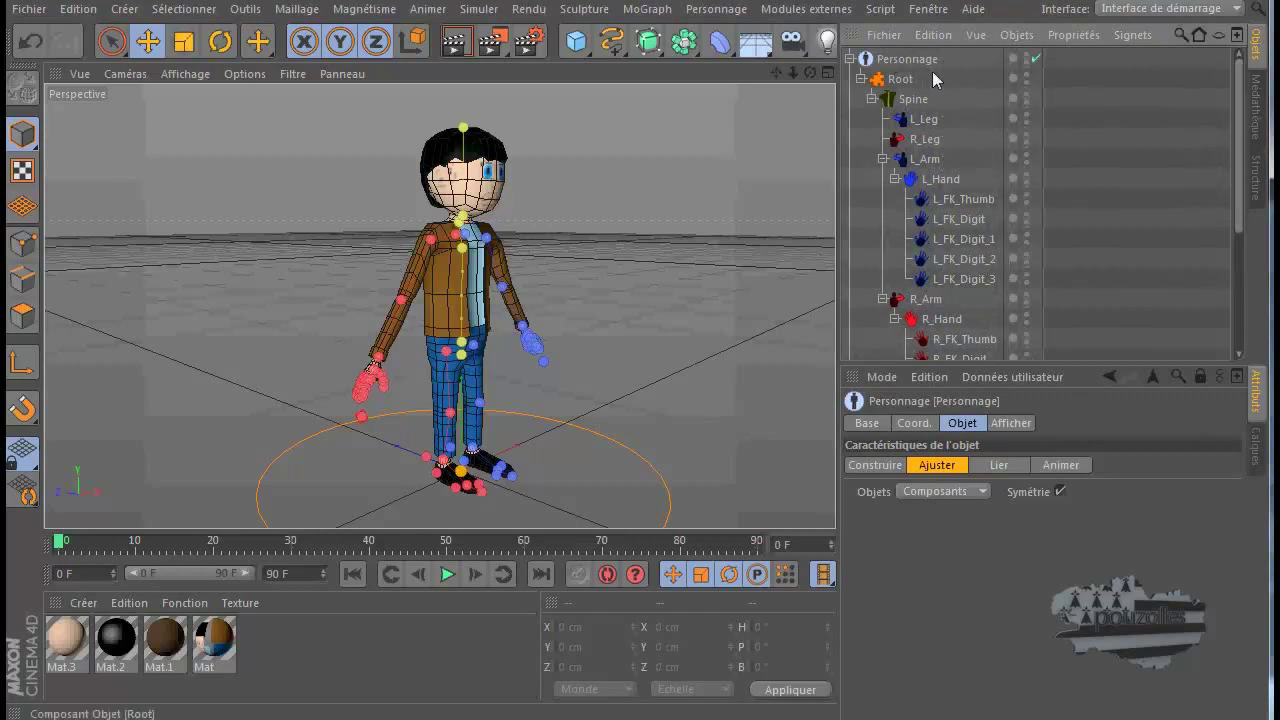
left_click(874, 464)
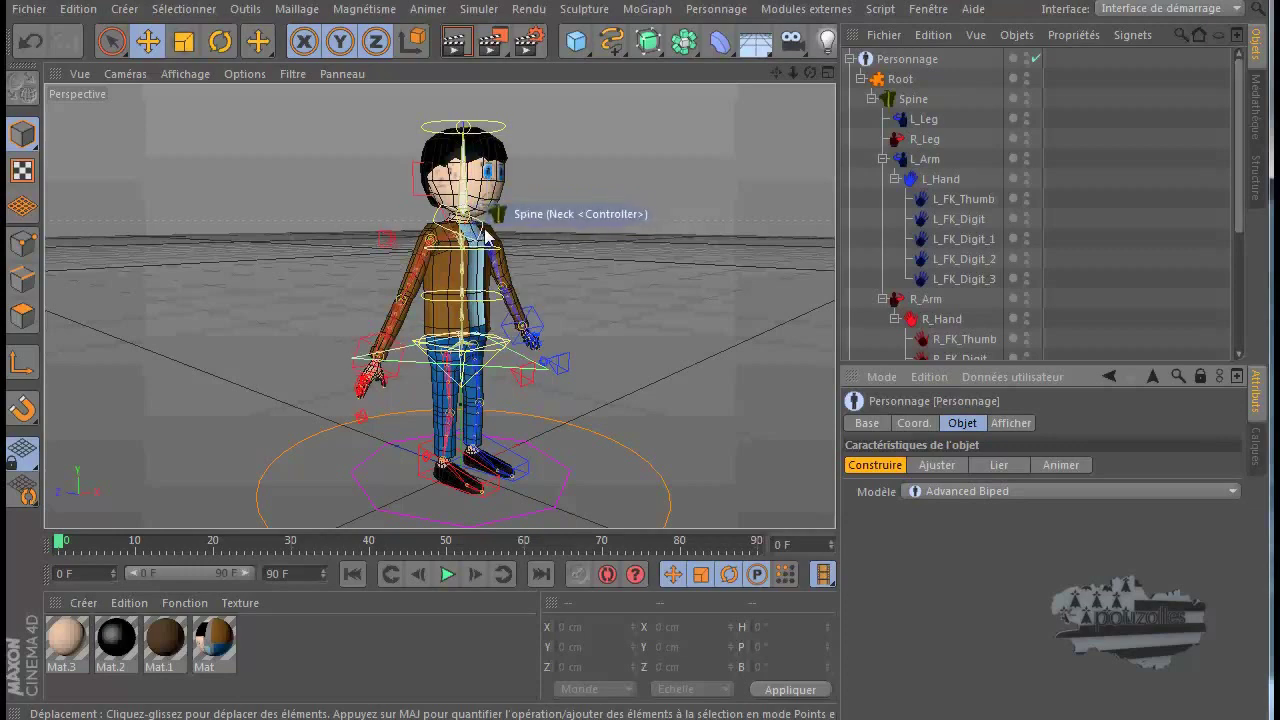
scroll(470, 232, "up", 5)
scroll(484, 230, "up", 2)
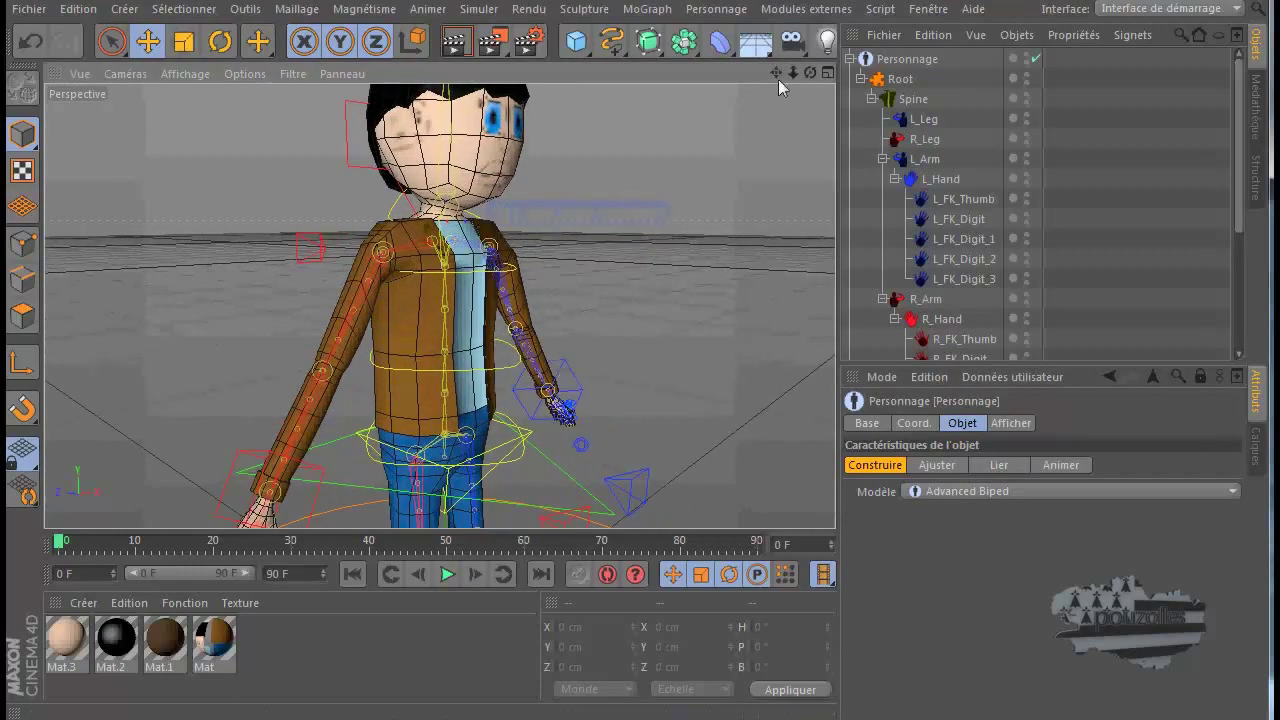
left_click_drag(812, 76, 625, 445)
scroll(574, 337, "down", 5)
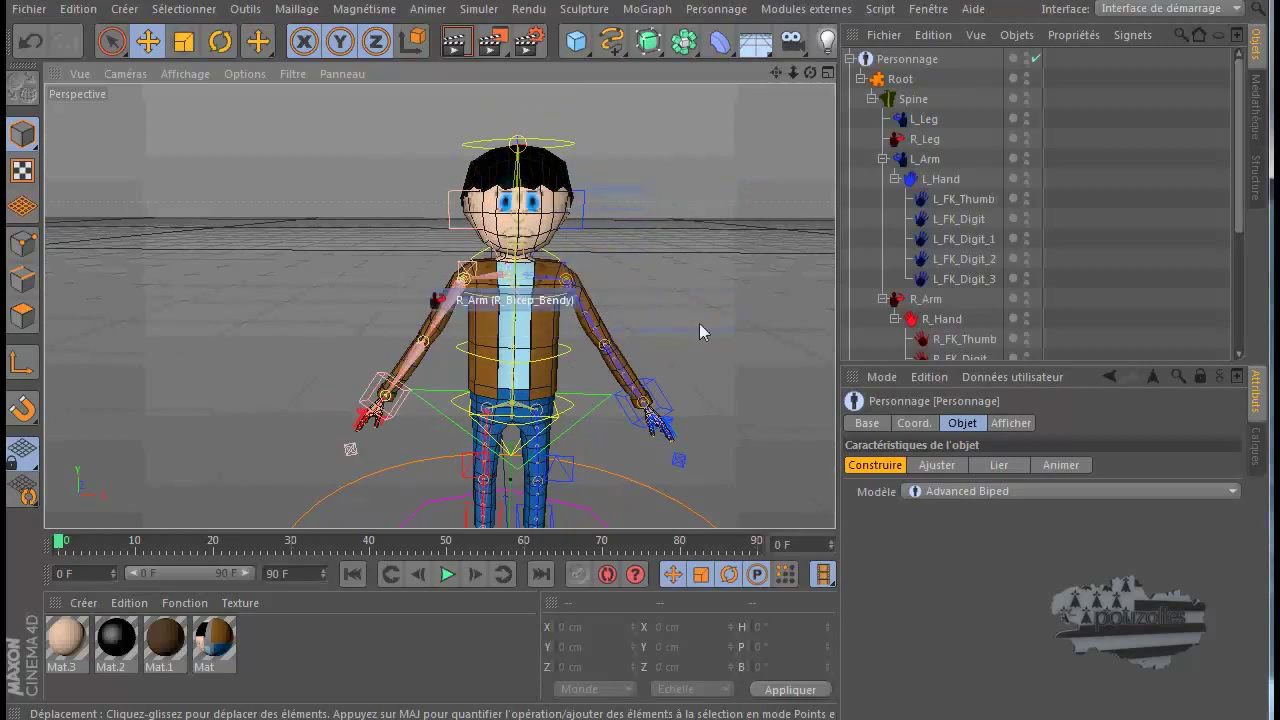
Put the Personnage object in Lier mode and select the five meshes man.1, main_G, main_D, pied_D and pied_G.
left_click(910, 62)
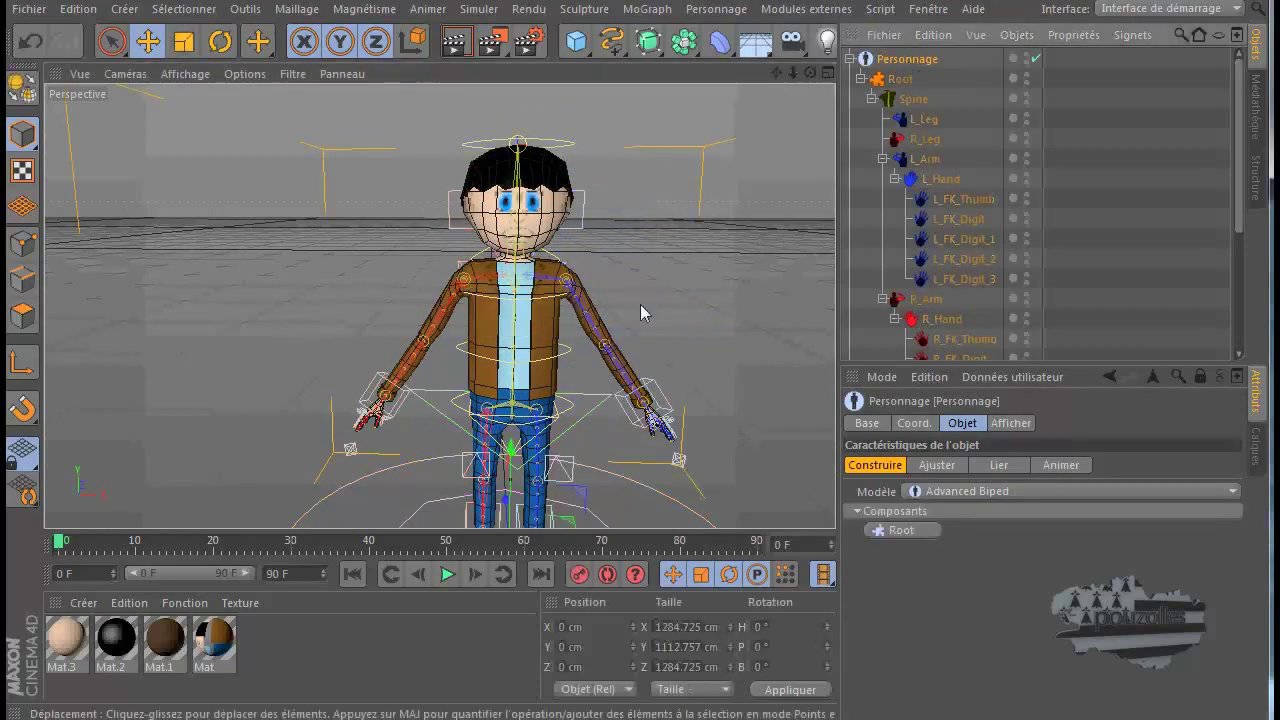
left_click(1003, 465)
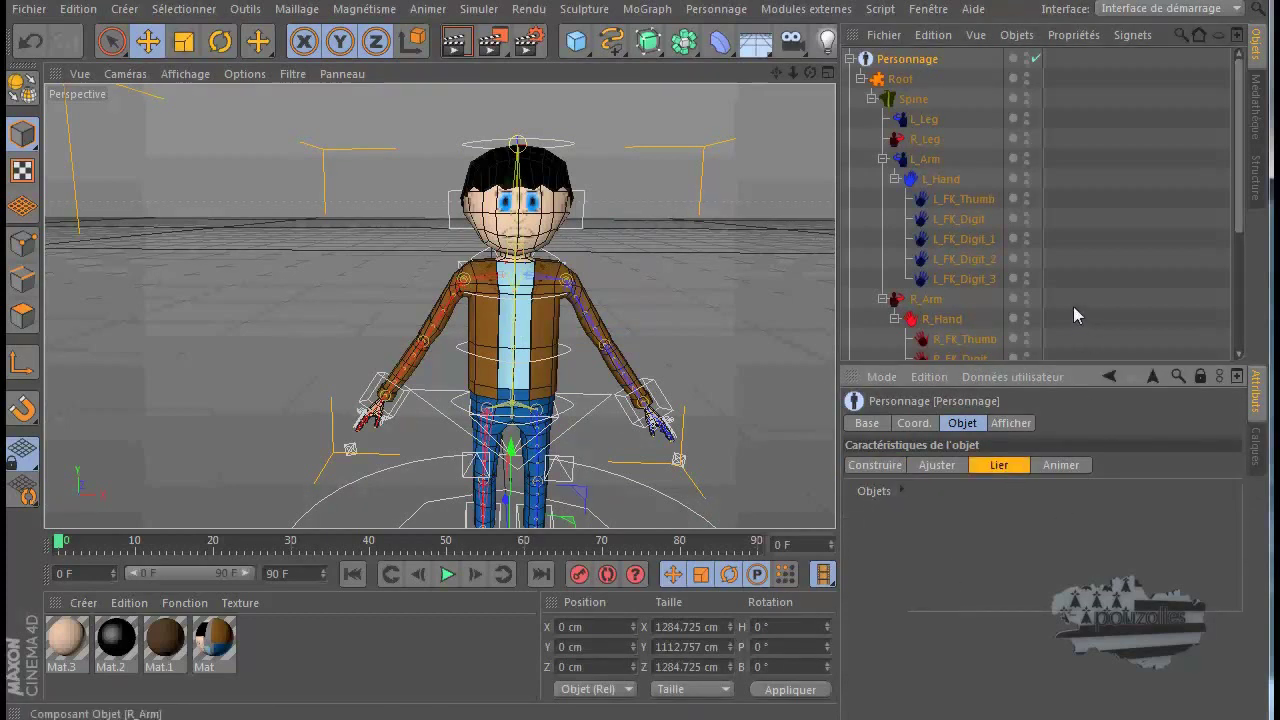
scroll(1073, 310, "down", 5)
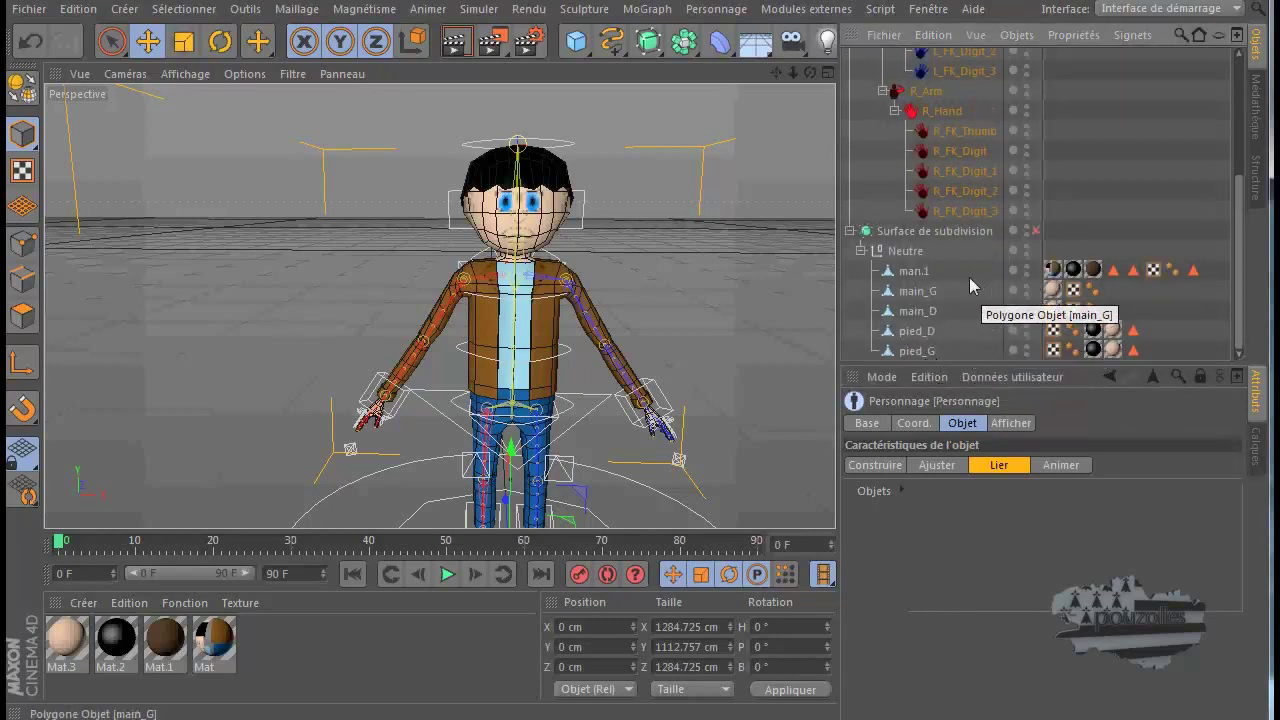
left_click_drag(958, 271, 940, 312)
left_click_drag(913, 354, 914, 352)
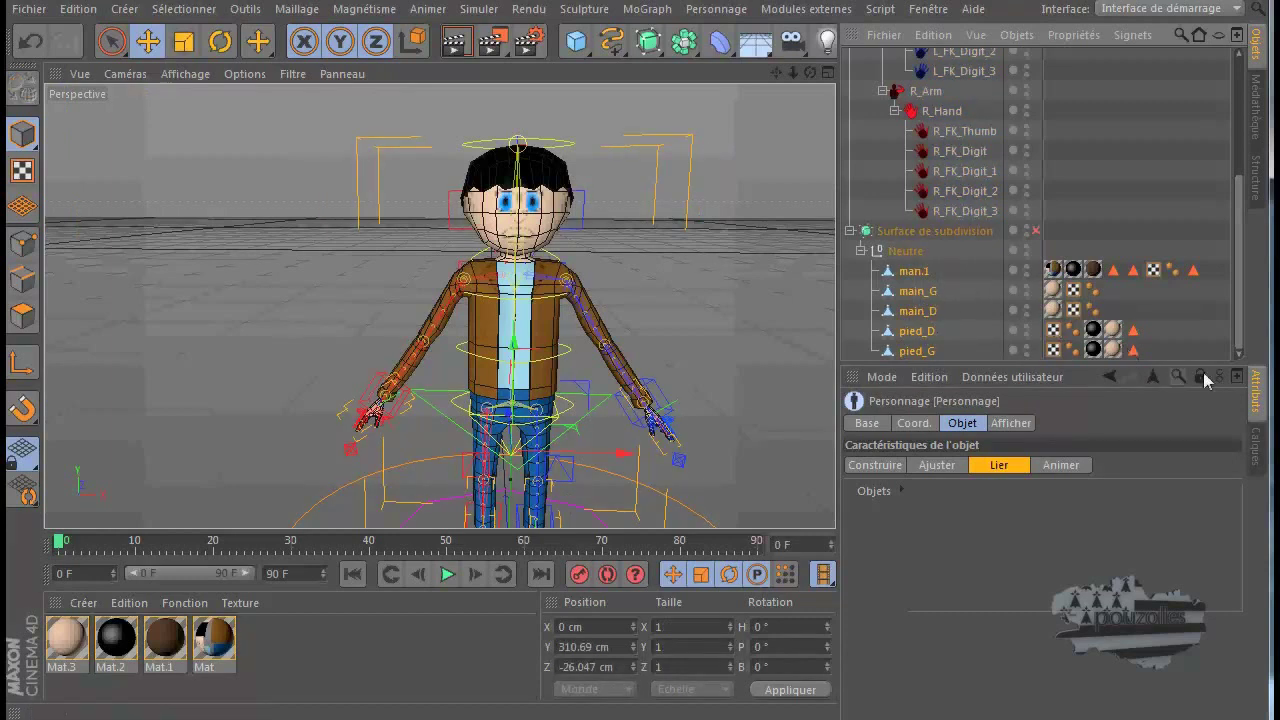
Unlock the attributes display and compare what it shows for the Personnage object and for the five selected meshes.
left_click(1201, 376)
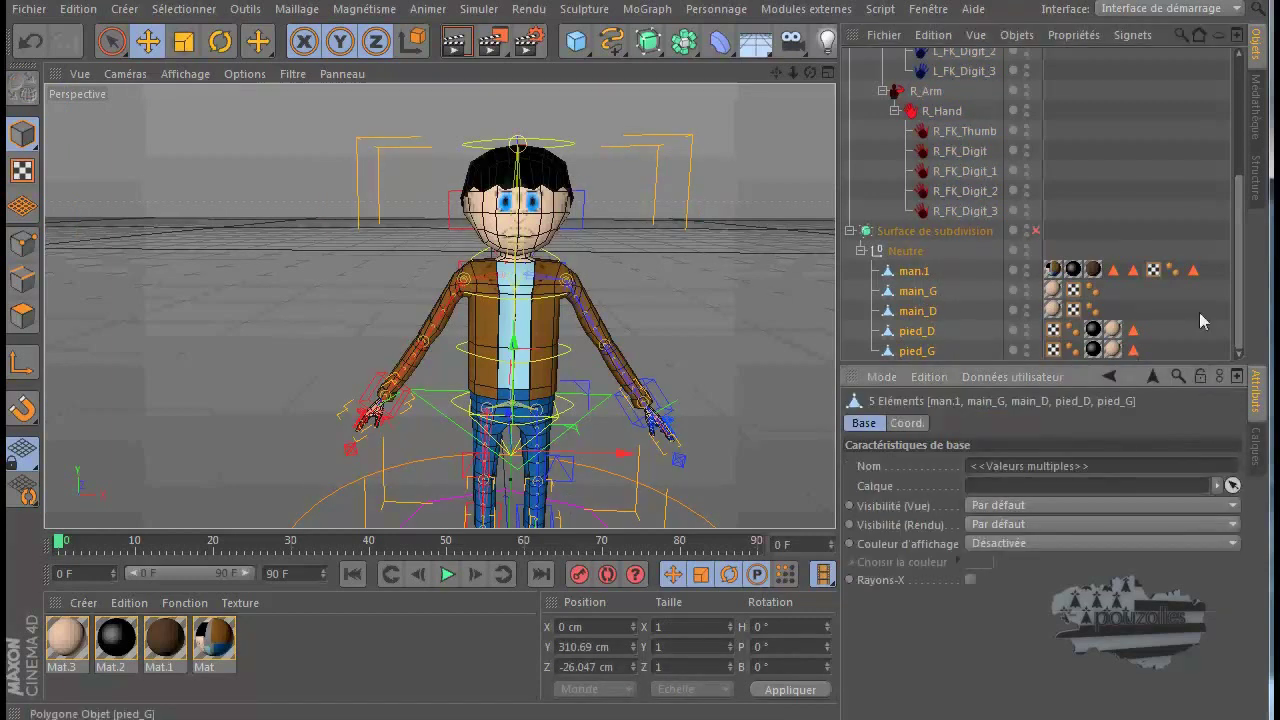
scroll(997, 280, "up", 5)
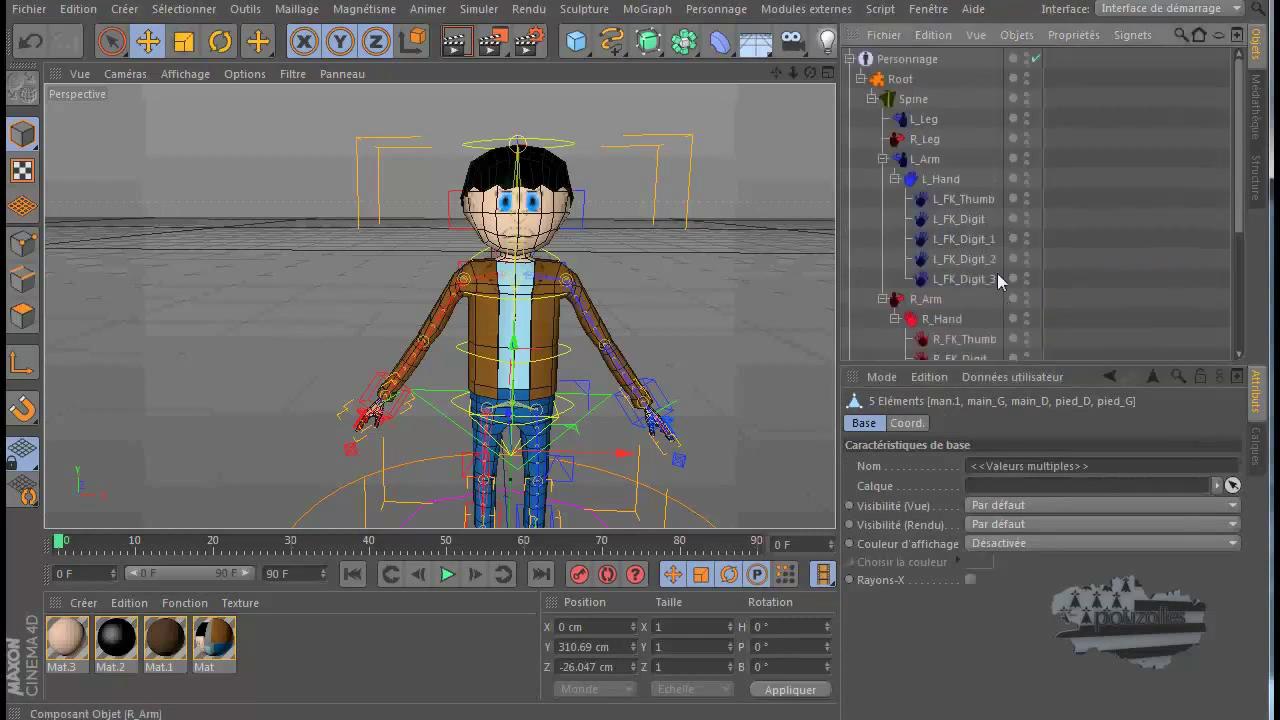
left_click(915, 62)
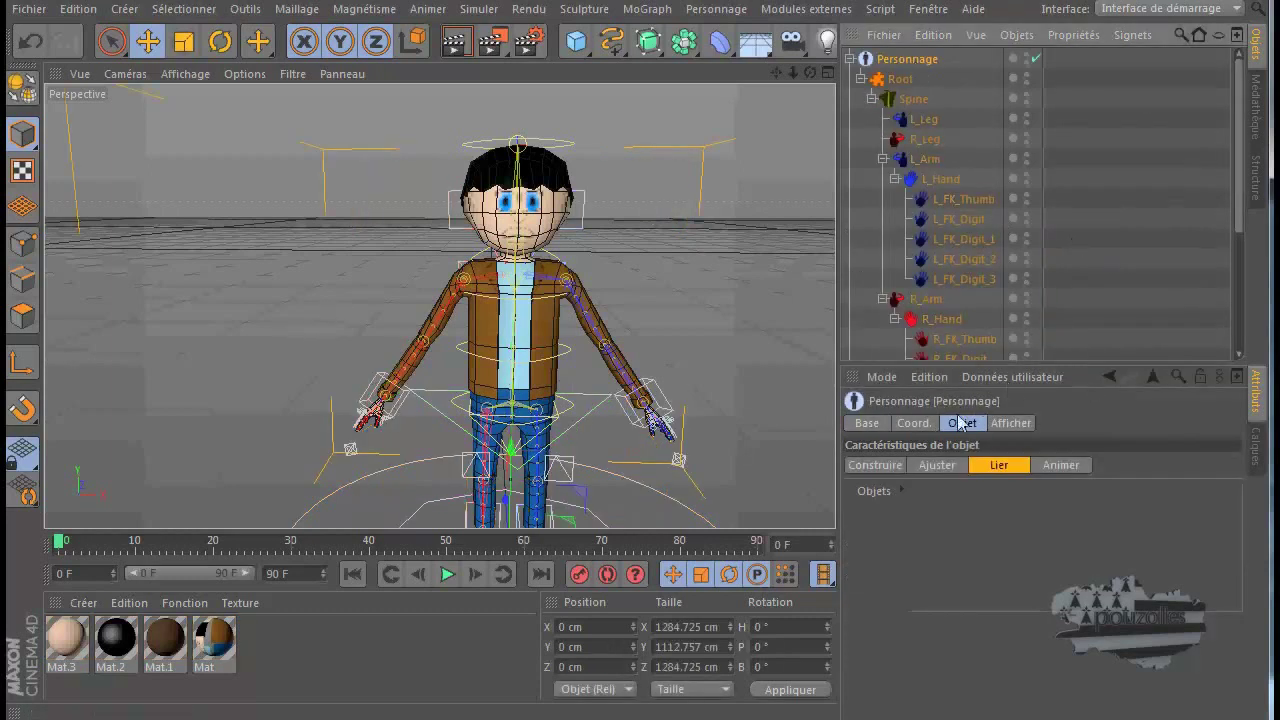
scroll(951, 290, "down", 5)
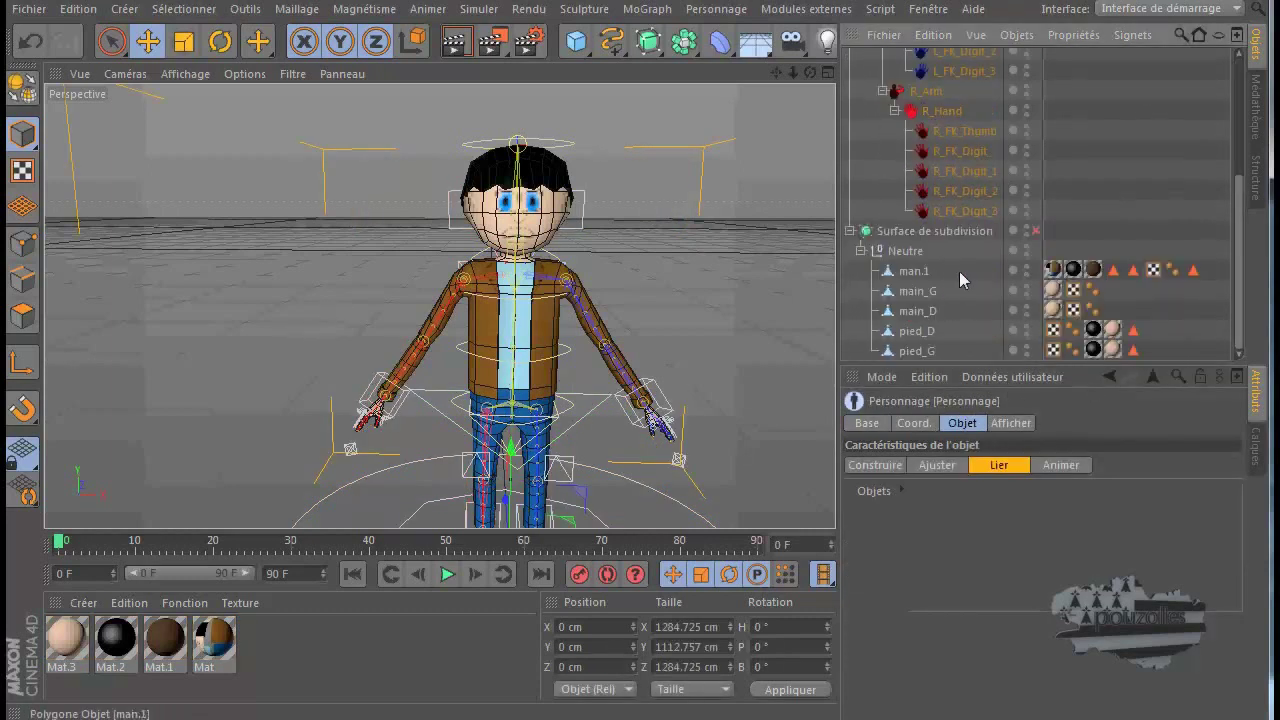
left_click_drag(959, 271, 907, 360)
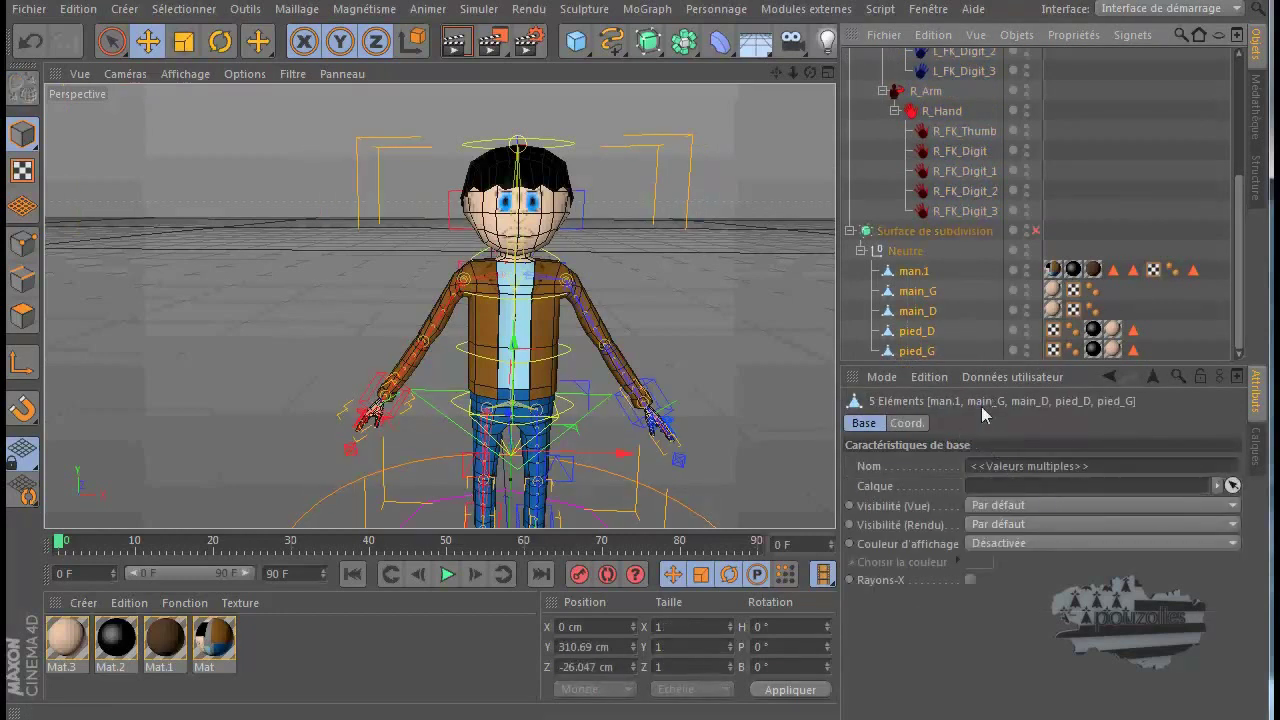
scroll(940, 120, "up", 5)
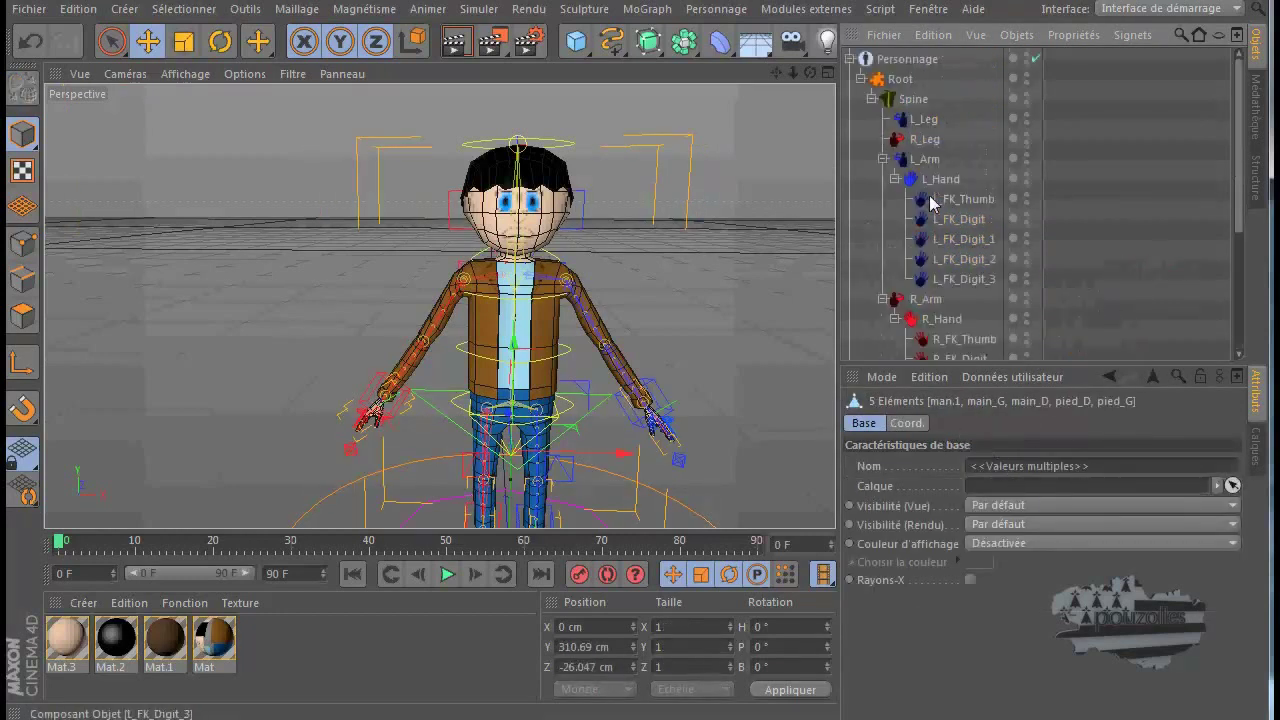
Lock the attributes on Personnage and add man.1, main_G, main_D, pied_D and pied_G to its Objets binding list.
left_click(907, 62)
scroll(940, 215, "down", 5)
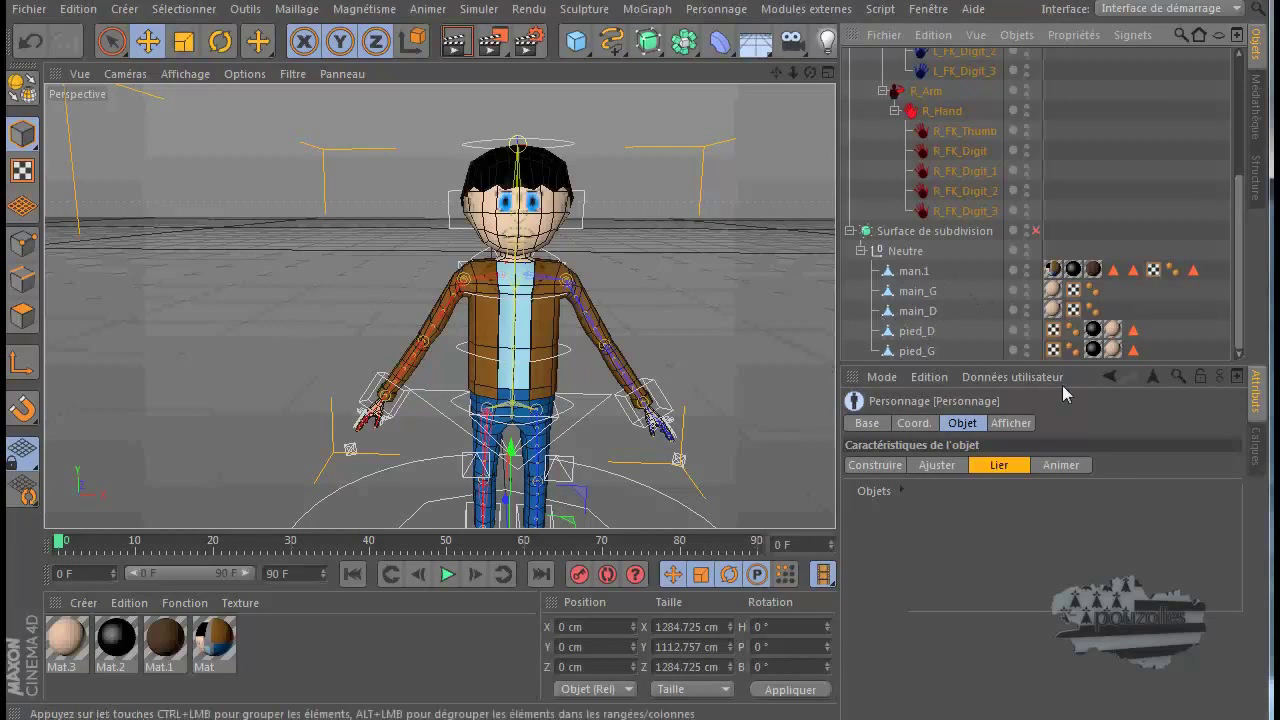
left_click(1199, 377)
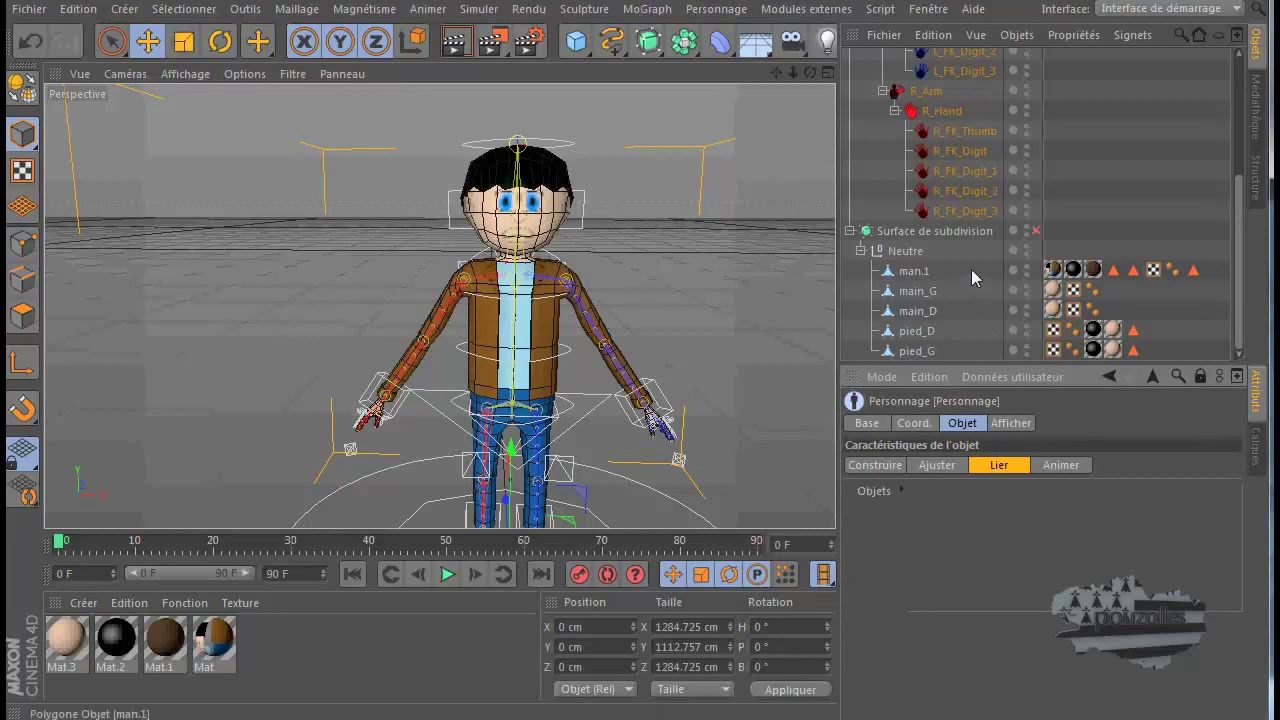
left_click_drag(971, 269, 907, 356)
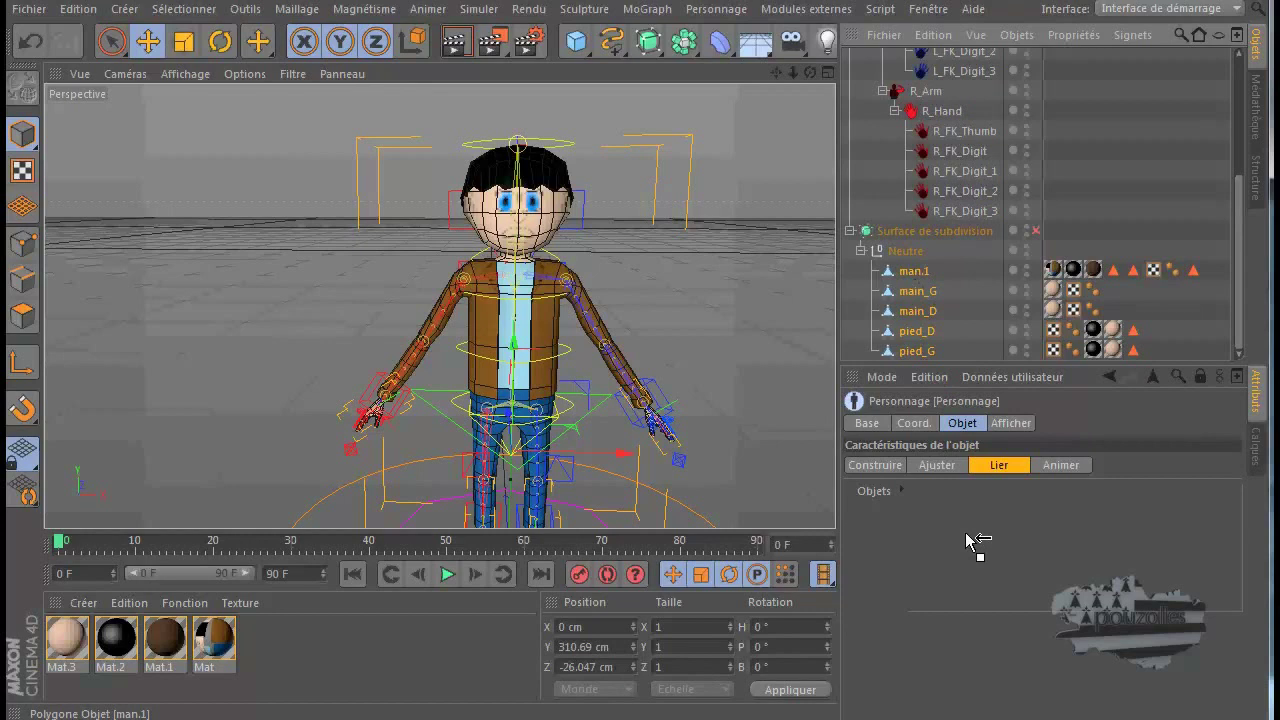
left_click_drag(972, 540, 967, 541)
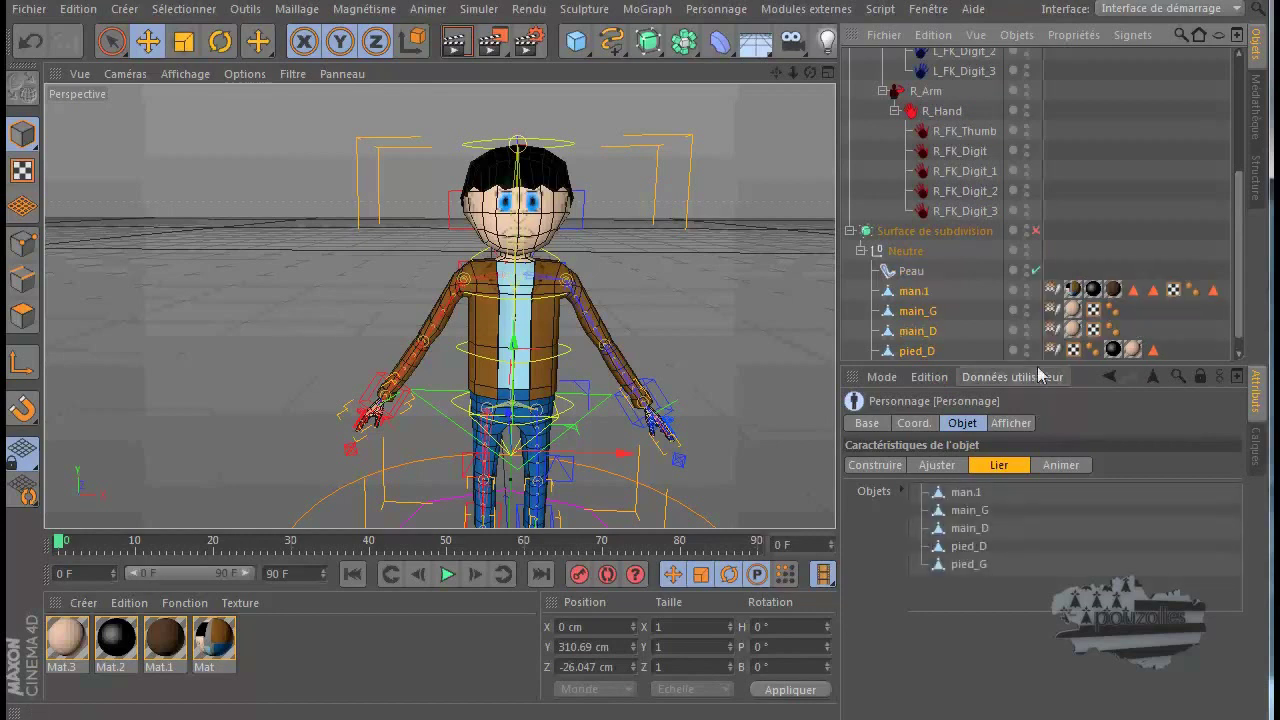
Enlarge the object list to review the meshes' Influence tags and select the Peau deformer under Neutre.
left_click_drag(1037, 366, 1035, 468)
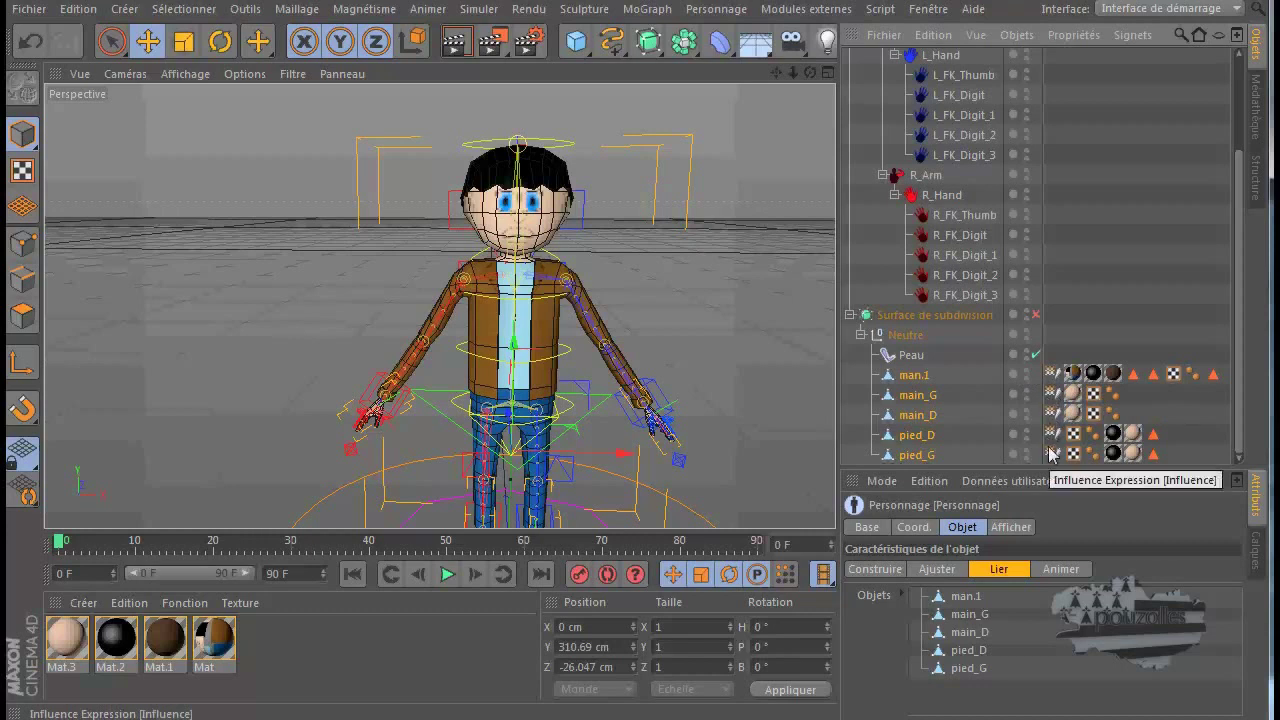
left_click(907, 357)
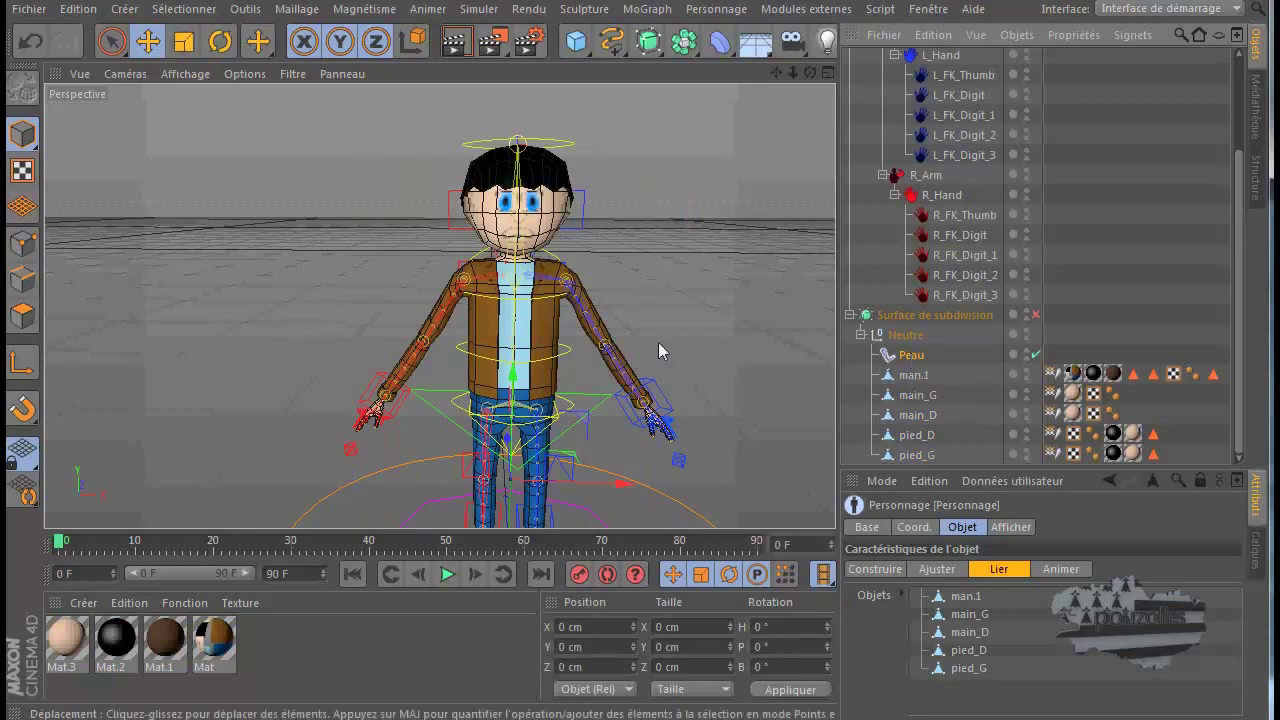
Switch the character to Animer mode and lower the large controller around the pelvis to about -92.95 cm in Z.
left_click(596, 413)
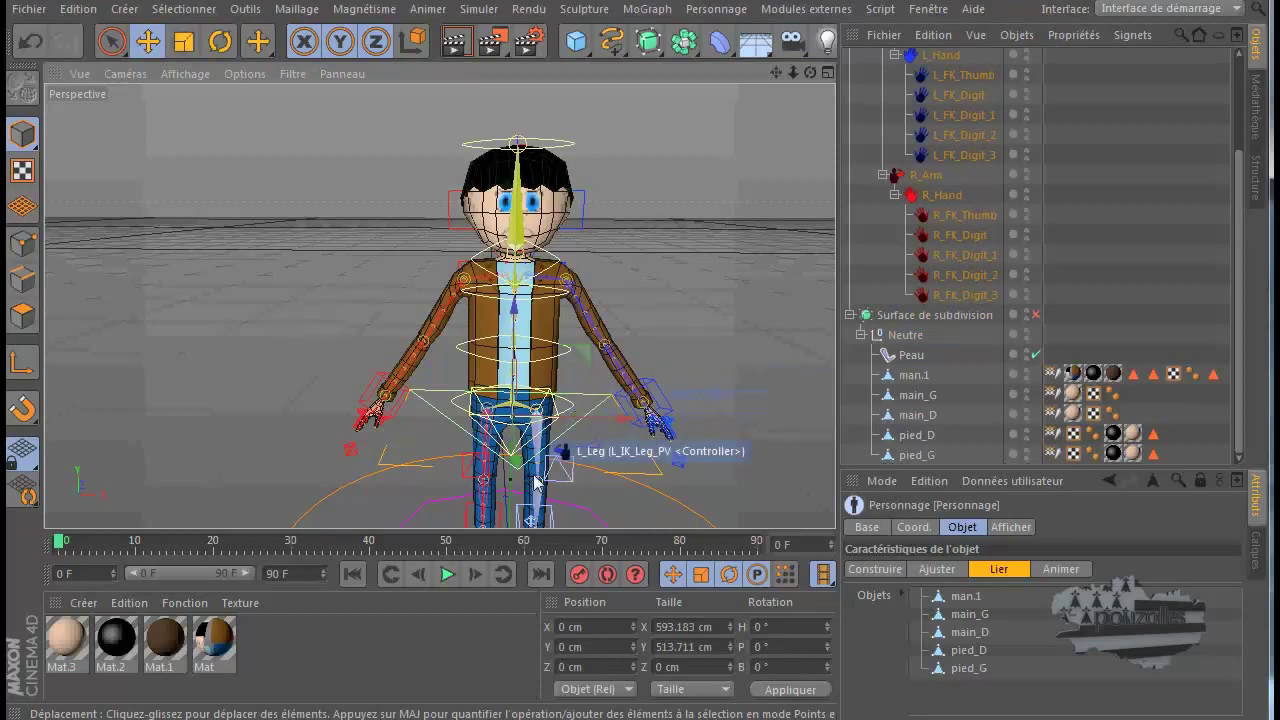
scroll(545, 475, "up", 3)
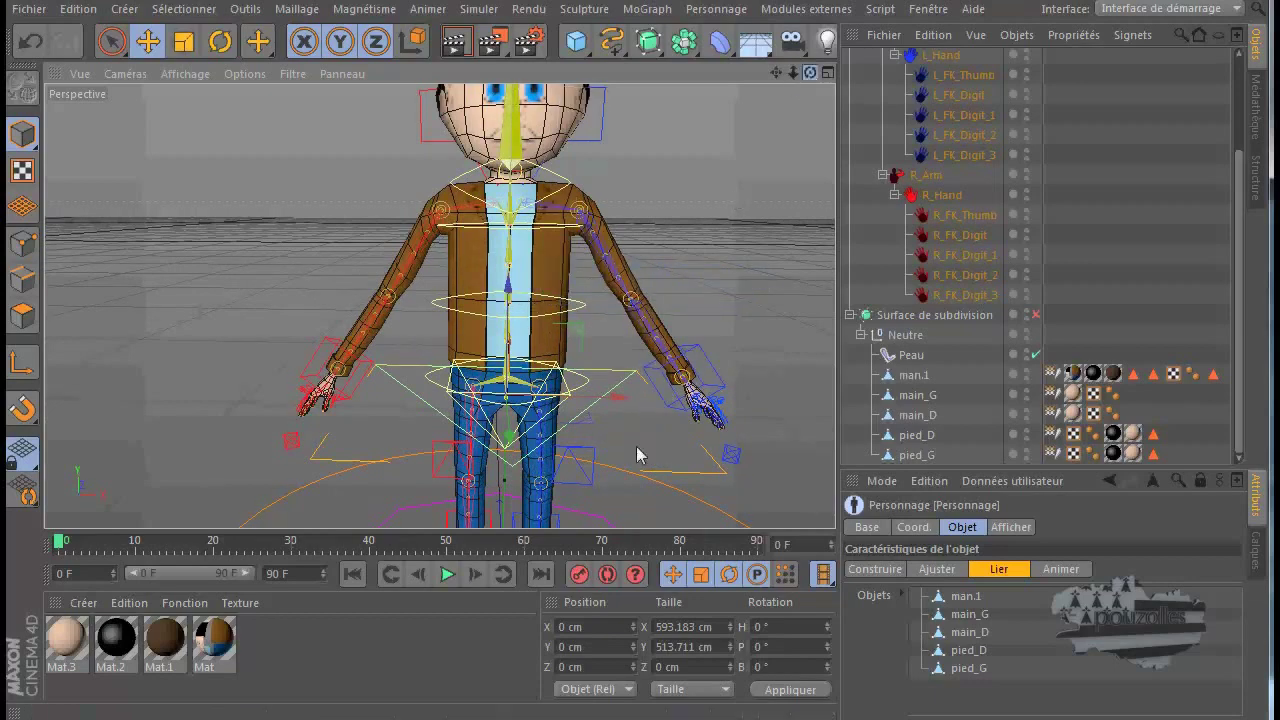
left_click_drag(640, 451, 580, 440, "alt")
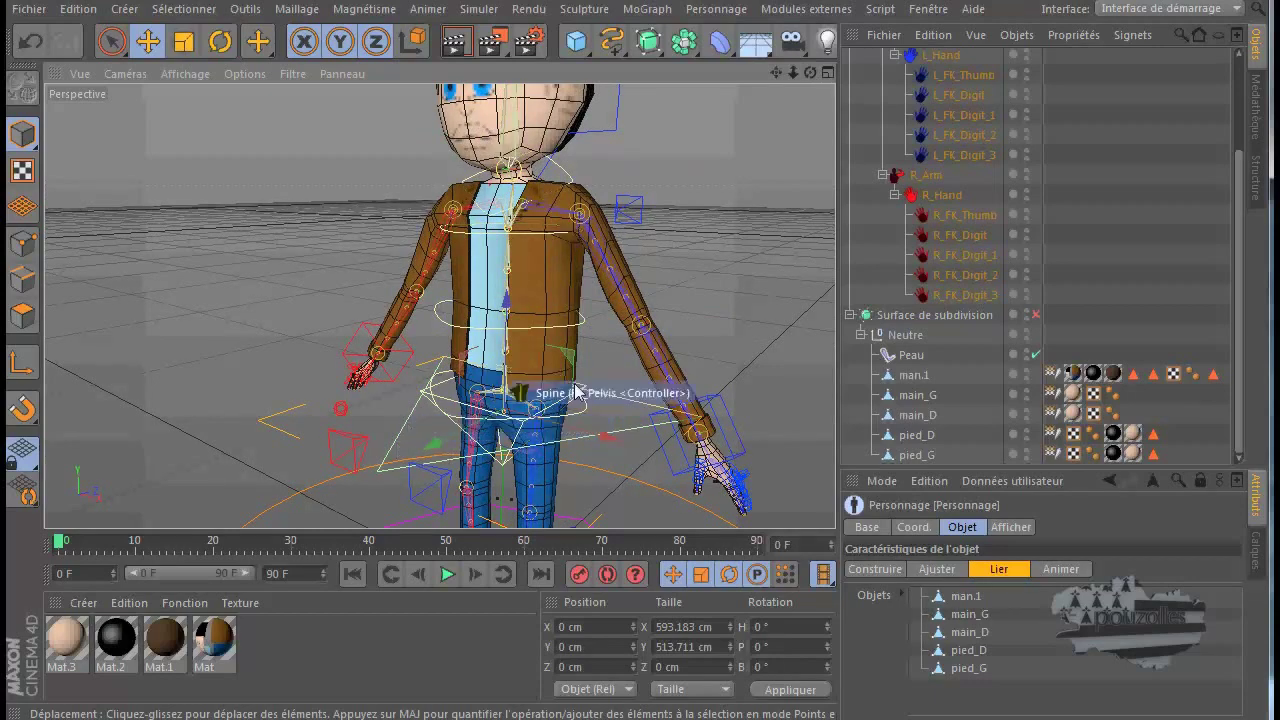
scroll(594, 374, "down", 2)
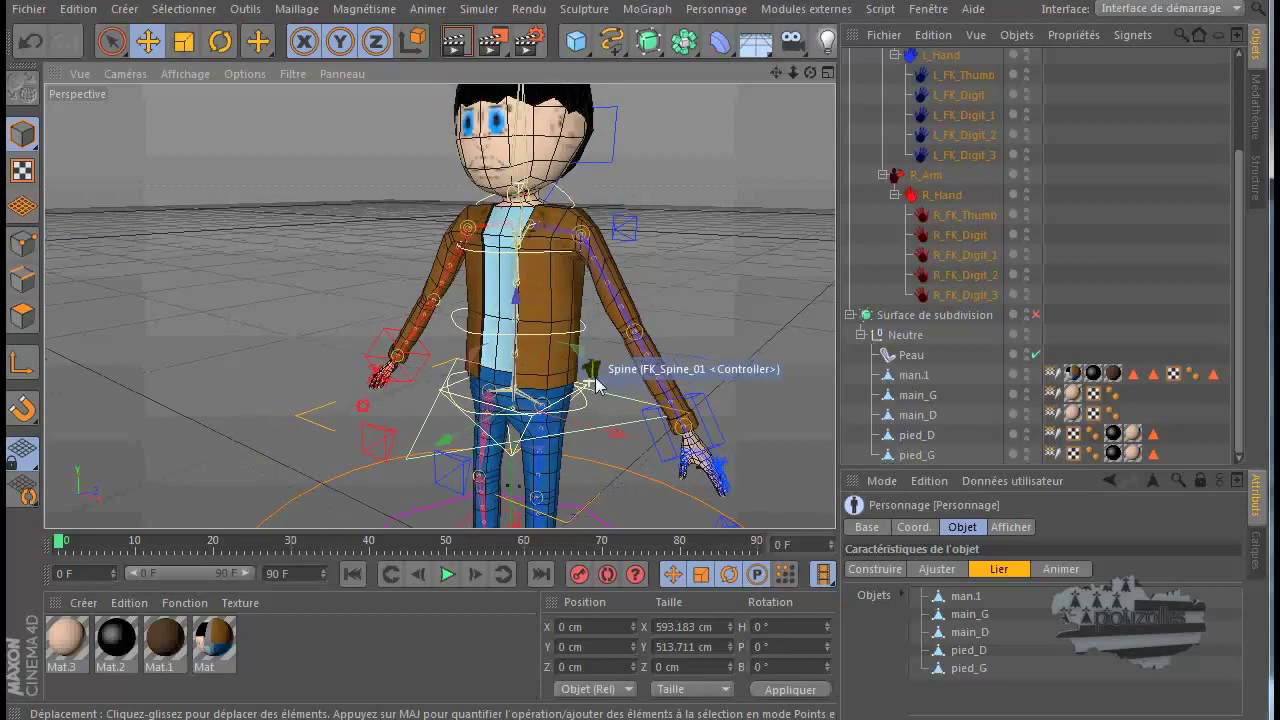
left_click(1065, 572)
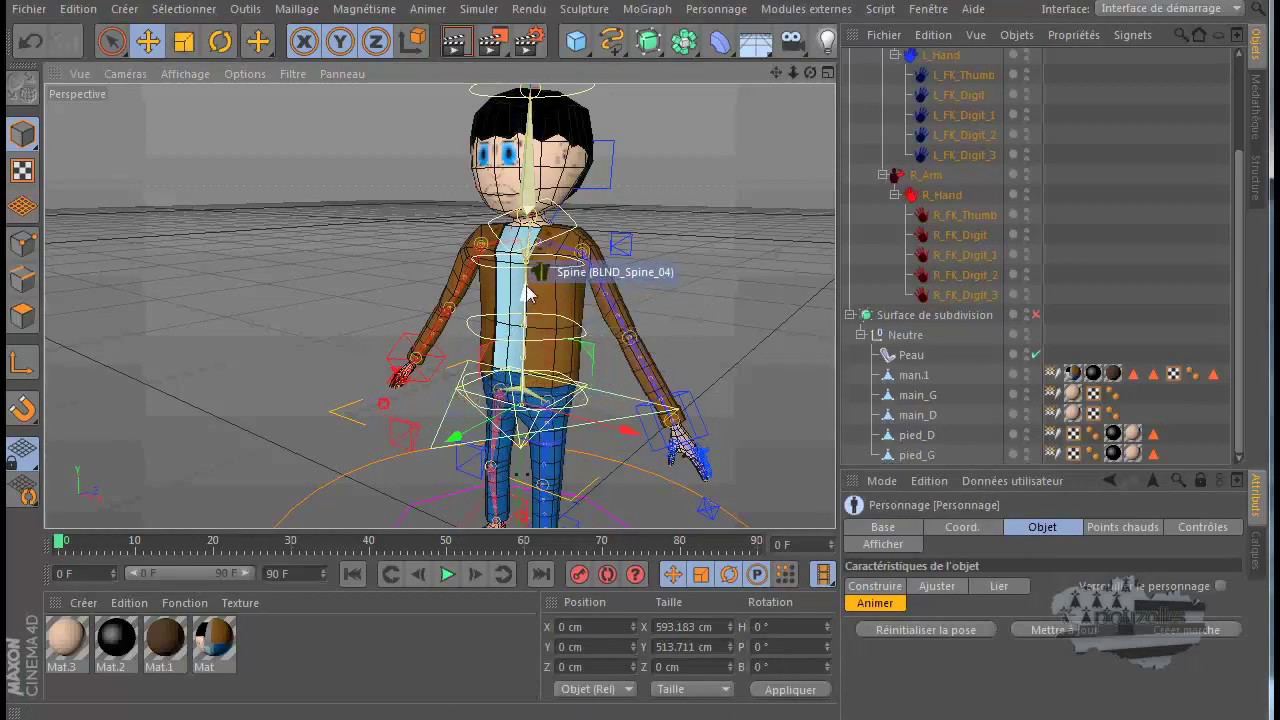
left_click_drag(525, 298, 534, 332)
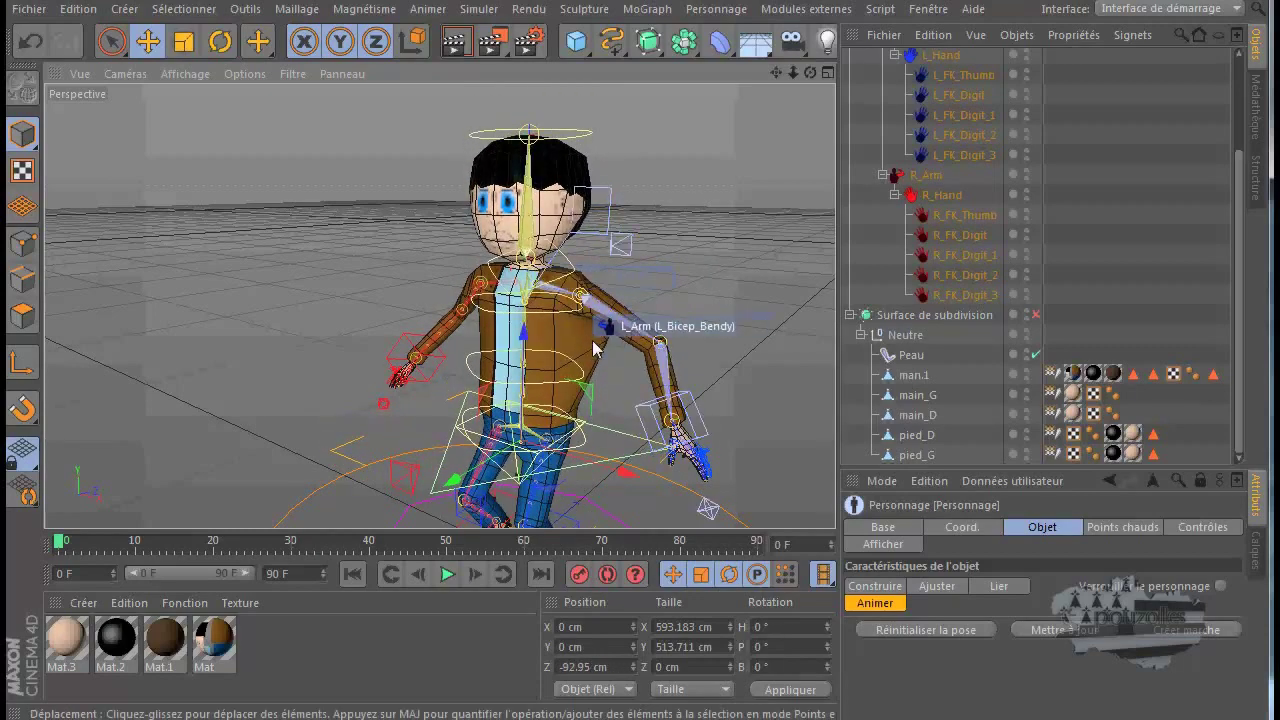
Examine the mesh deformation around the torso, arms and bent legs from several angles.
scroll(588, 440, "up", 3)
scroll(588, 440, "up", 2)
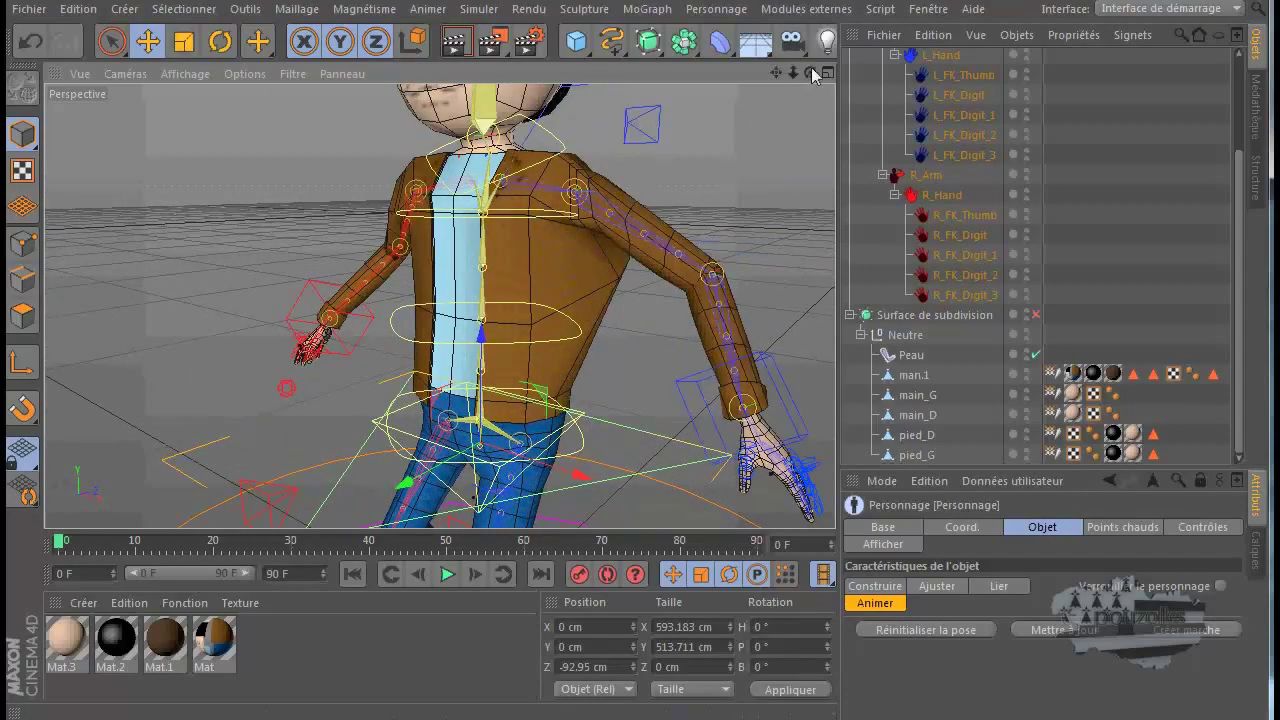
left_click_drag(810, 73, 636, 446)
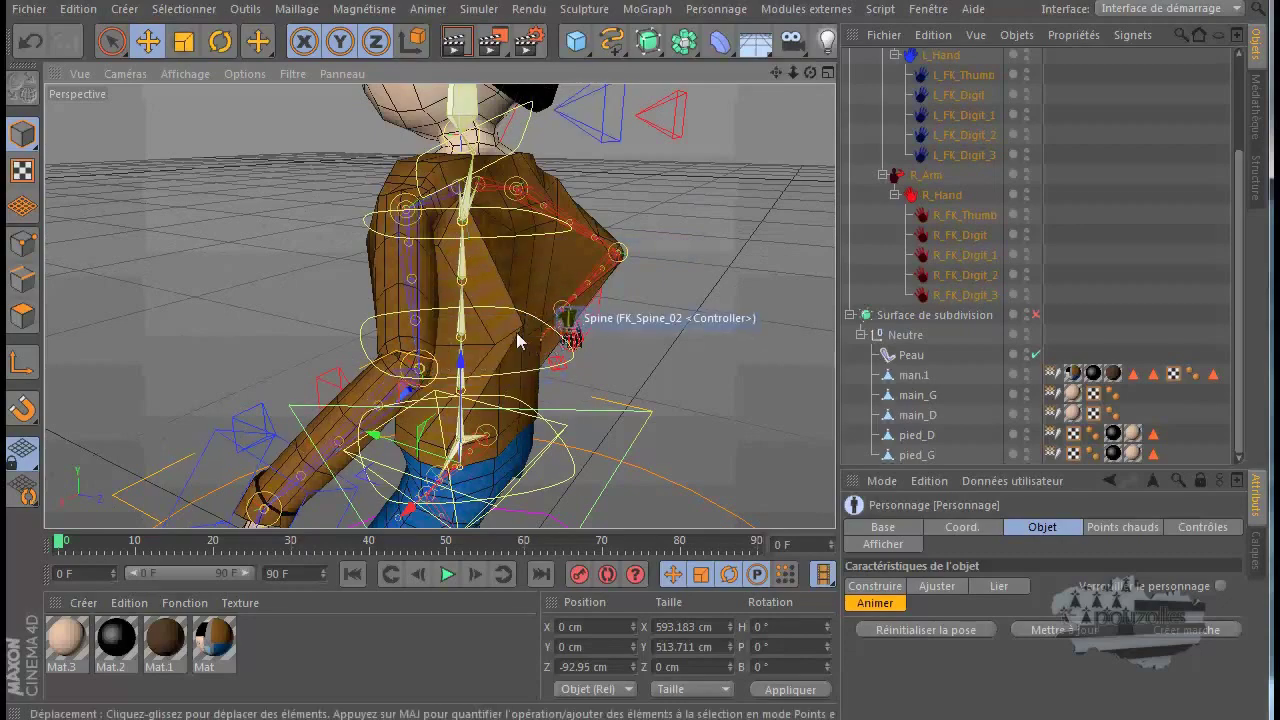
left_click_drag(613, 461, 697, 187, "alt")
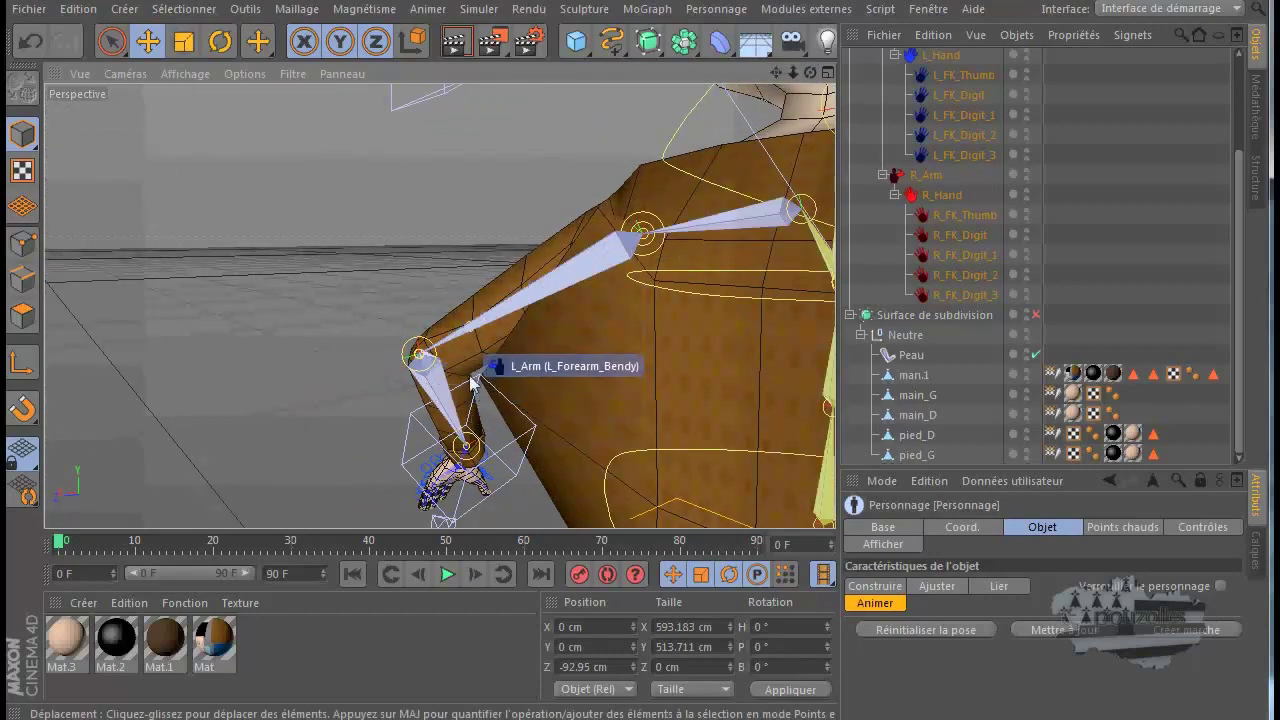
left_click_drag(812, 76, 705, 302)
scroll(553, 521, "up", 10)
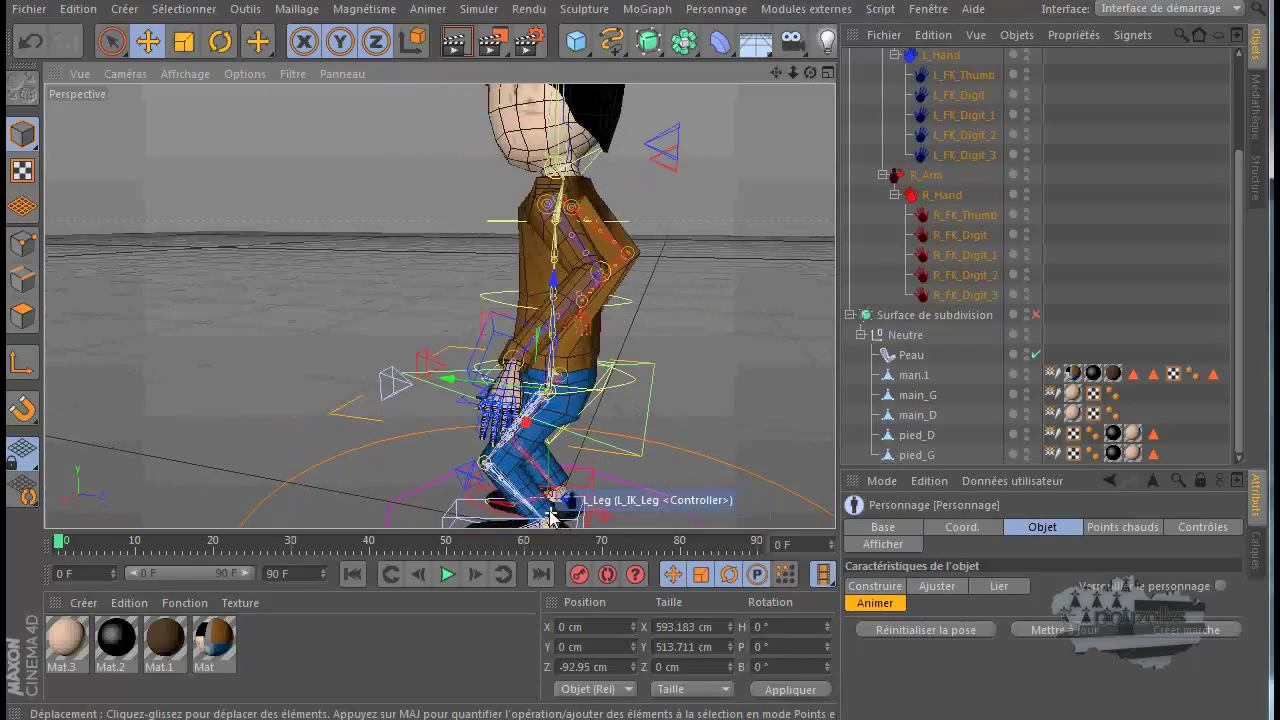
scroll(553, 515, "up", 8)
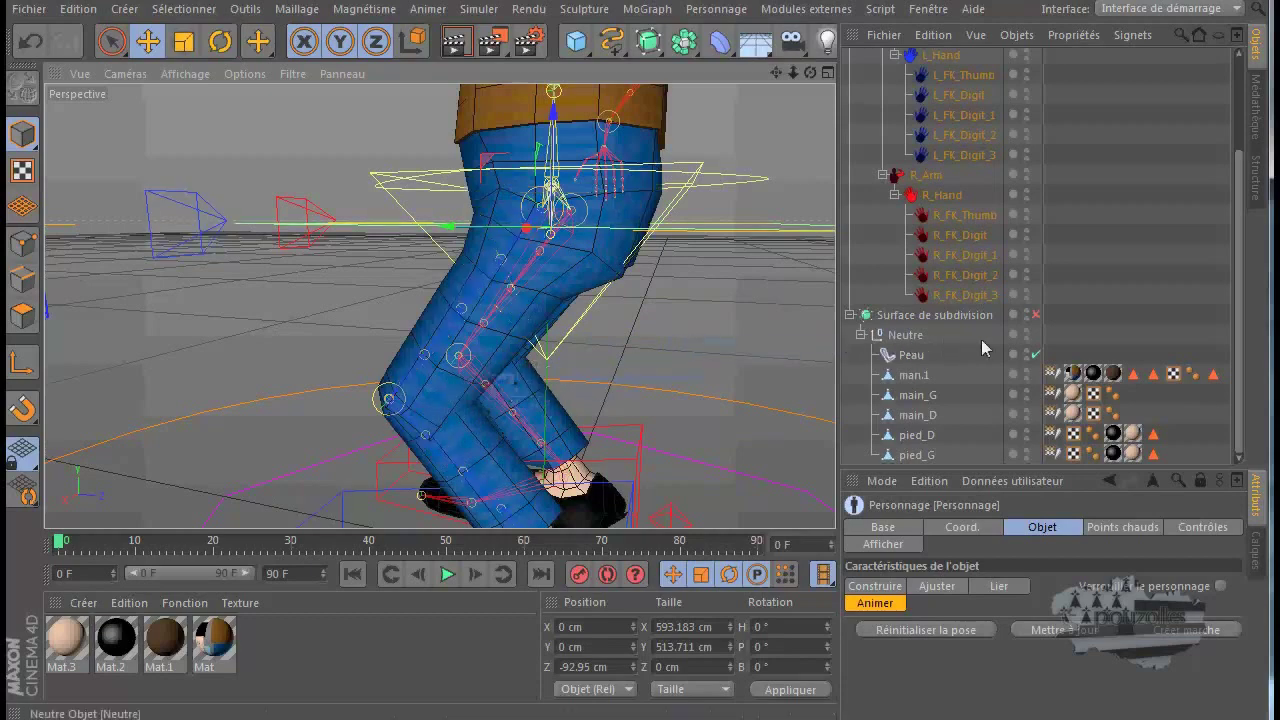
Turn on the Surface de subdivision to inspect the smoothed legs, arms and torso, and undo the activation.
left_click(1036, 315)
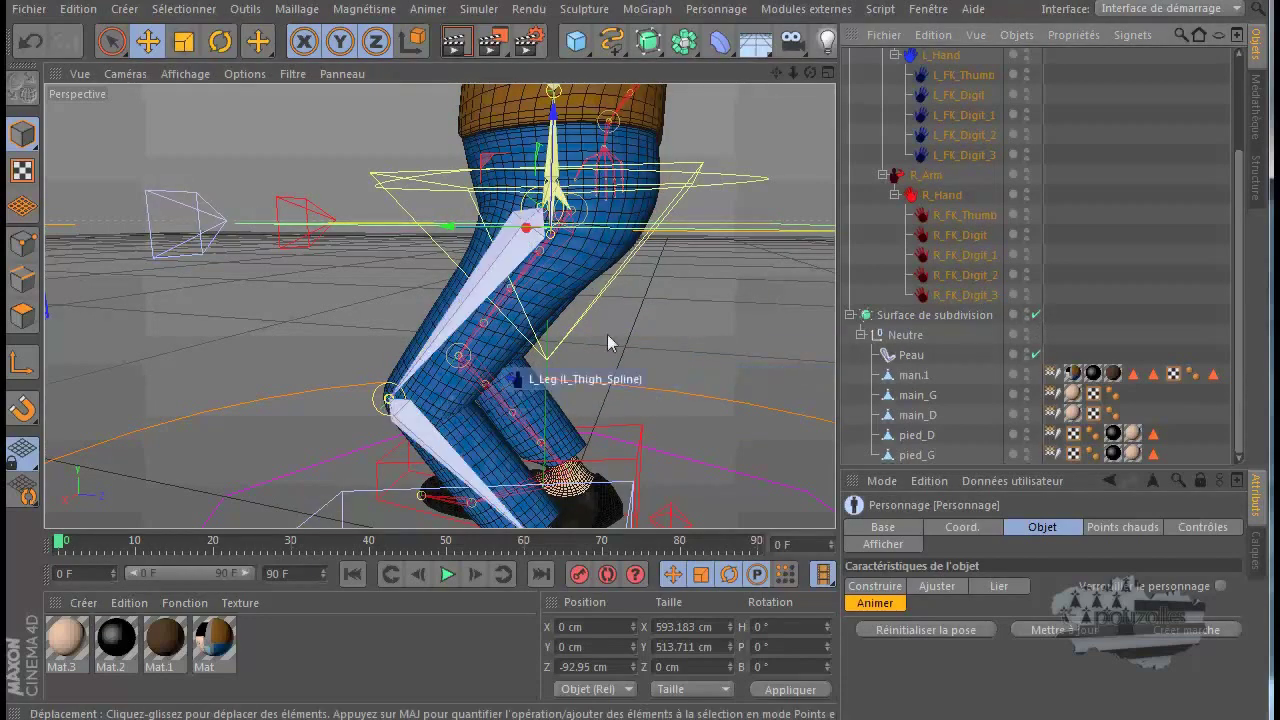
left_click_drag(775, 70, 693, 174)
scroll(696, 188, "down", 8)
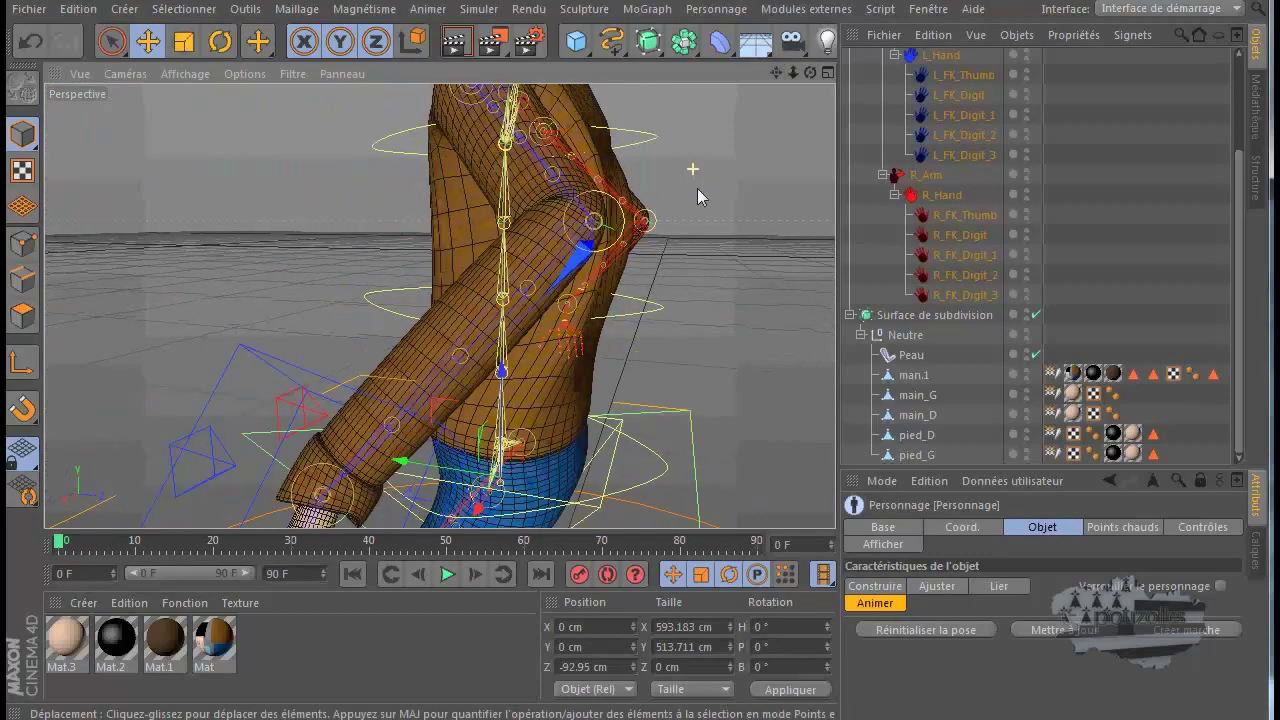
scroll(695, 200, "down", 2)
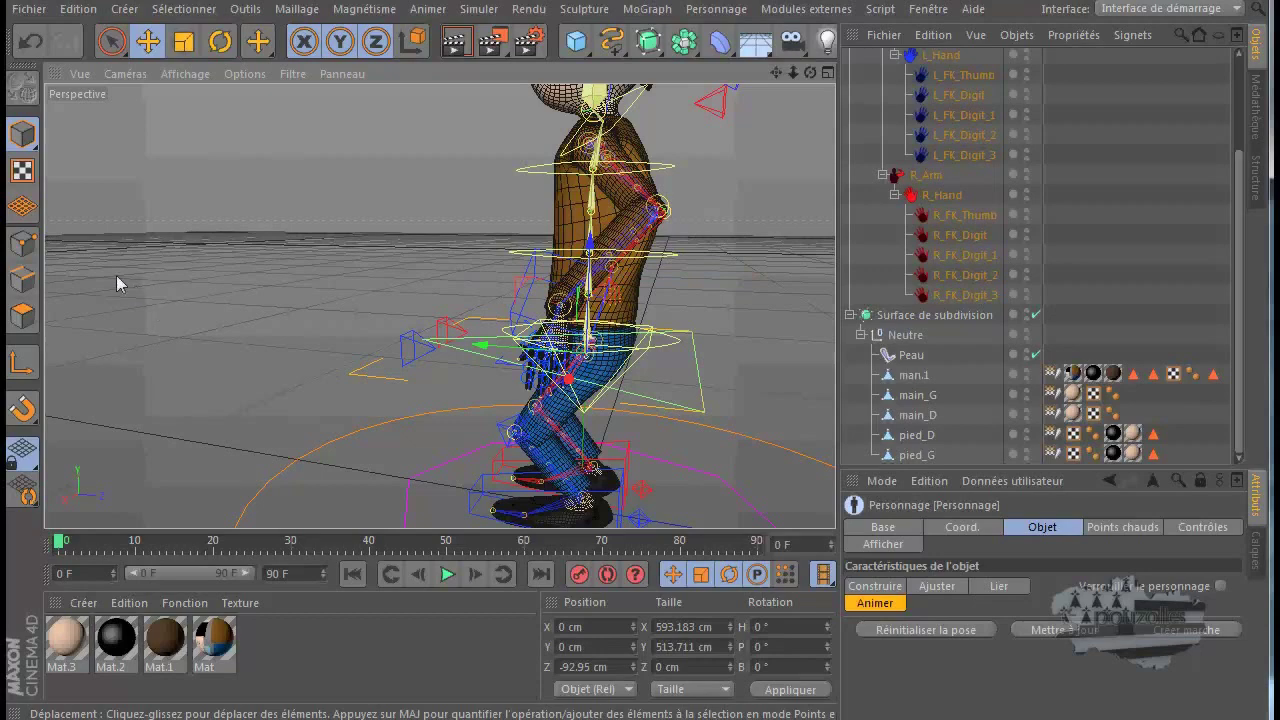
left_click(30, 43)
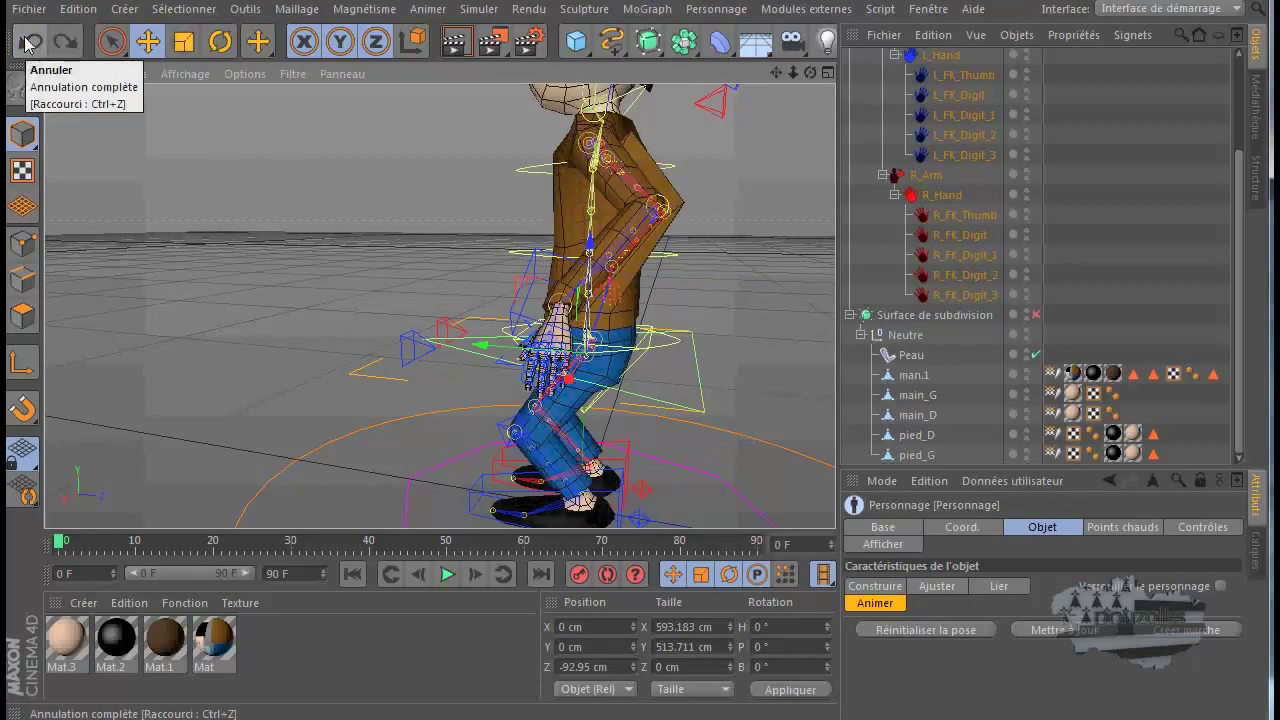
Undo the lowering of the pelvis controller and select the man.1 mesh at the character's left elbow.
left_click(30, 42)
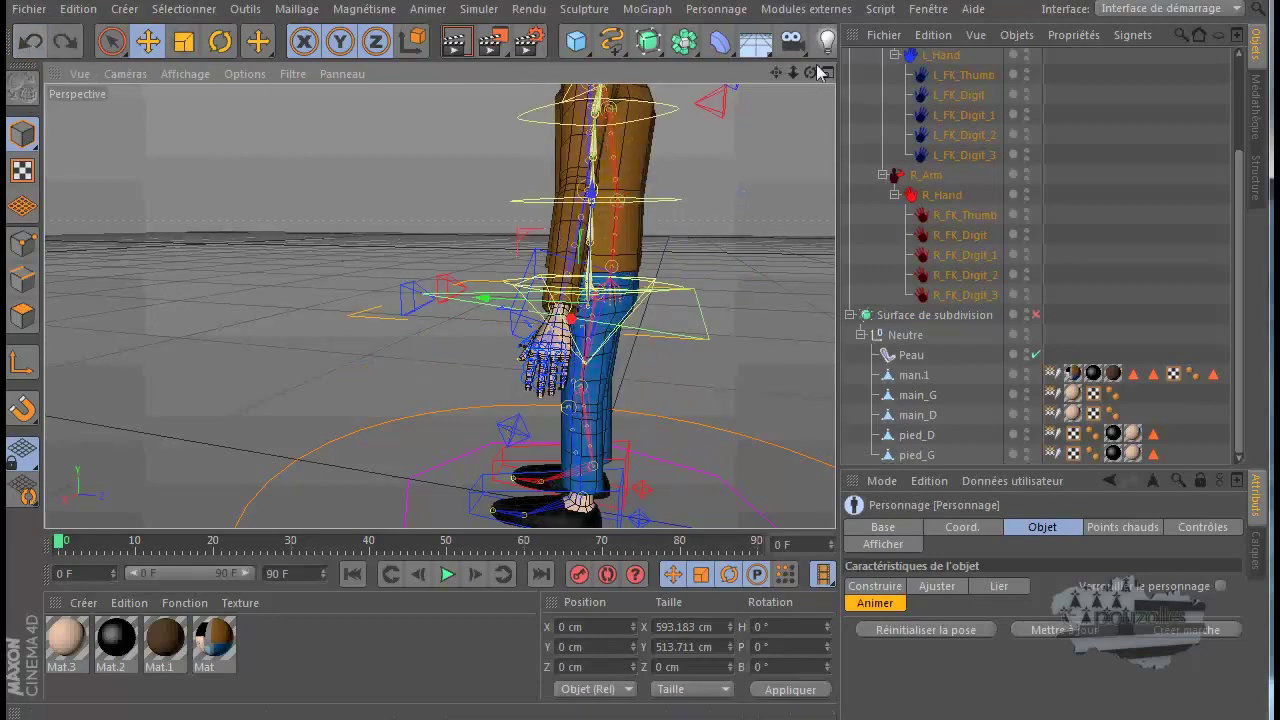
left_click_drag(776, 73, 634, 447)
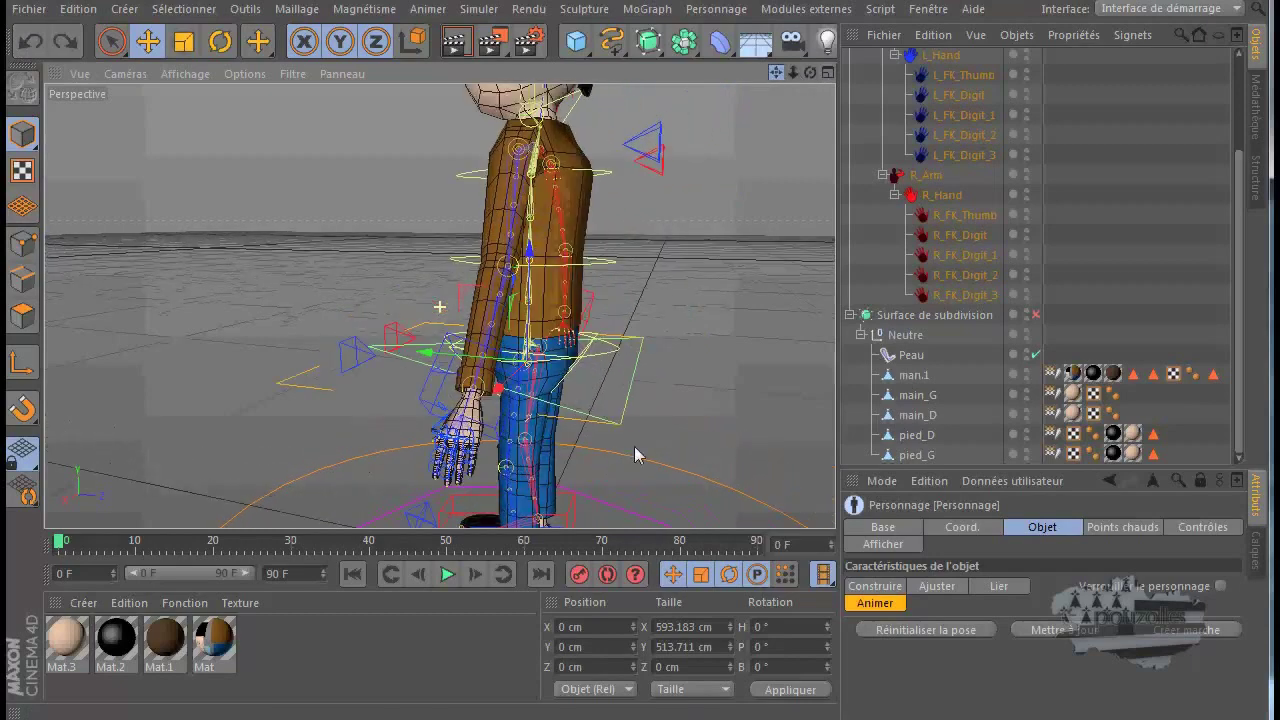
scroll(712, 195, "down", 5)
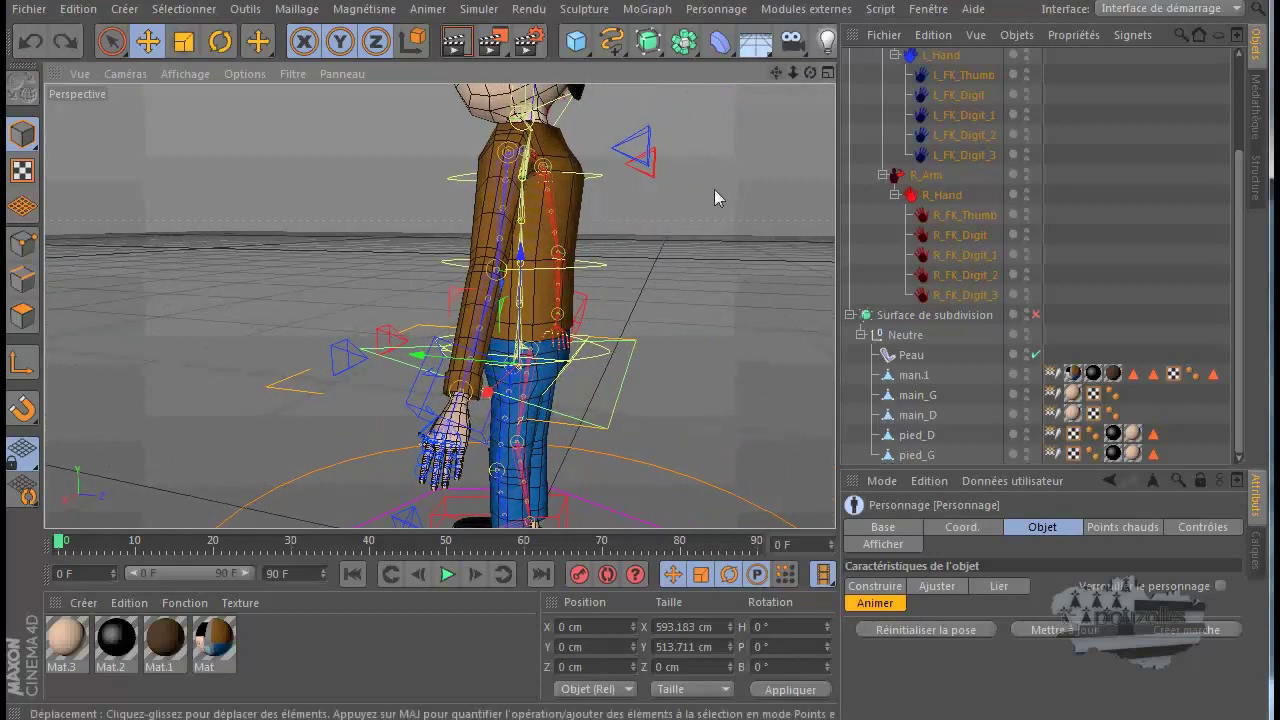
left_click_drag(810, 73, 640, 451)
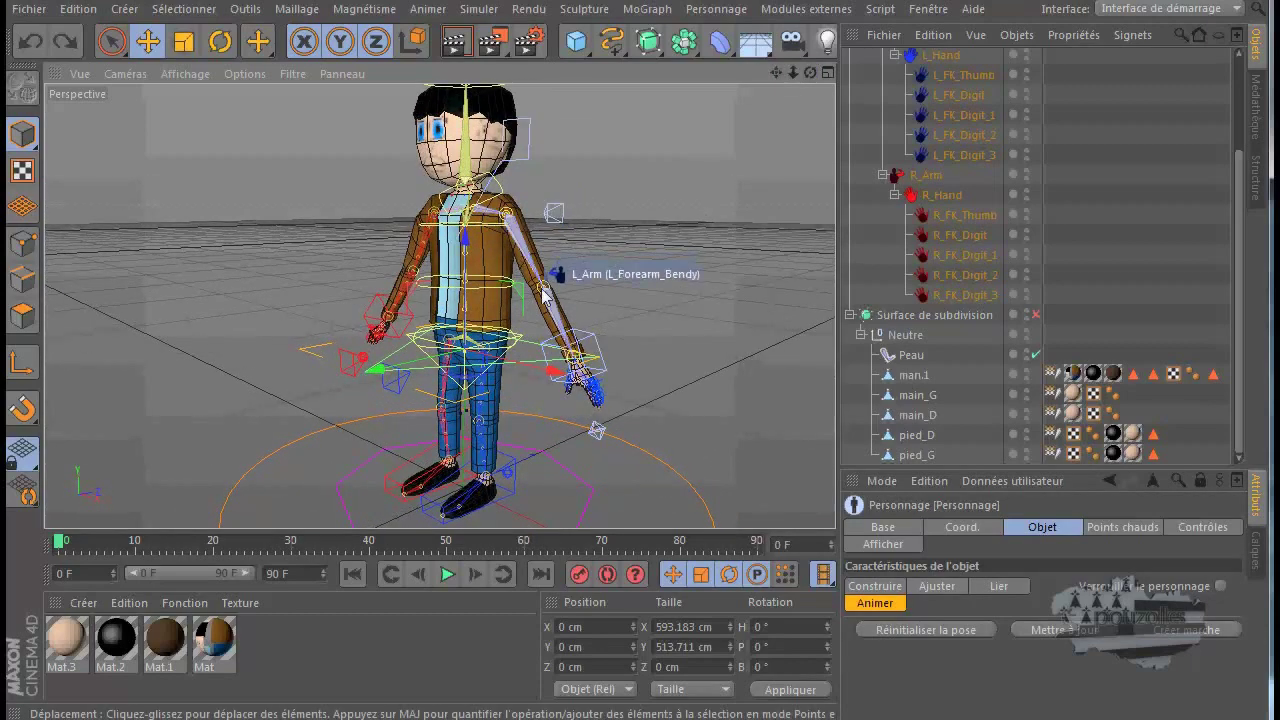
left_click(543, 290)
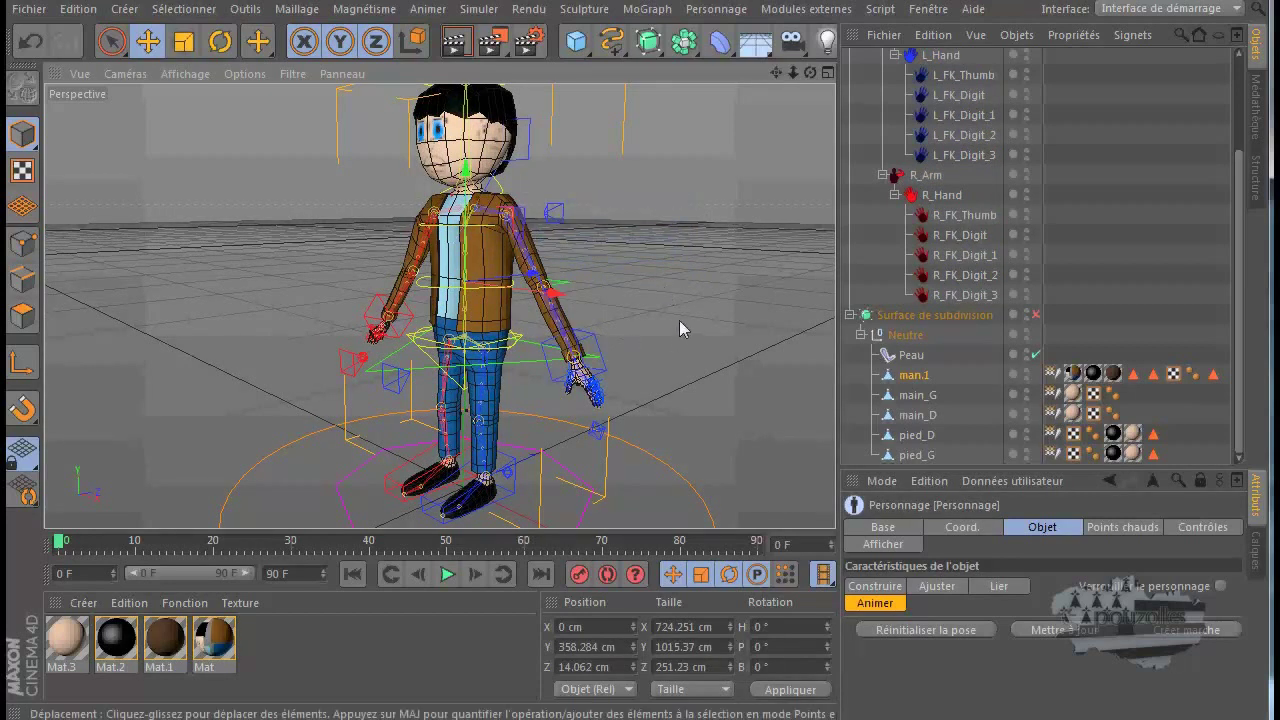
Try the Aucun and Composants visibility options for the Personnage rig in the viewport, and settle on Contrôleurs.
left_click(884, 544)
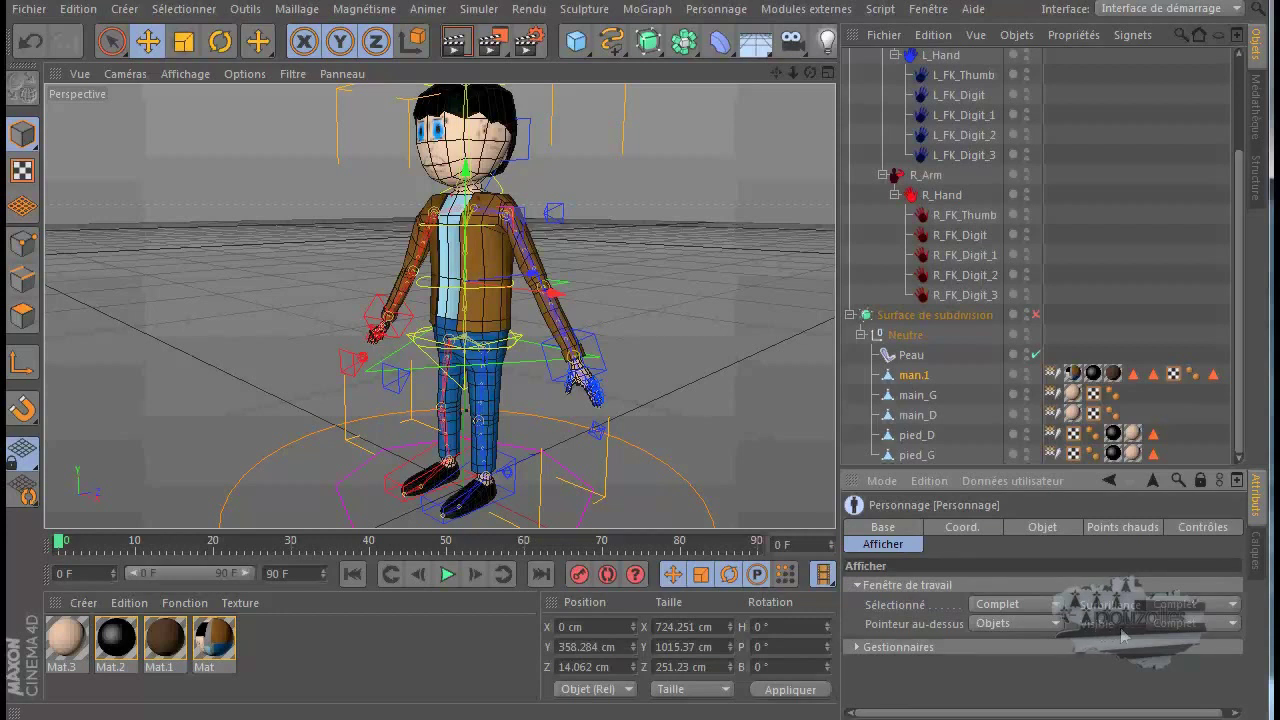
left_click(1189, 623)
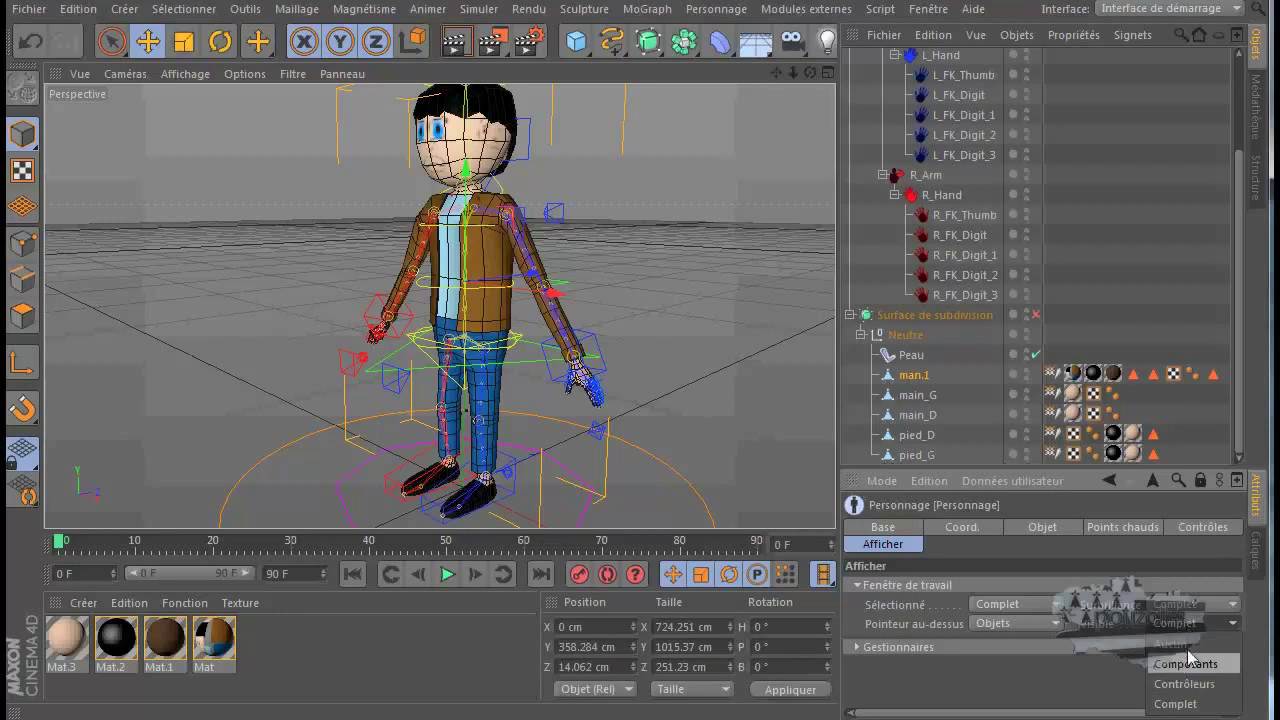
left_click(1187, 647)
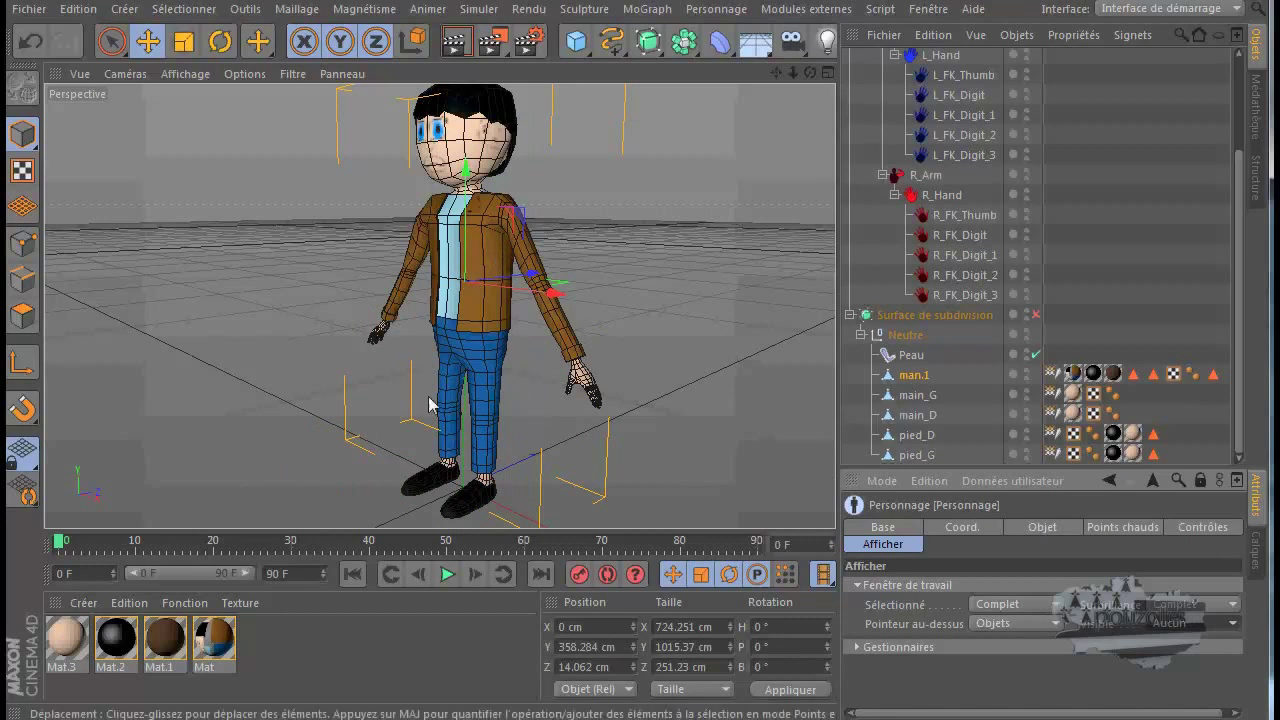
left_click(1187, 624)
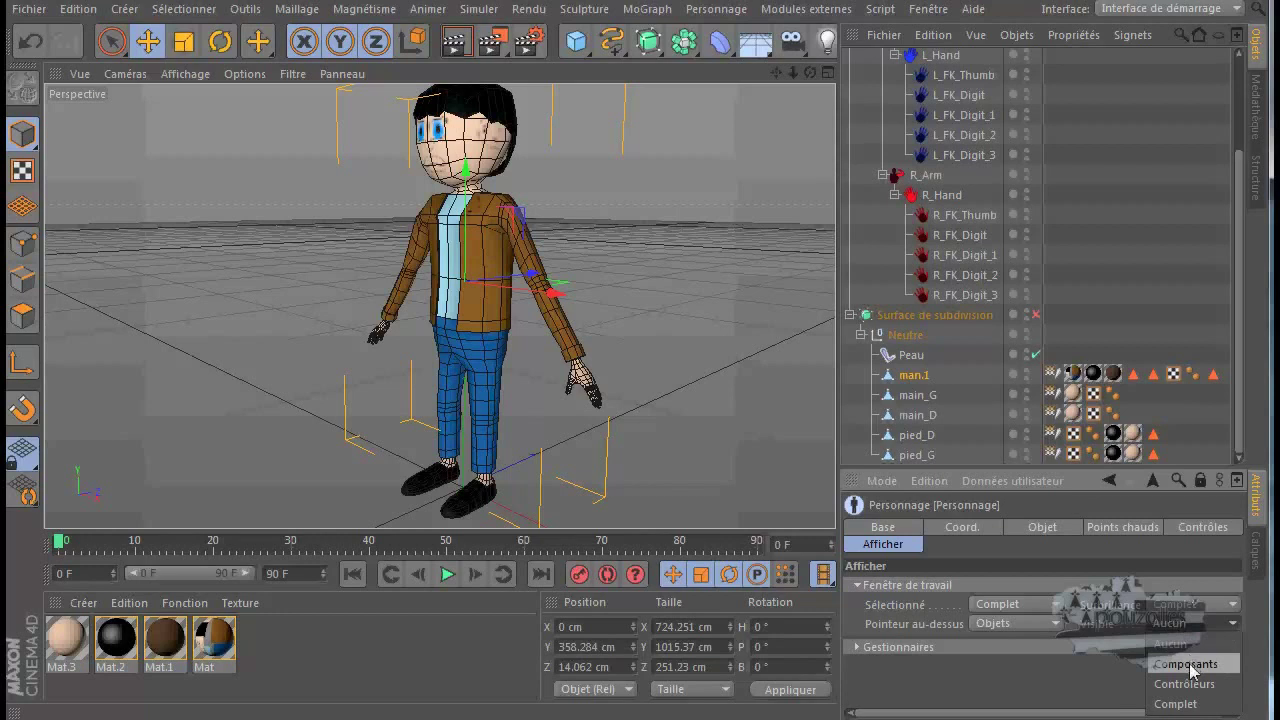
left_click(1186, 664)
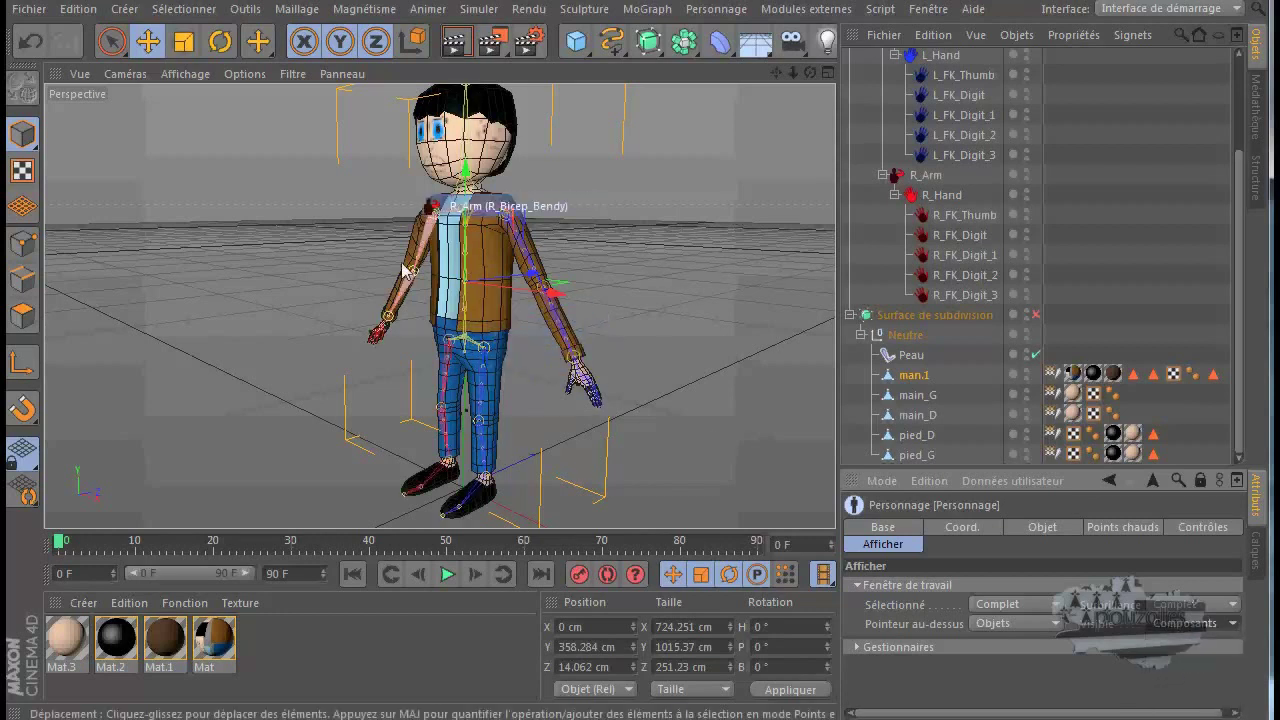
left_click(1192, 622)
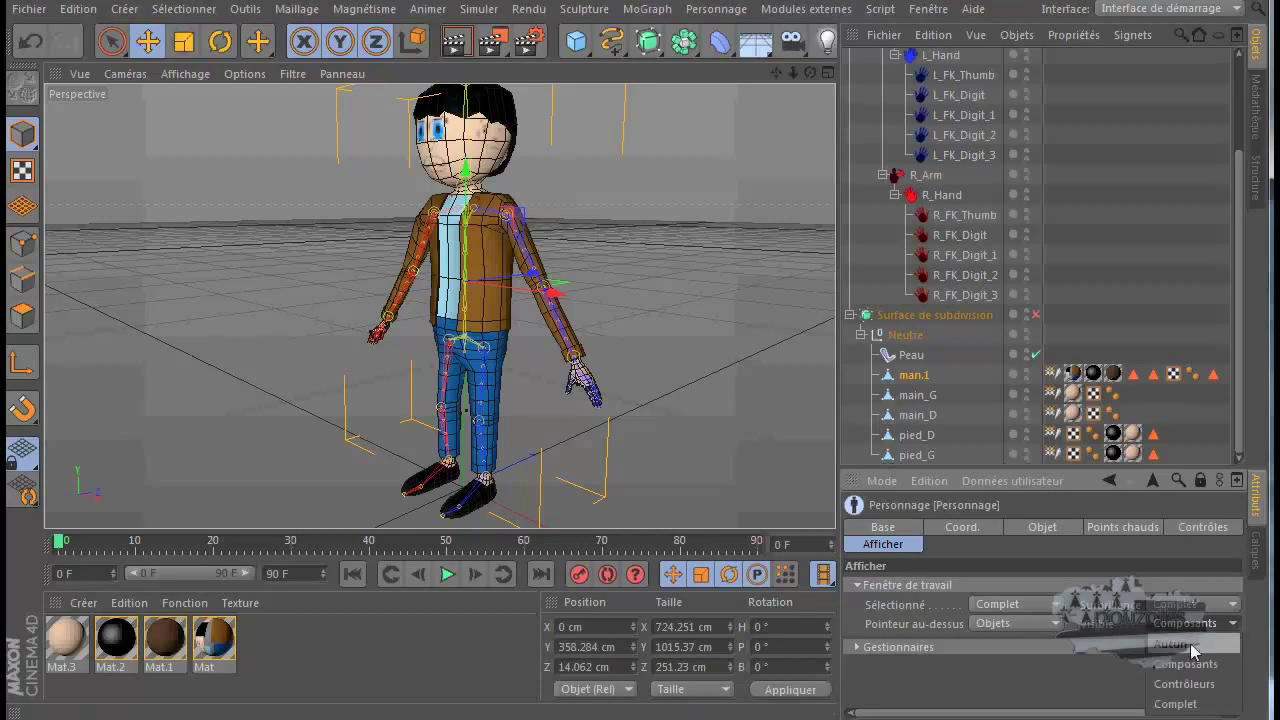
left_click(1186, 684)
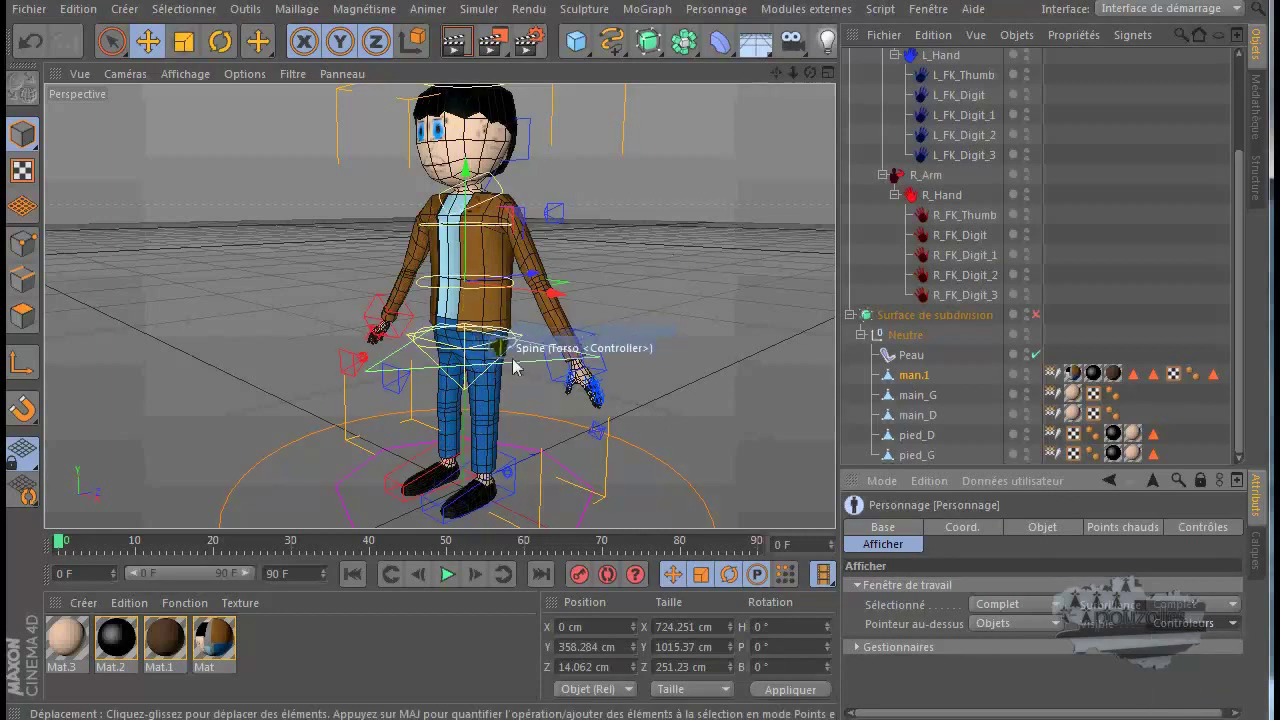
Try moving the left hand controller in Z to about -61.23 cm and about -16.52 cm, undoing each move.
left_click(378, 373)
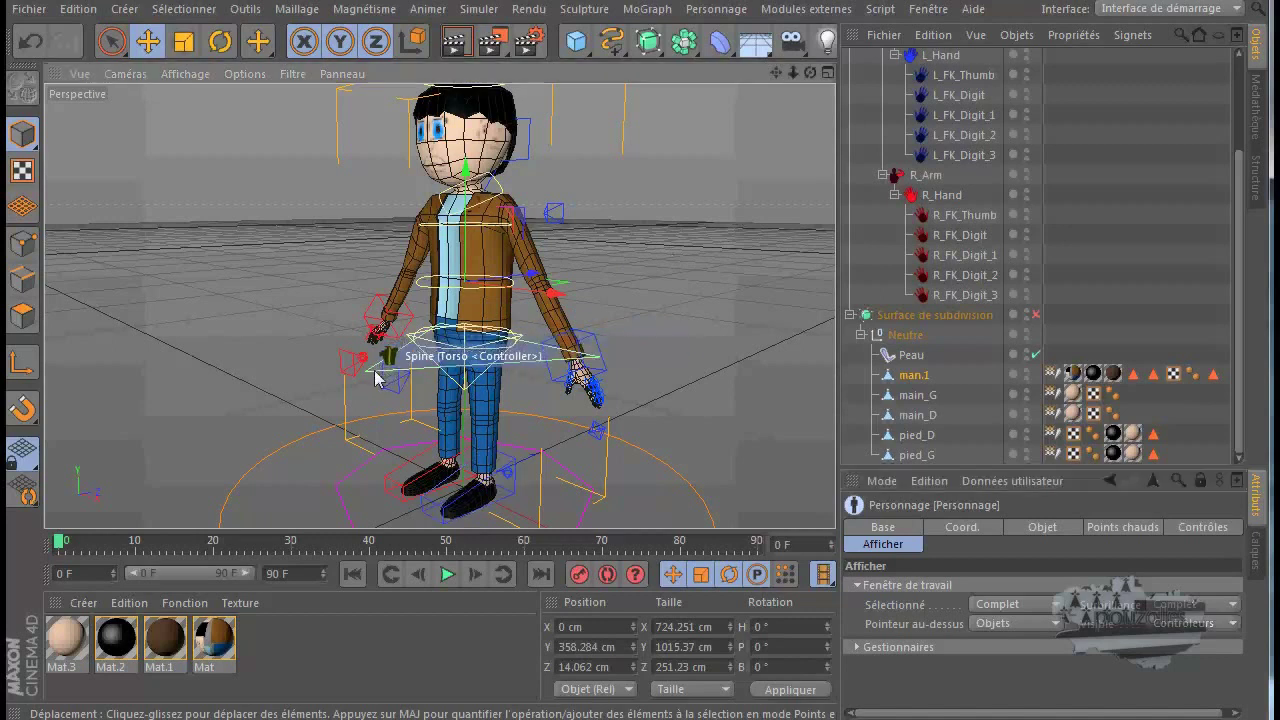
left_click(597, 348)
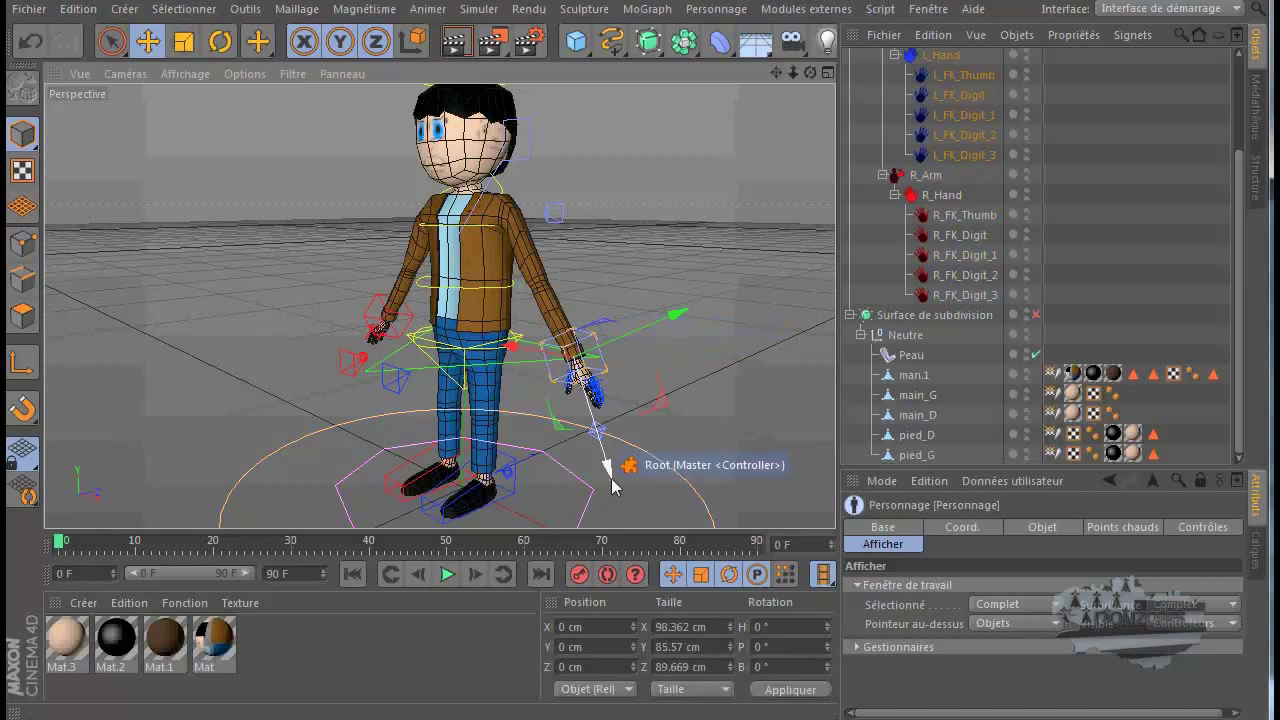
mouse_move(600, 458)
left_mouse_down()
mouse_move(589, 429)
mouse_move(577, 433)
mouse_move(587, 447)
left_mouse_up()
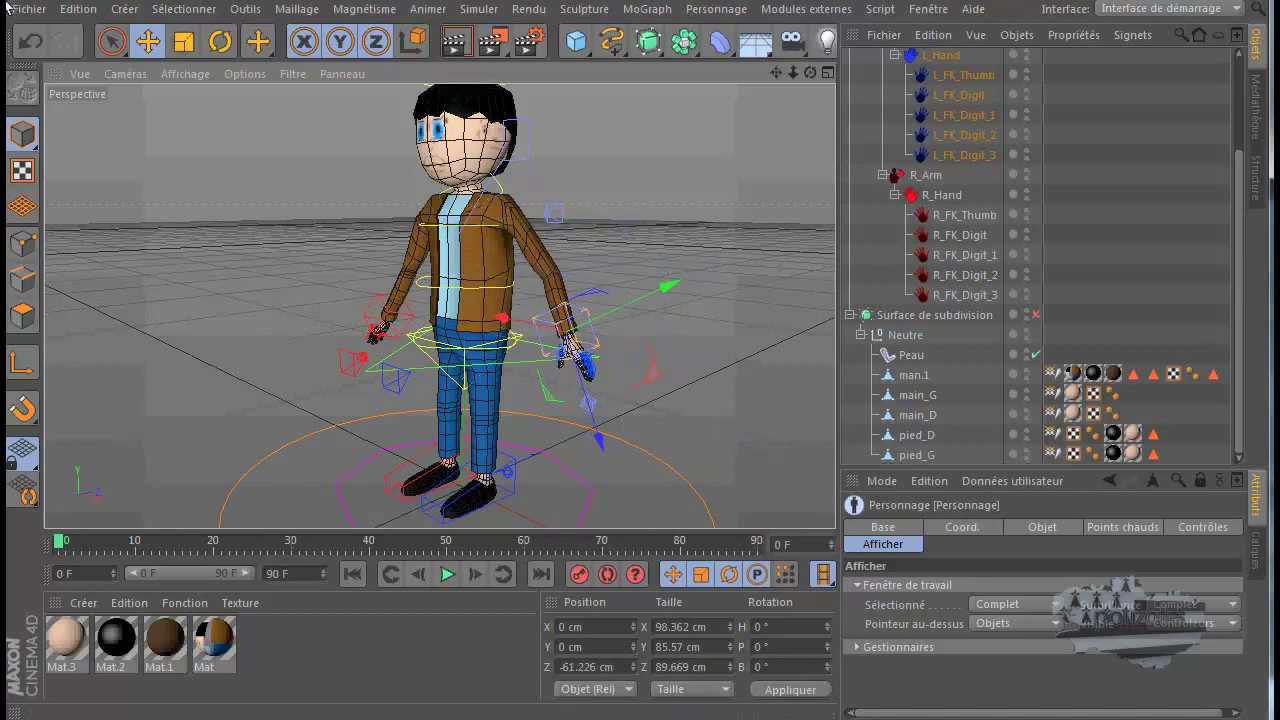
left_click(28, 45)
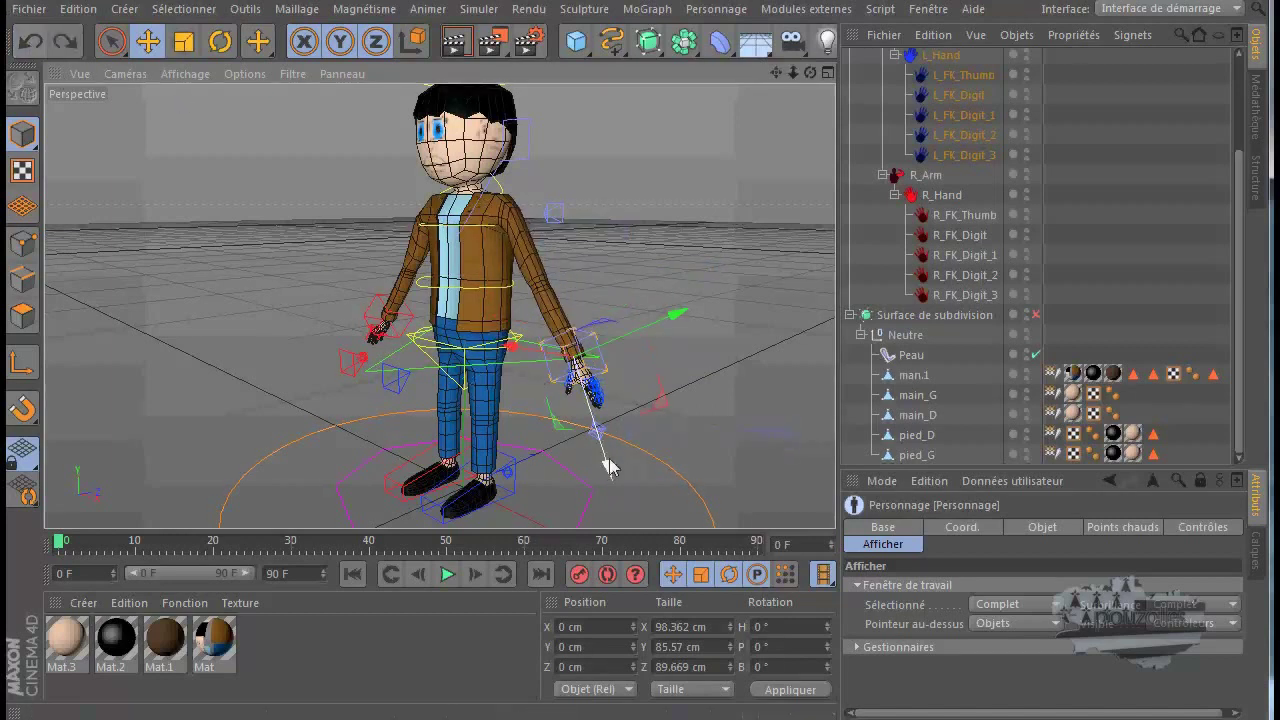
mouse_move(610, 474)
left_mouse_down()
mouse_move(598, 436)
mouse_move(600, 455)
left_mouse_up()
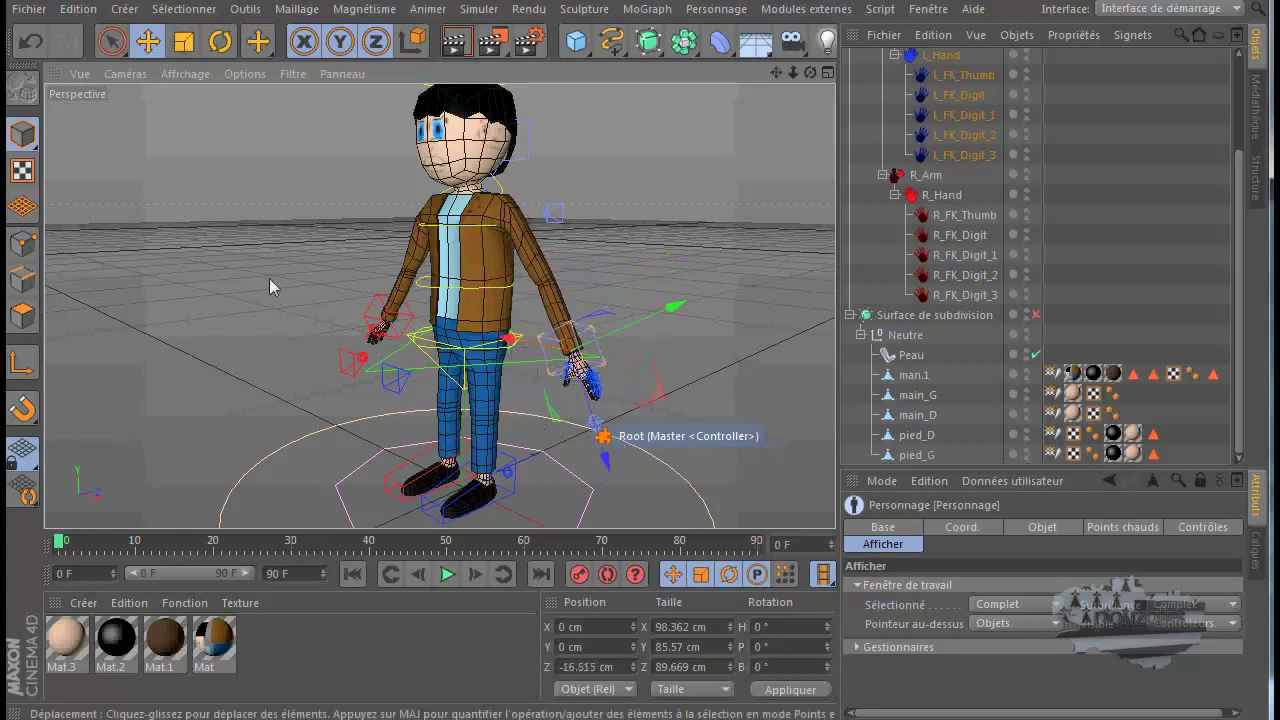
left_click(30, 42)
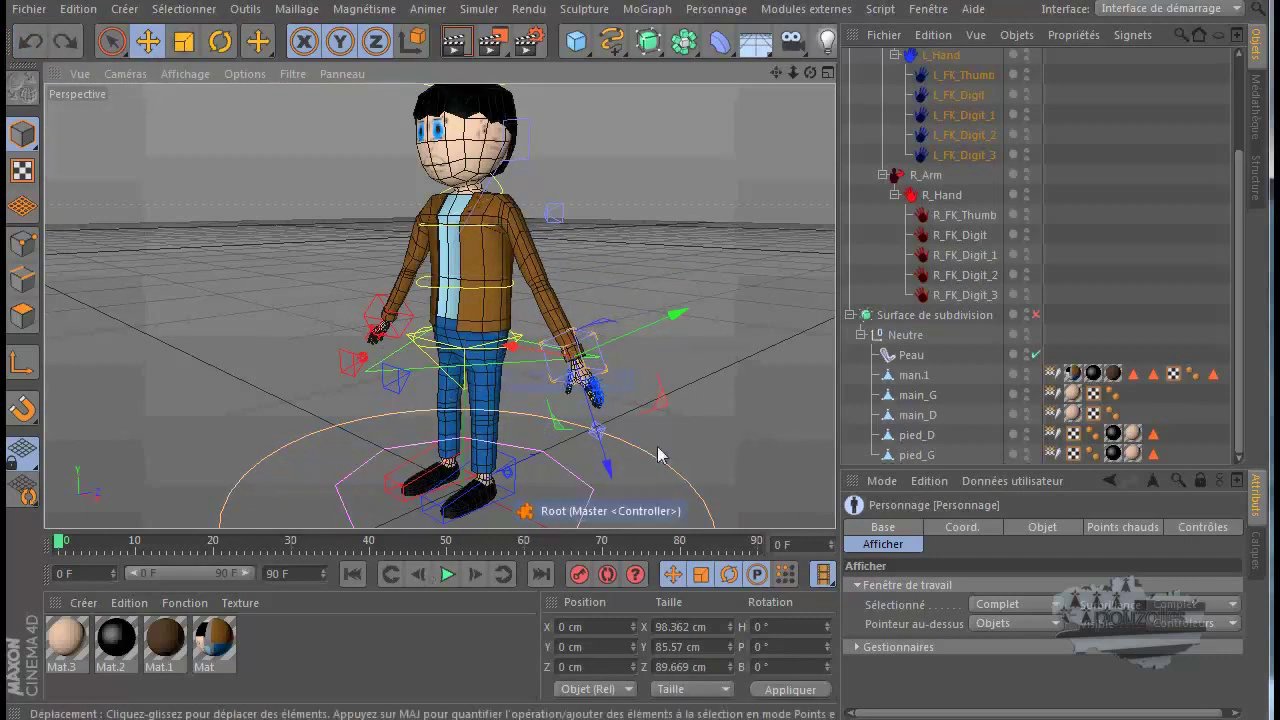
Select the ring-shaped head controller above the character's hair.
scroll(592, 415, "up", 2)
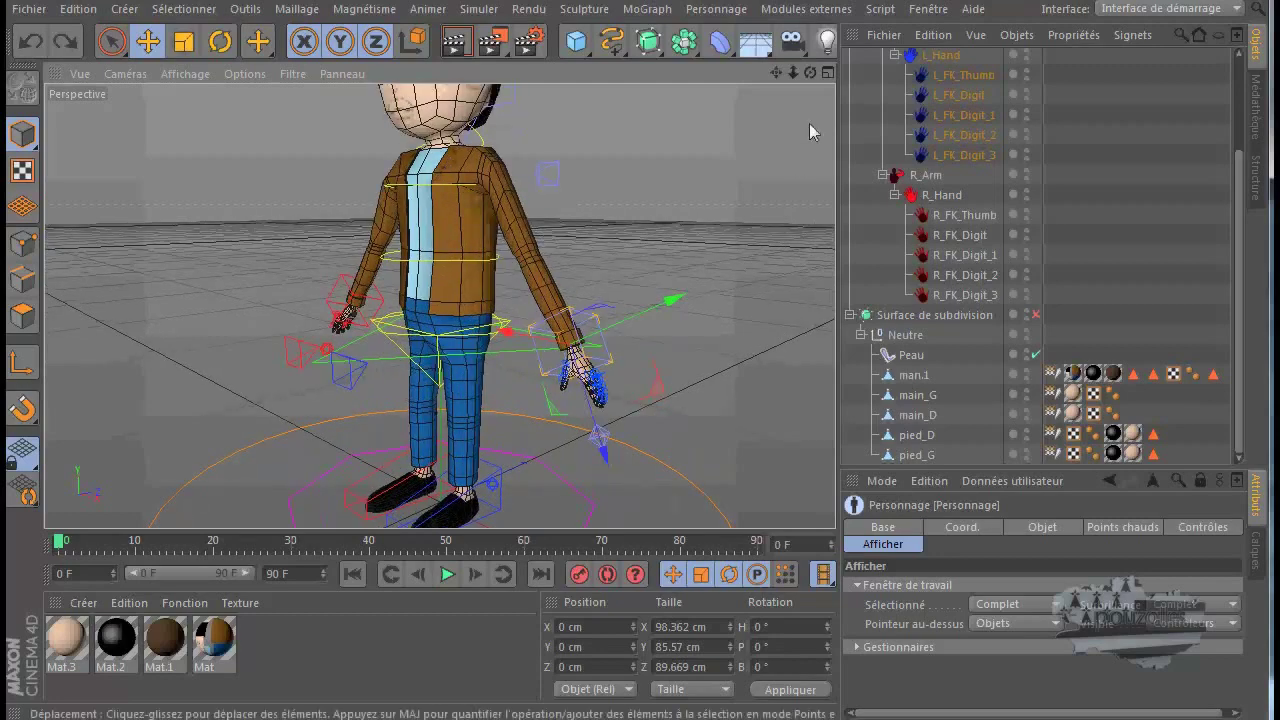
left_click_drag(635, 447, 637, 451)
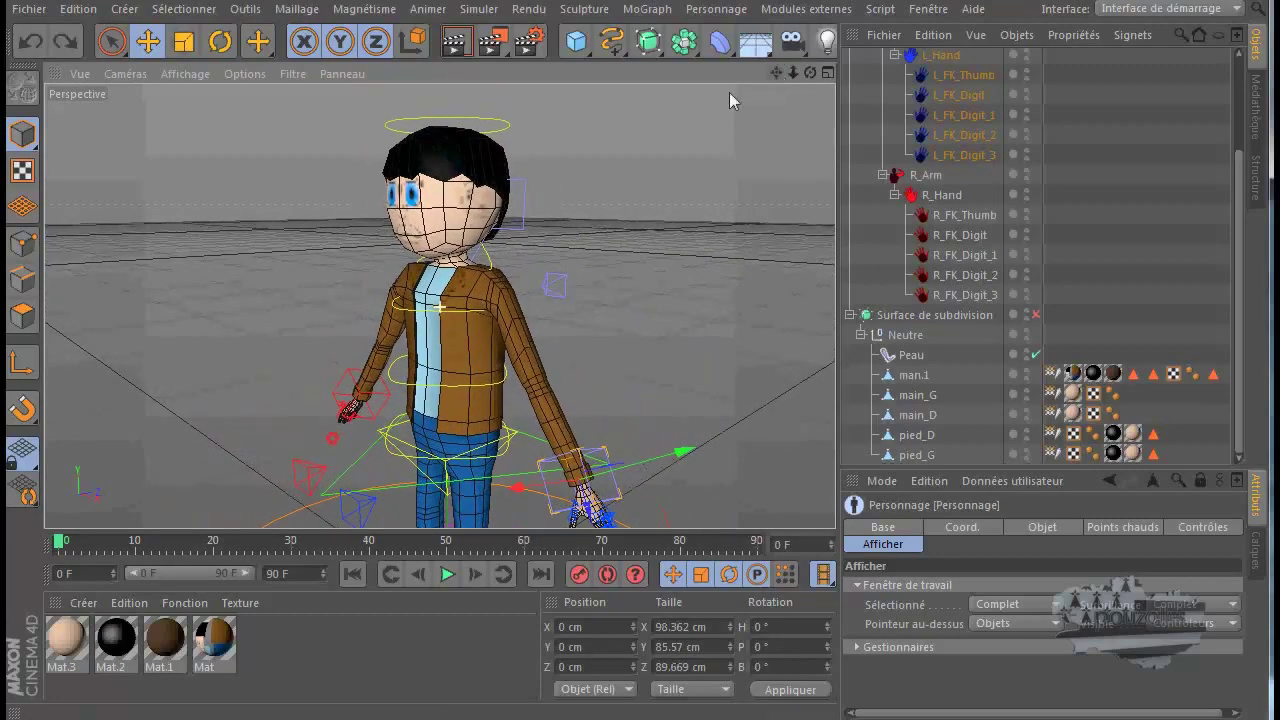
left_click(503, 128)
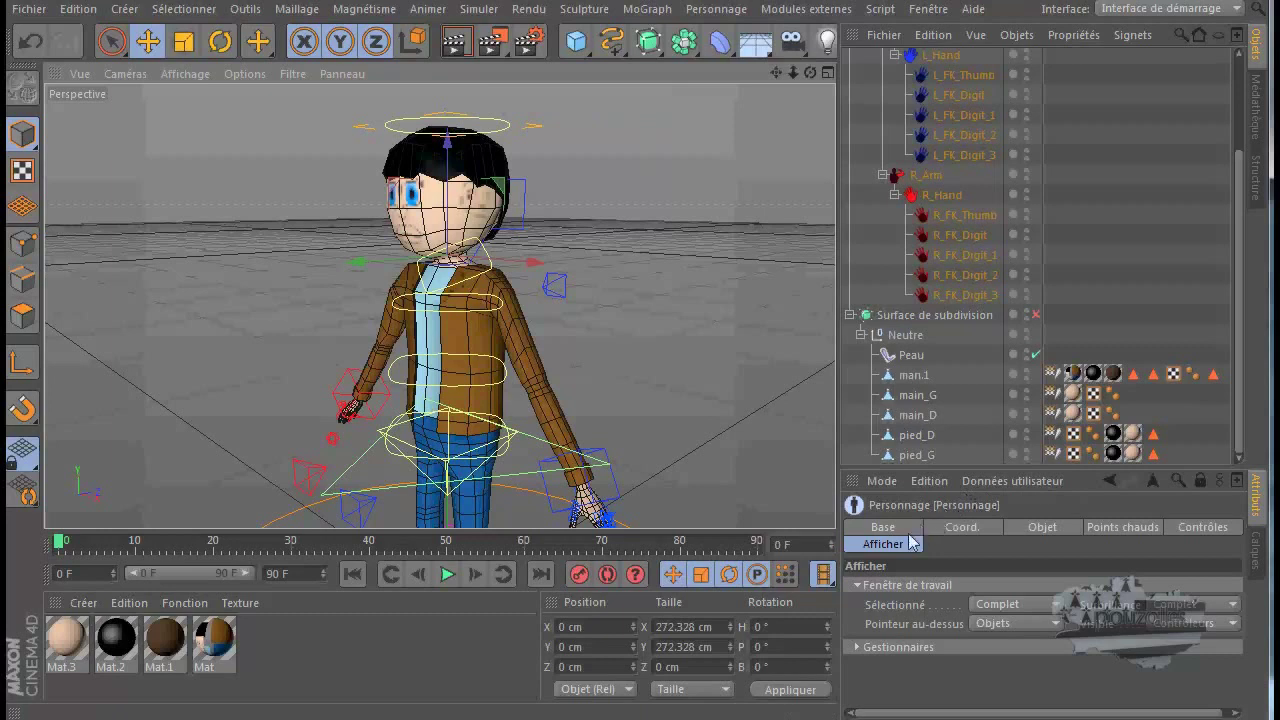
Open the password dialog of the character lock in the Personnage object properties and dismiss it without entering anything.
left_click(1027, 524)
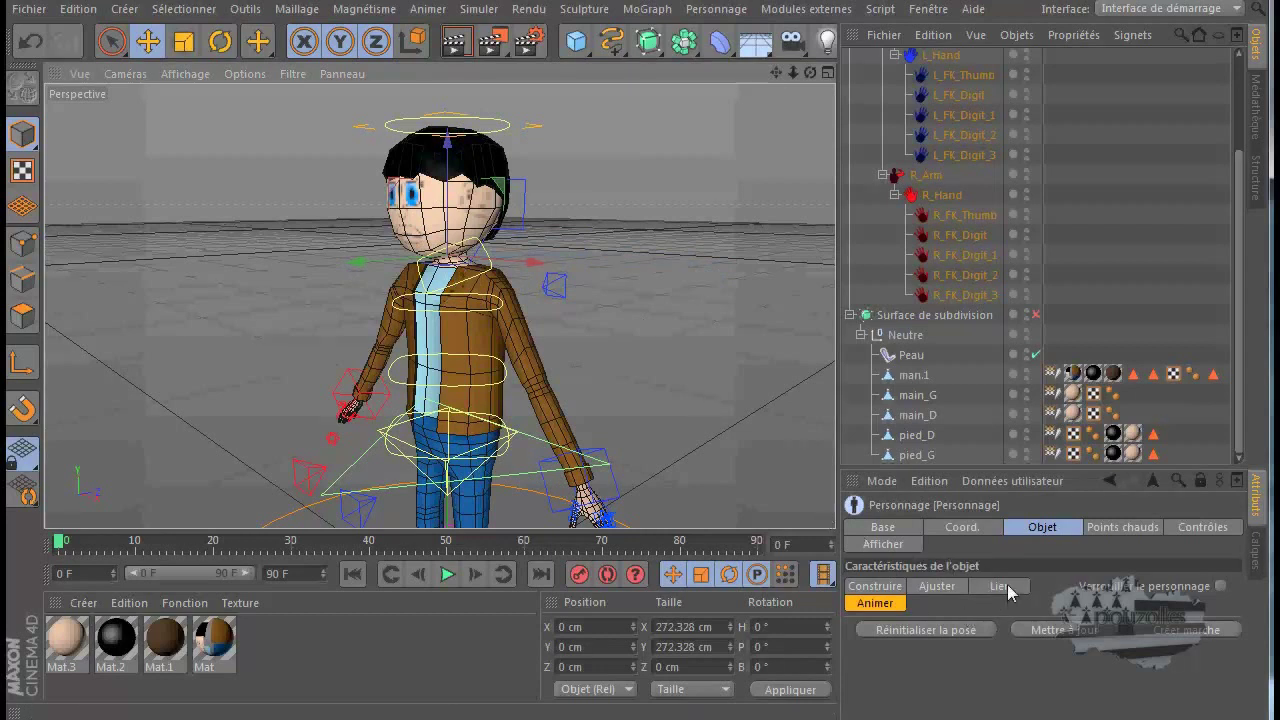
left_click(1221, 586)
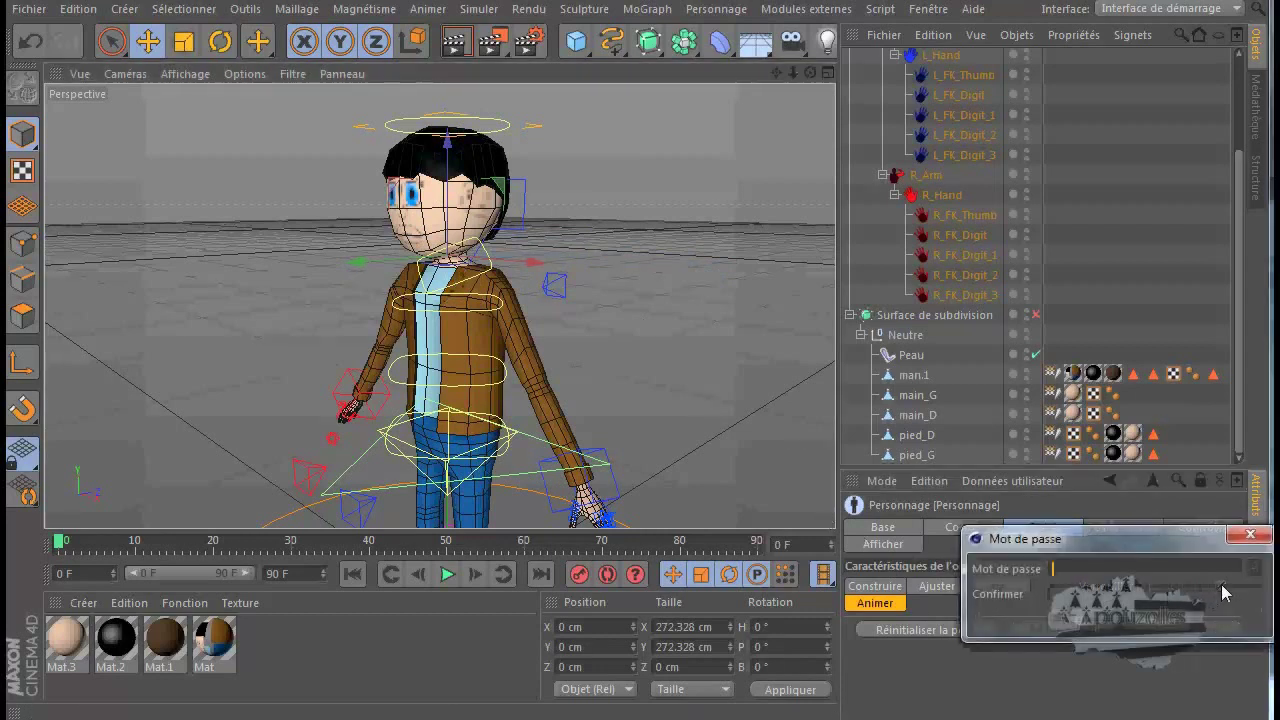
left_click(1250, 536)
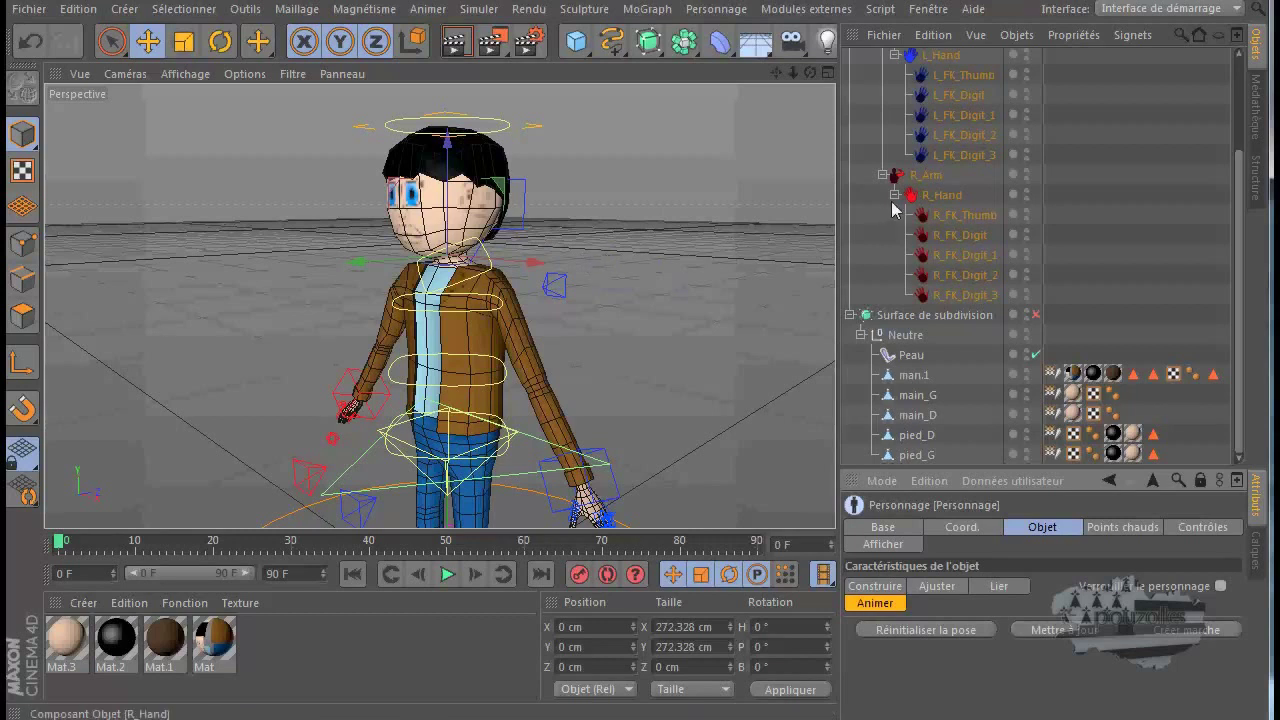
Select the Spine component, pick its head controller, and rotate the head backward to about -33.73° in P.
scroll(893, 209, "up", 3)
left_click(914, 100)
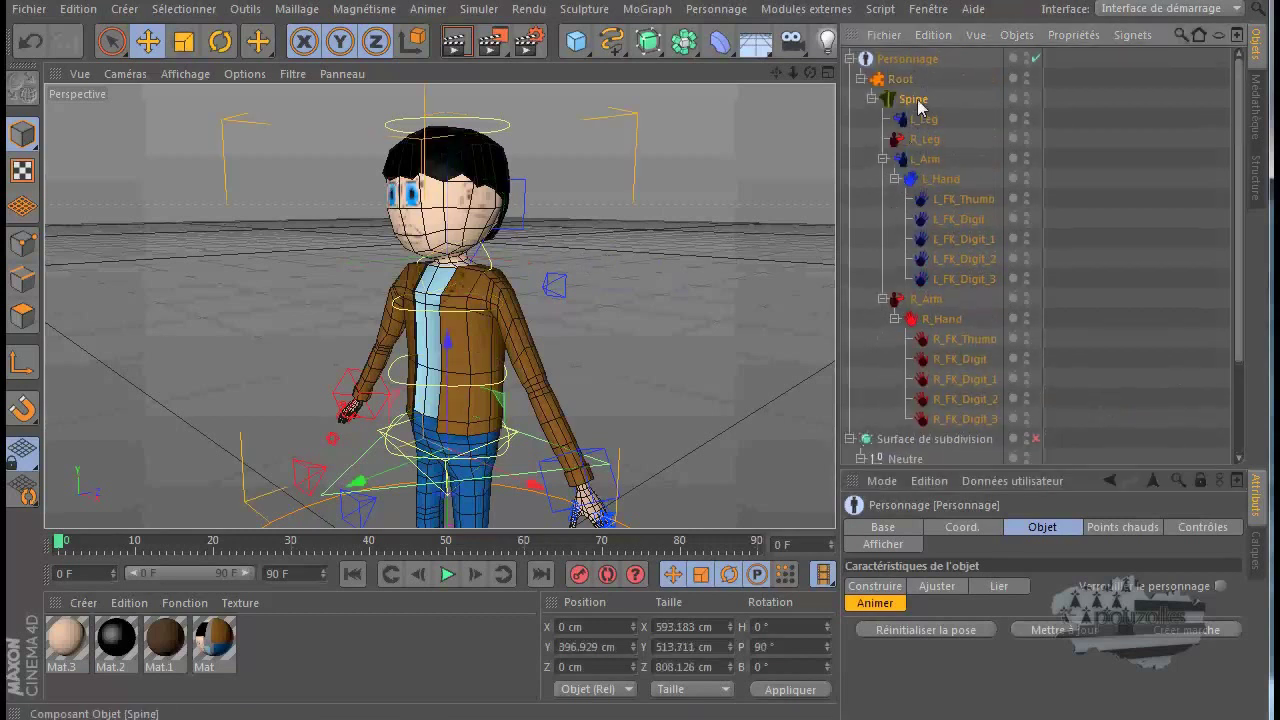
left_click(477, 123)
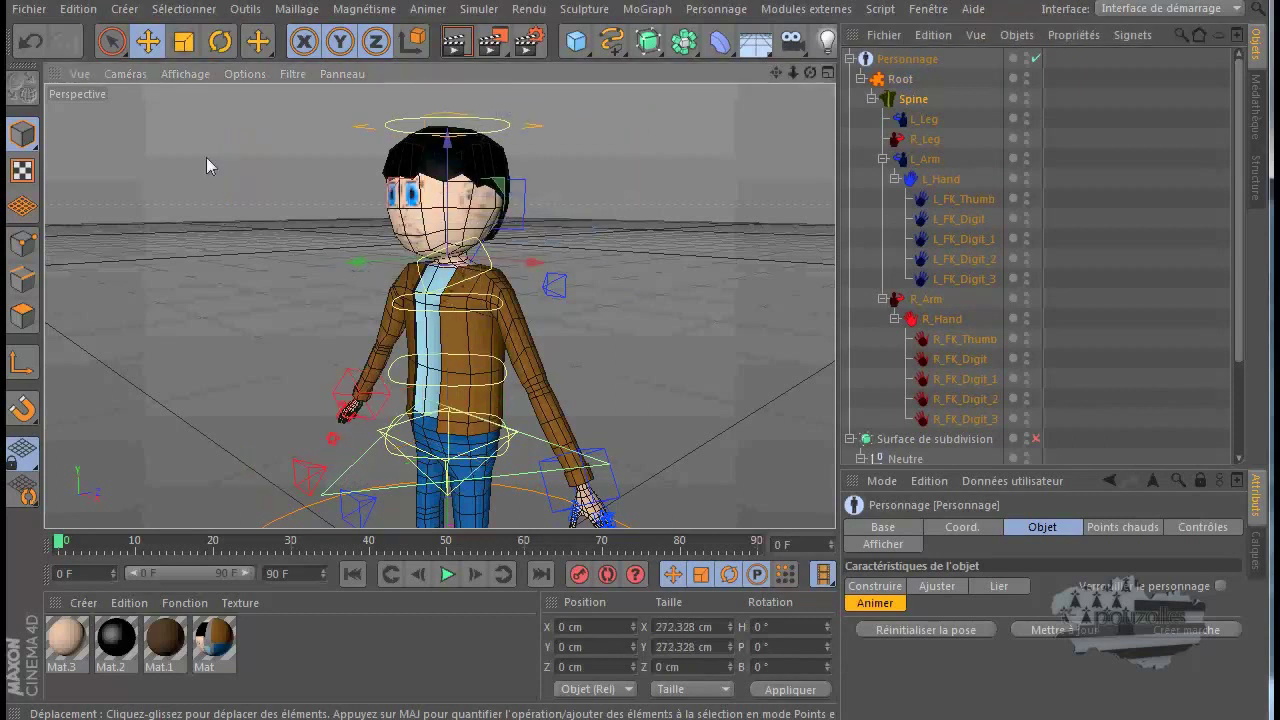
left_click(220, 40)
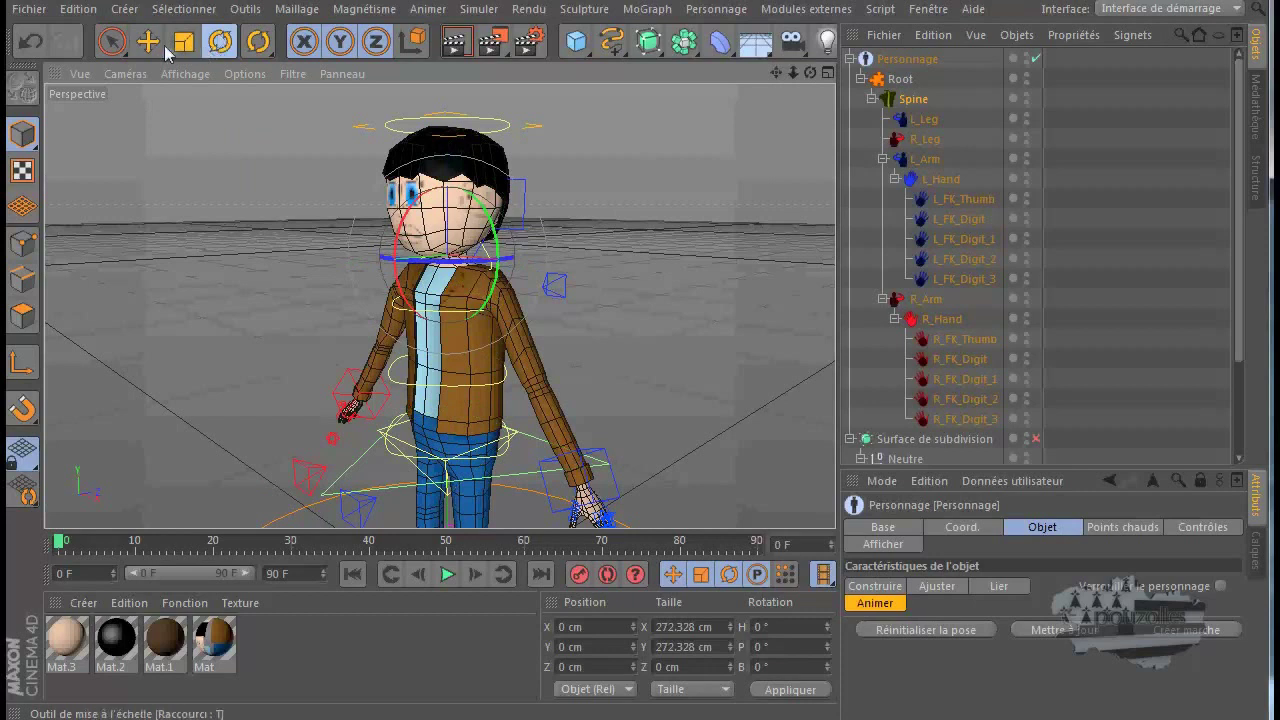
left_click(148, 40)
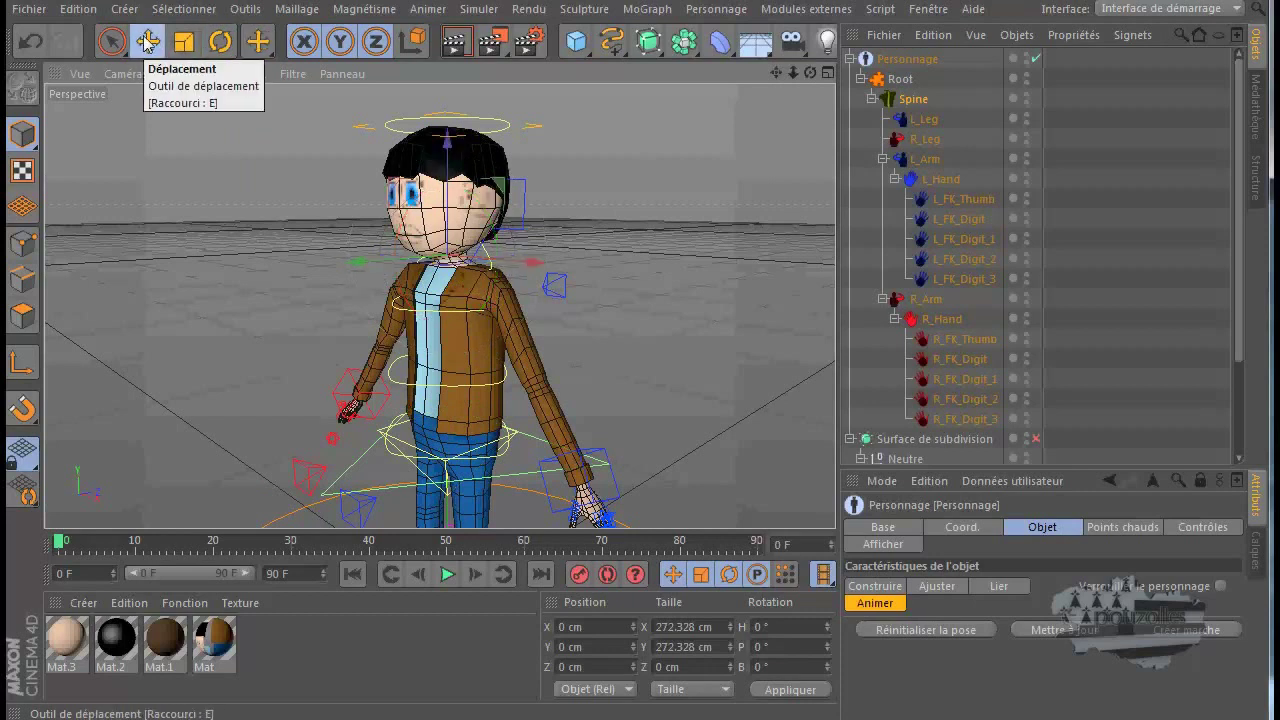
left_click(220, 40)
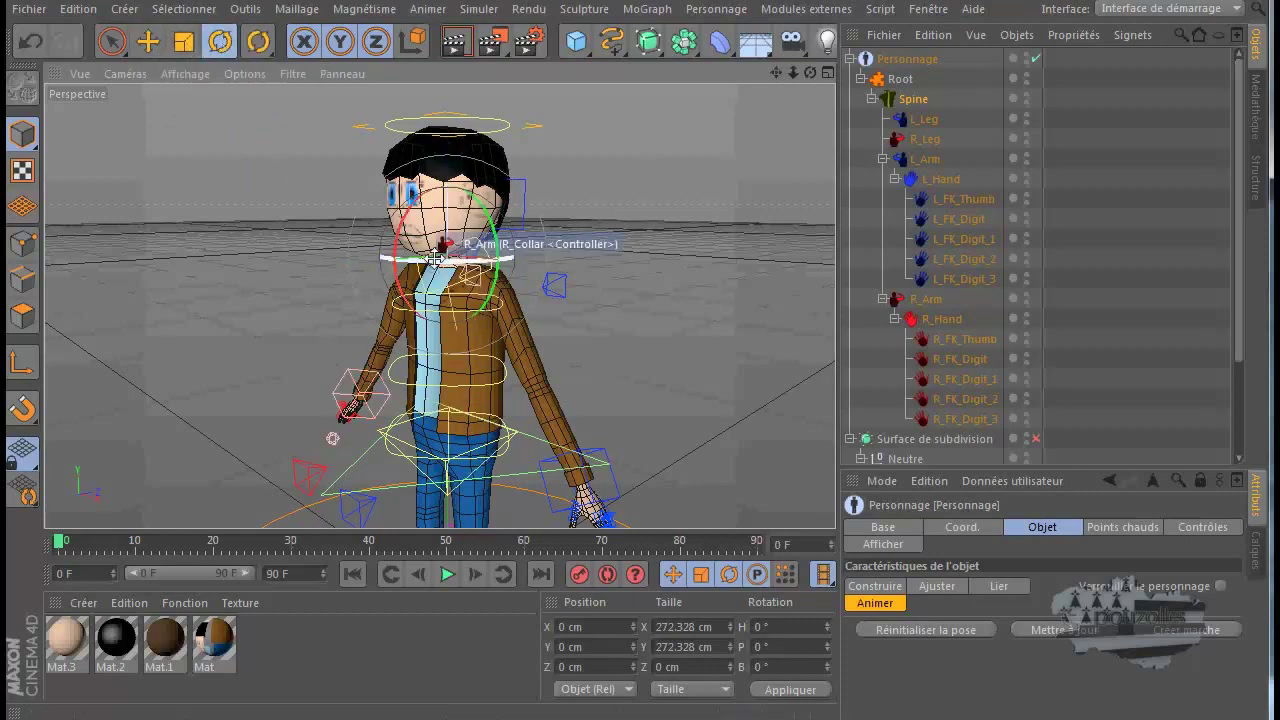
scroll(455, 190, "up", 5)
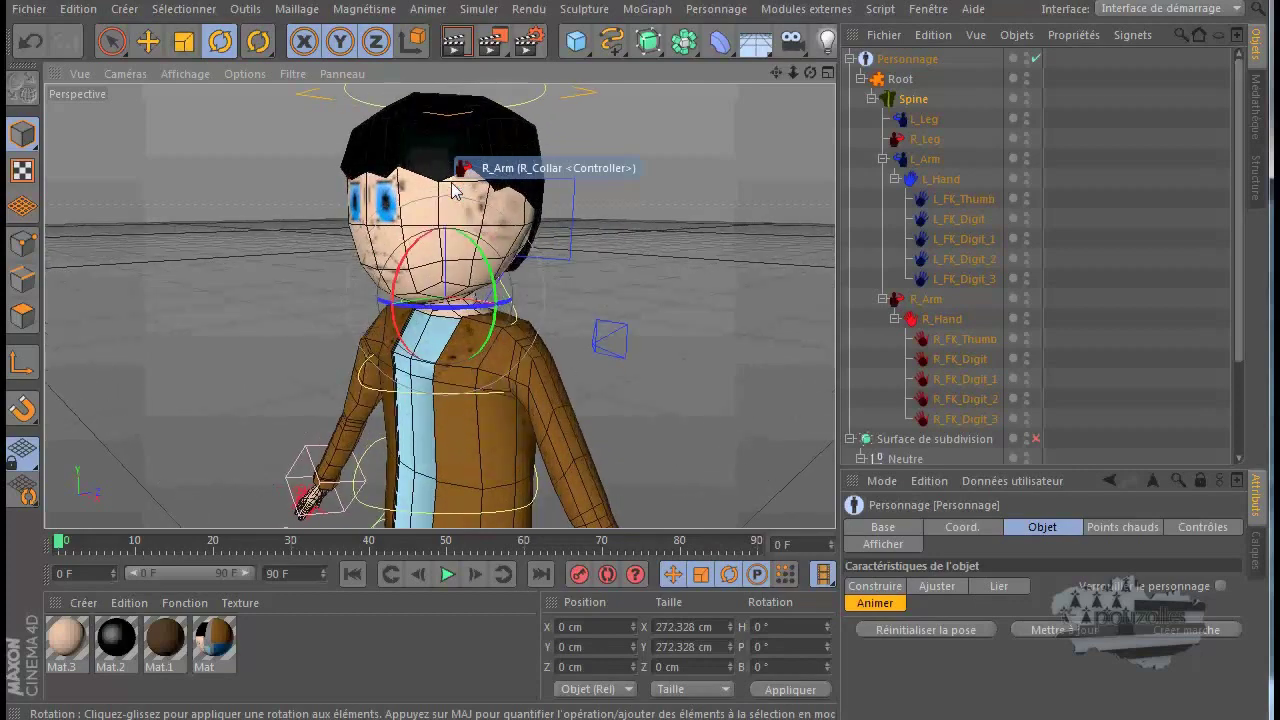
scroll(455, 190, "up", 1)
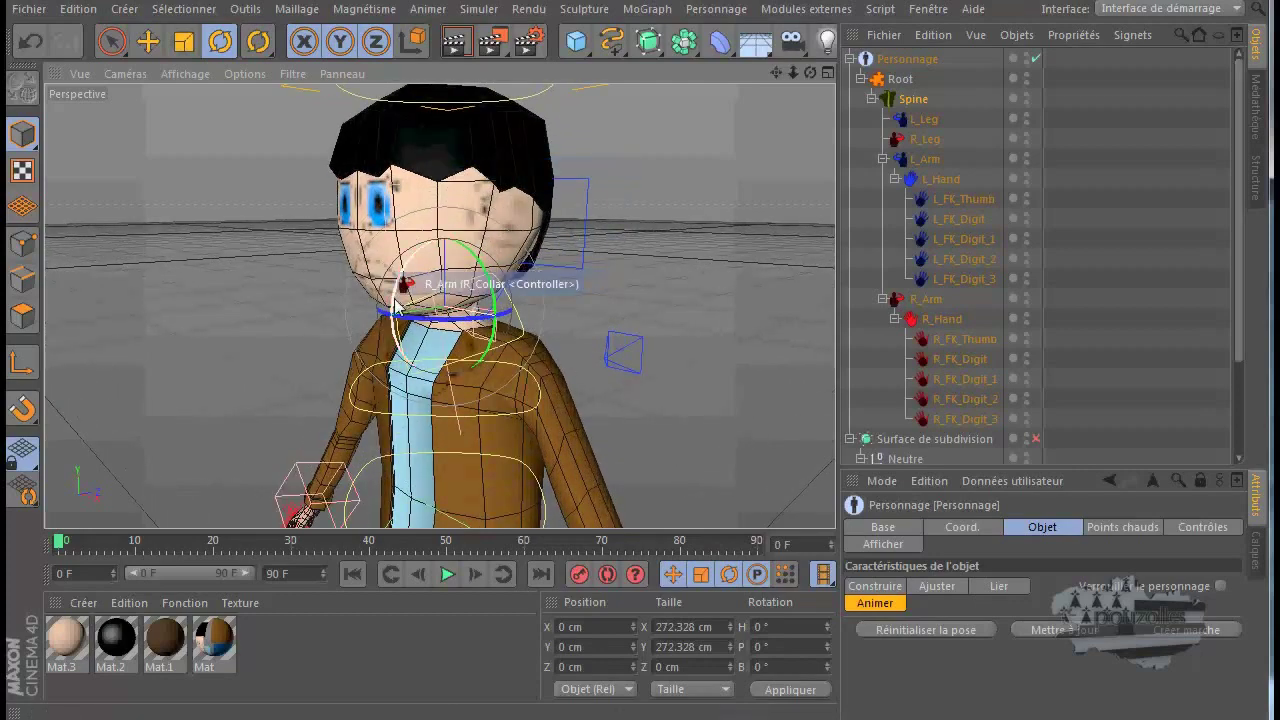
left_click_drag(396, 306, 422, 292)
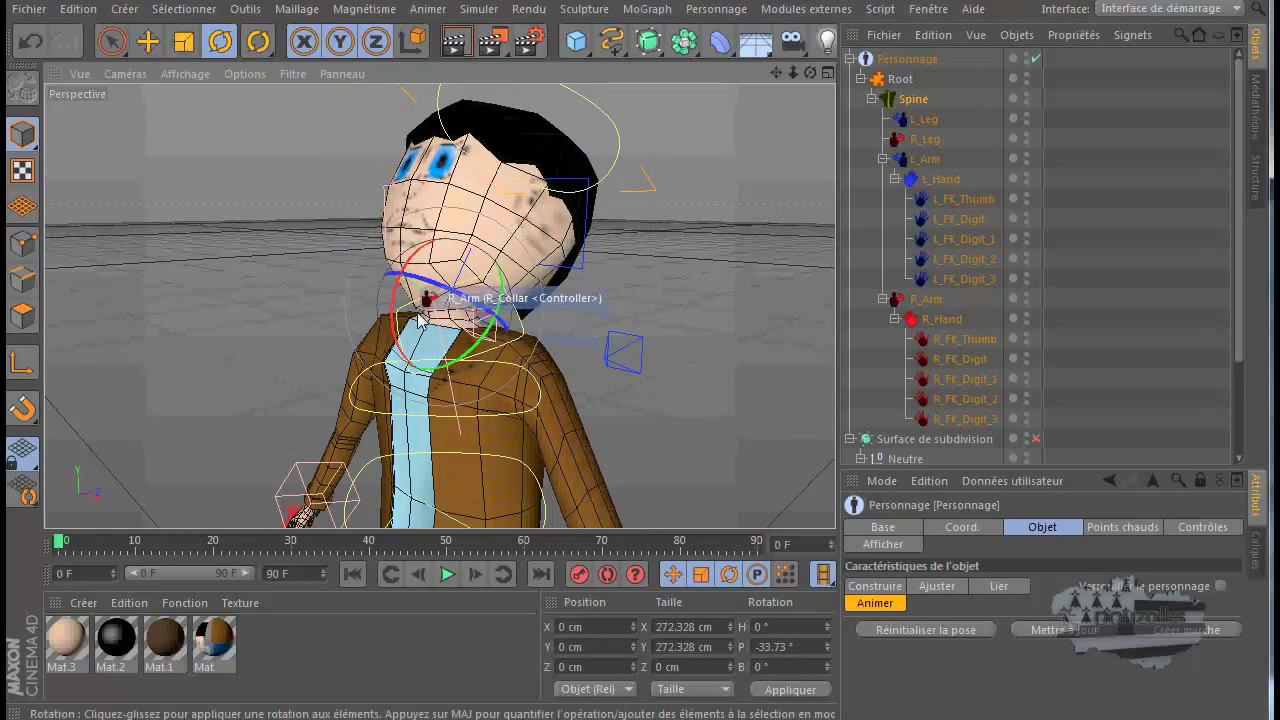
Examine the mesh deformation around the tilted head's neck and collar from both sides.
scroll(421, 318, "up", 4)
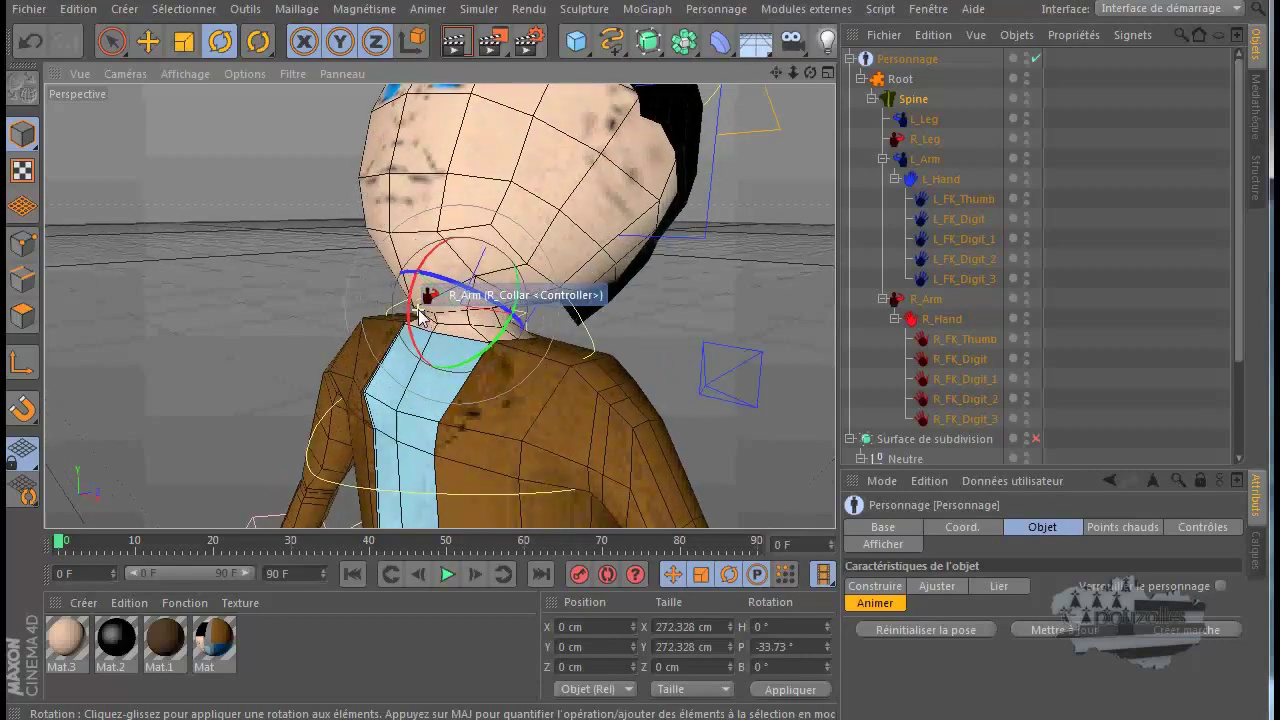
left_click_drag(810, 73, 637, 448)
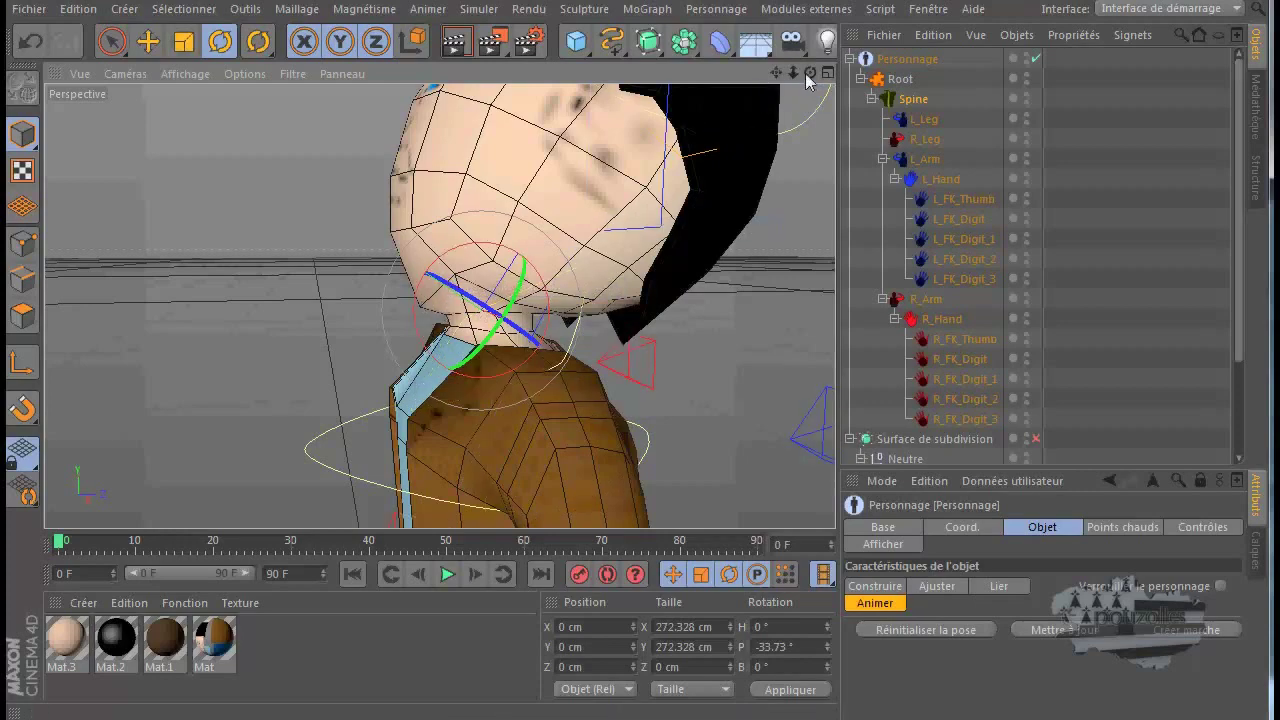
left_click_drag(809, 73, 637, 449)
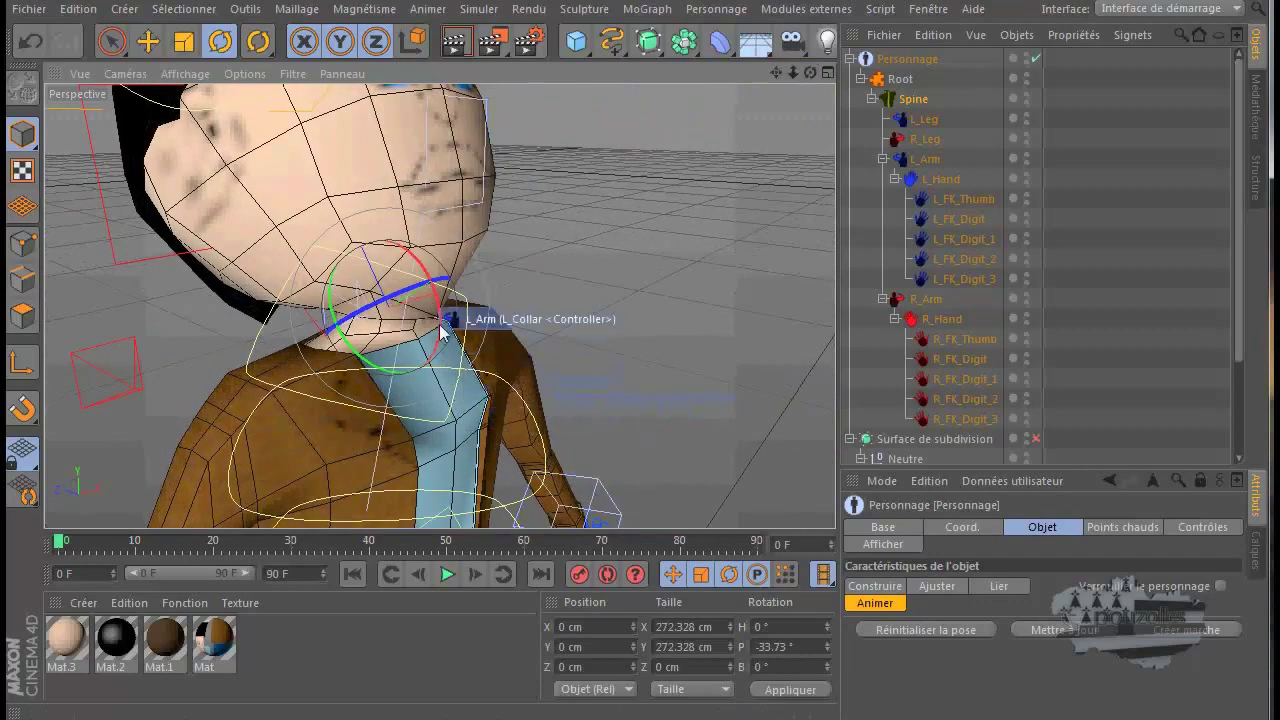
Try rotating the head controller to about -35.578° and toward upright at about 0.918° in P.
mouse_move(441, 325)
left_mouse_down()
mouse_move(446, 362)
mouse_move(423, 311)
mouse_move(445, 350)
left_mouse_up()
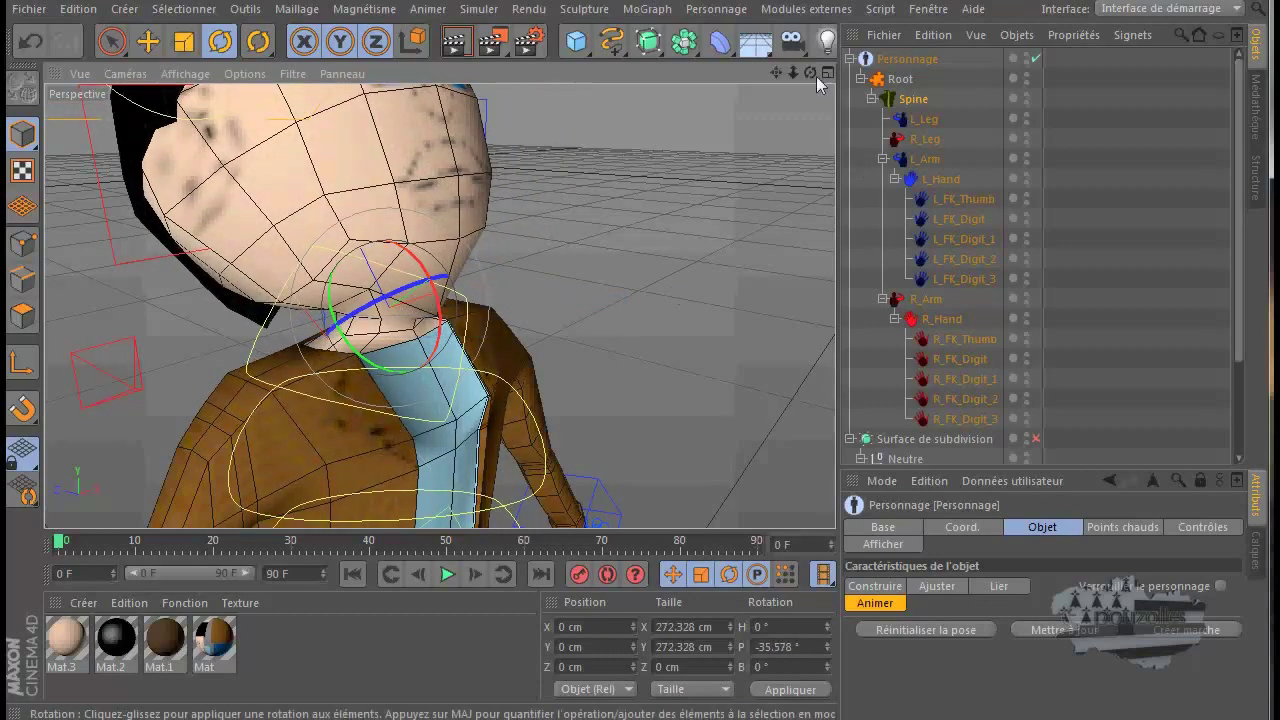
left_click_drag(678, 451, 724, 125)
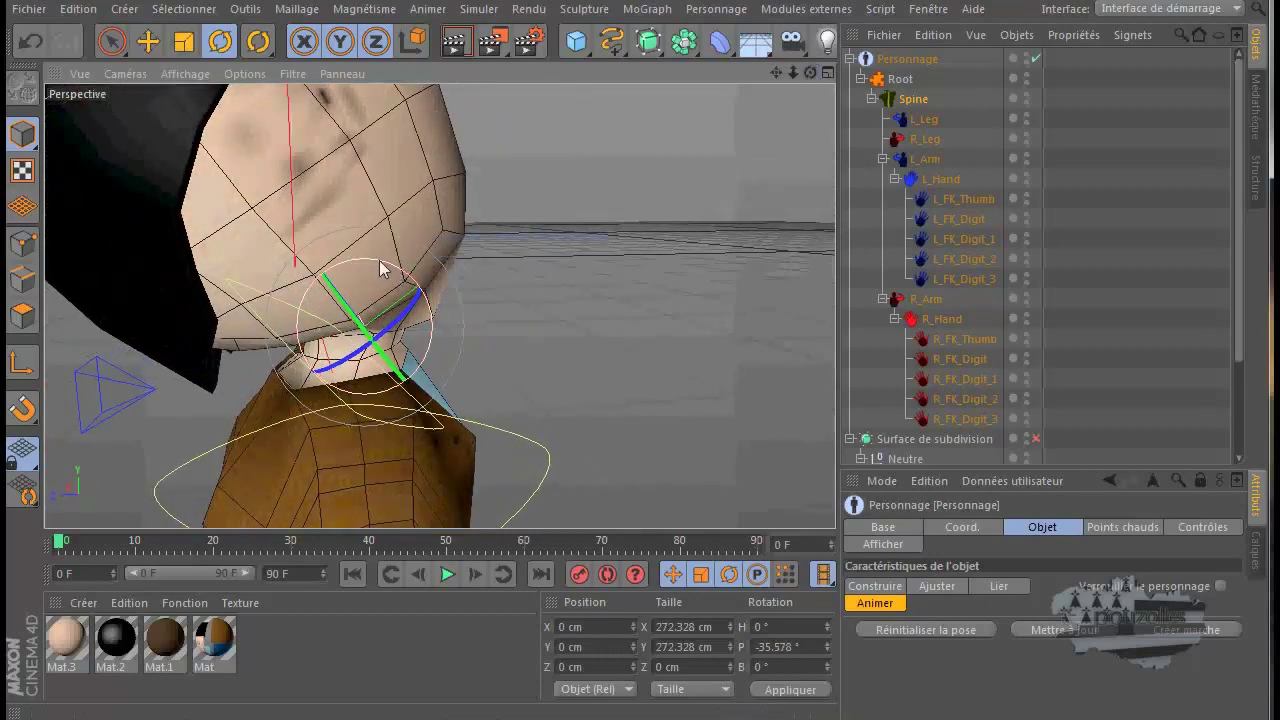
mouse_move(378, 267)
left_mouse_down()
mouse_move(373, 277)
mouse_move(372, 258)
left_mouse_up()
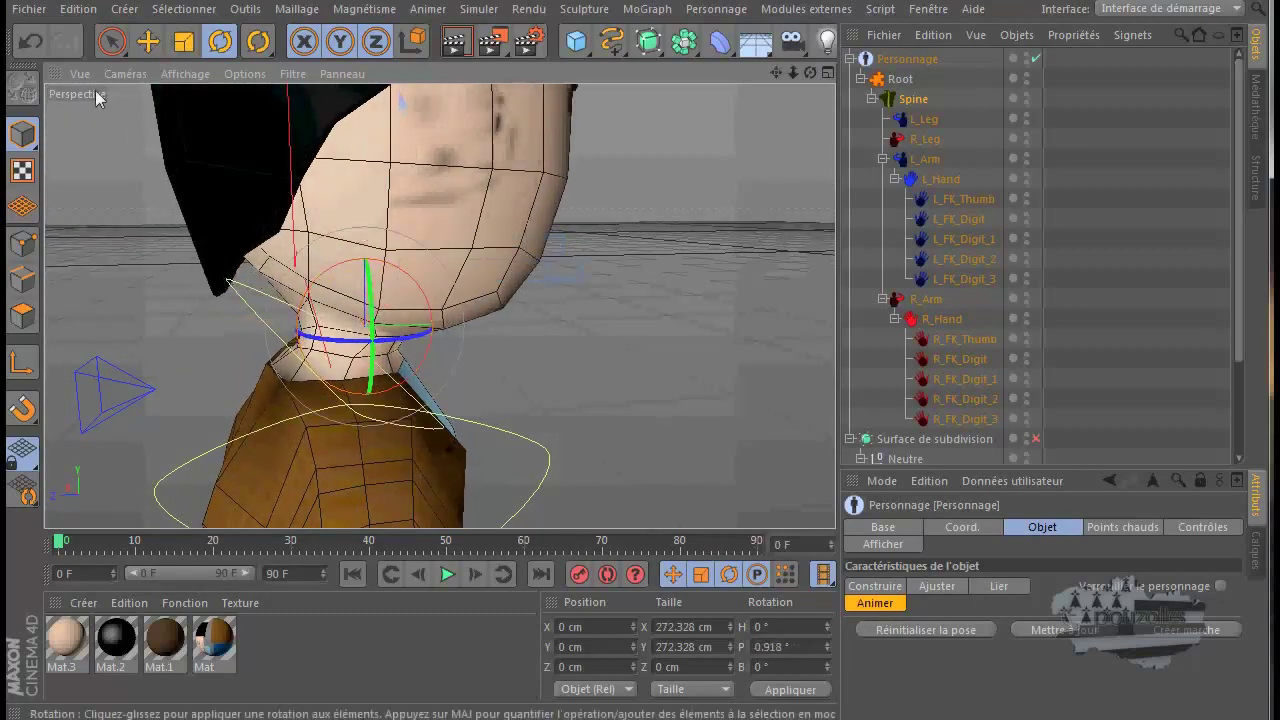
Undo the head controller rotations to restore the head's unrotated rest pose.
left_click(30, 42)
left_click(30, 42)
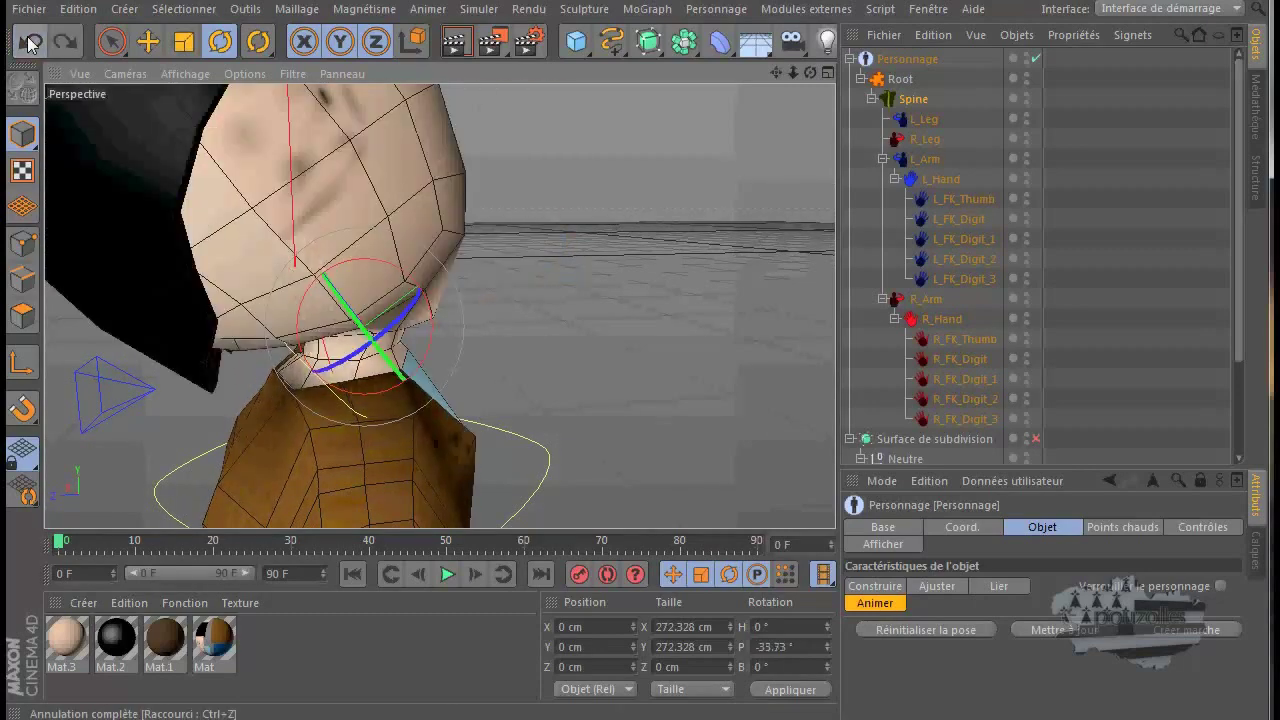
left_click(30, 42)
left_click(30, 42)
left_click(30, 42)
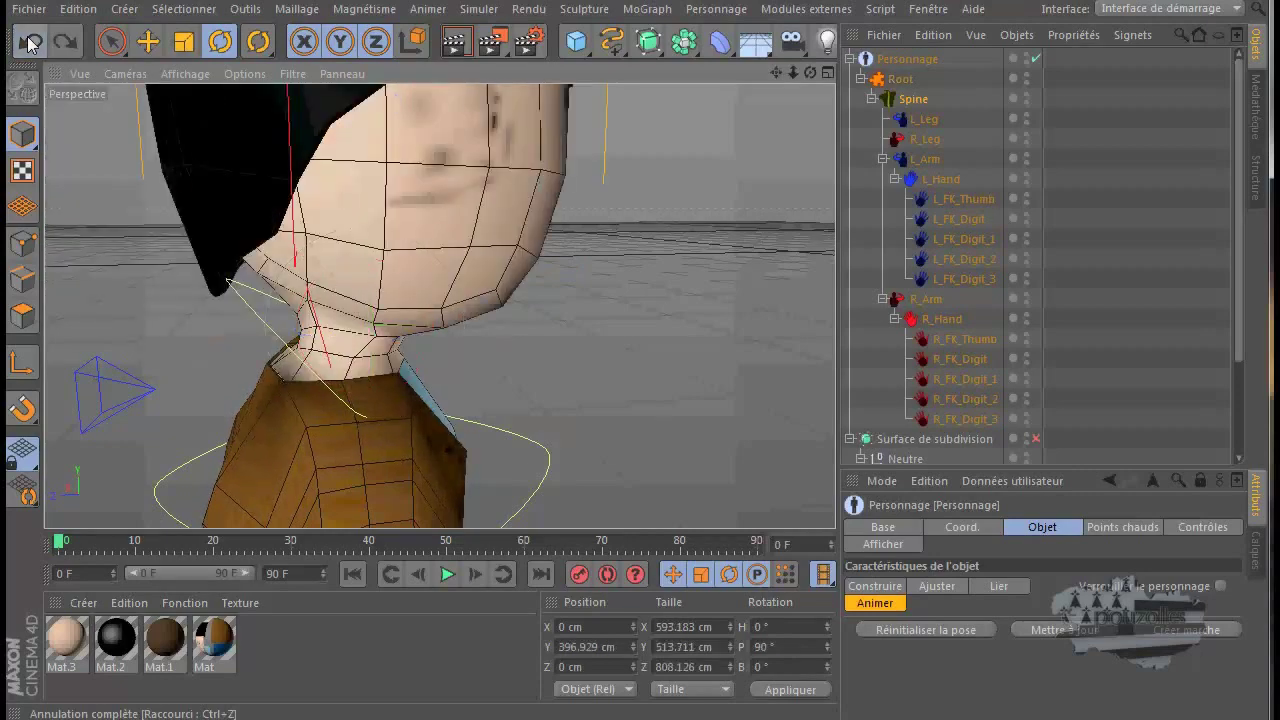
Select the ring-shaped head controller, try rotating the head to about -17.831° in B, and undo that rotation.
scroll(548, 317, "down", 5)
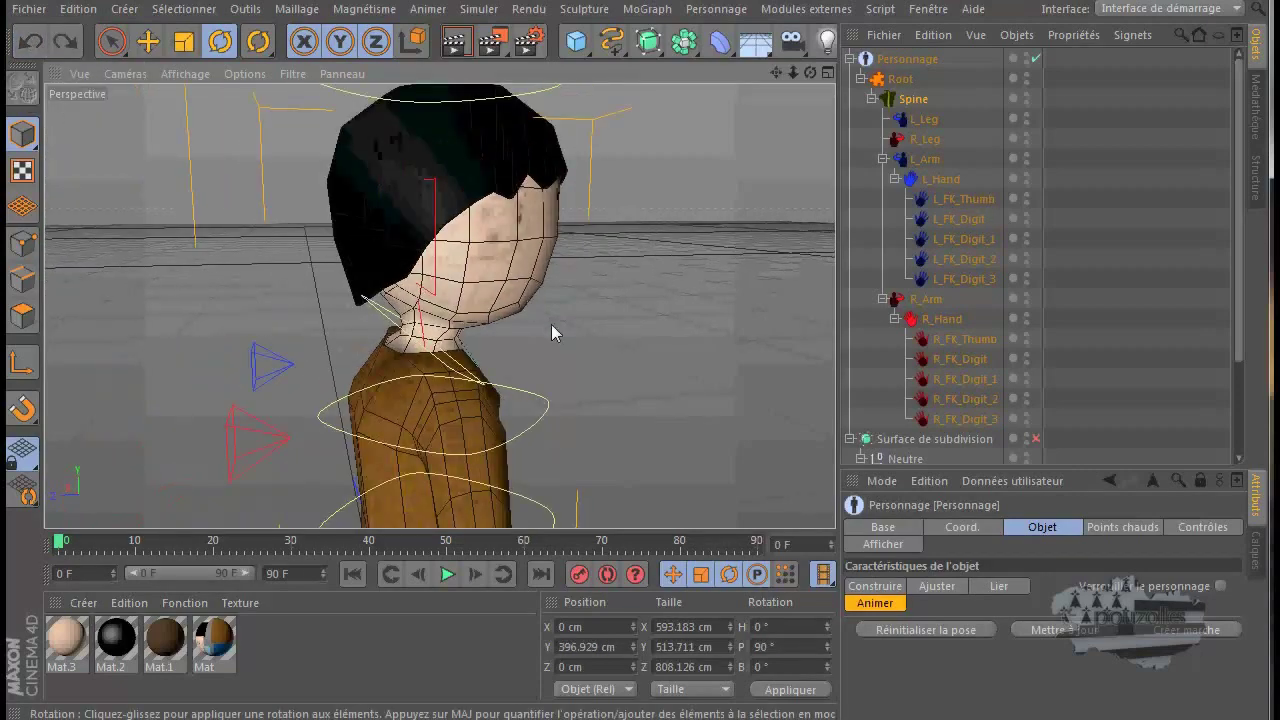
scroll(551, 324, "down", 1)
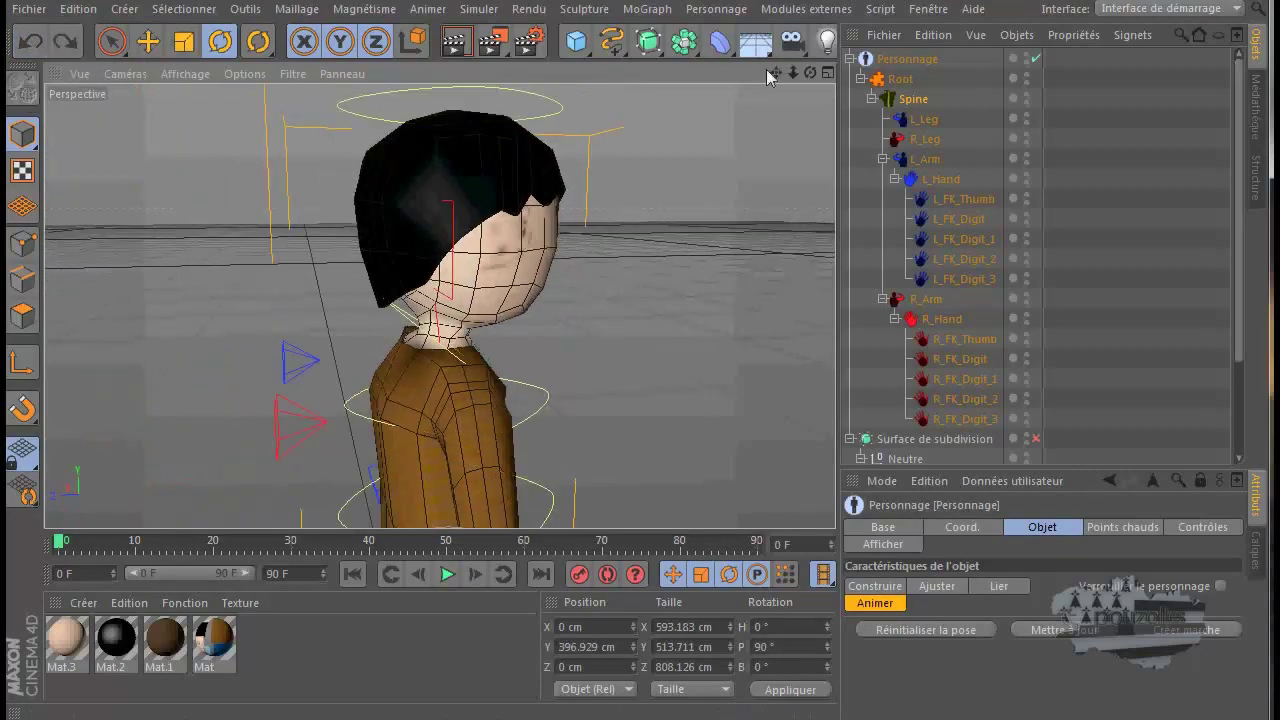
left_click_drag(779, 69, 545, 173)
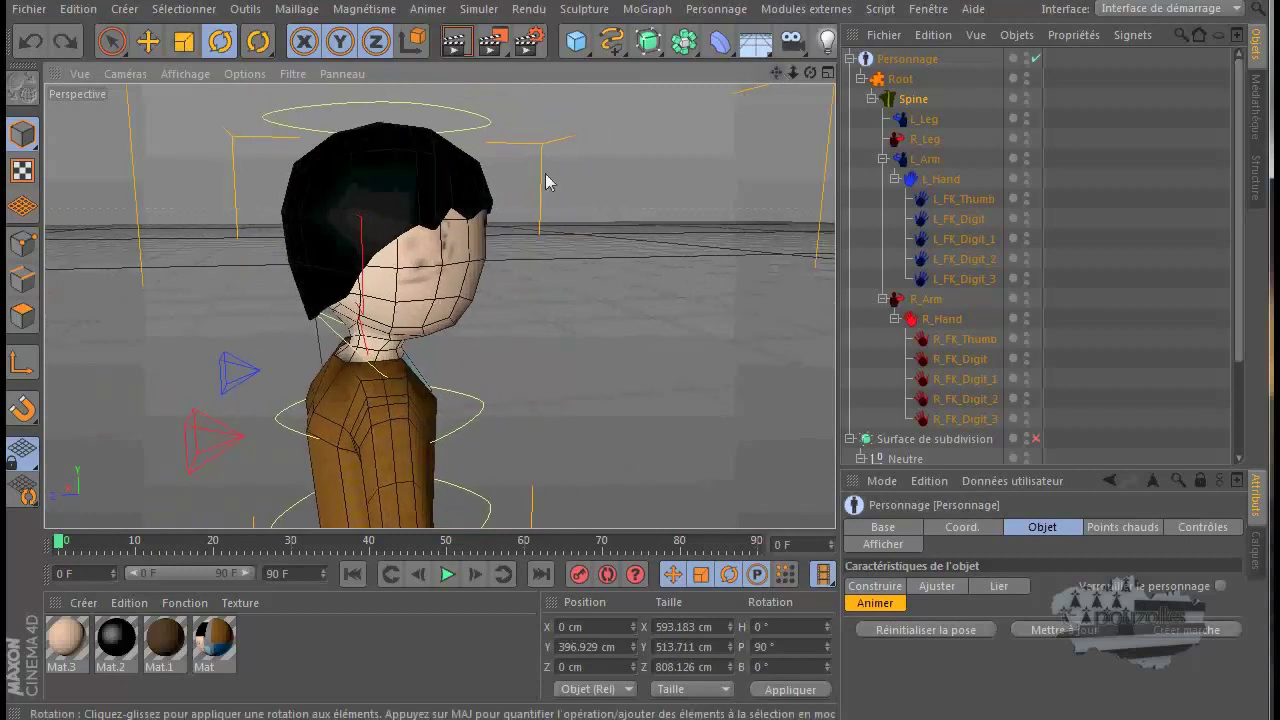
left_click(370, 110)
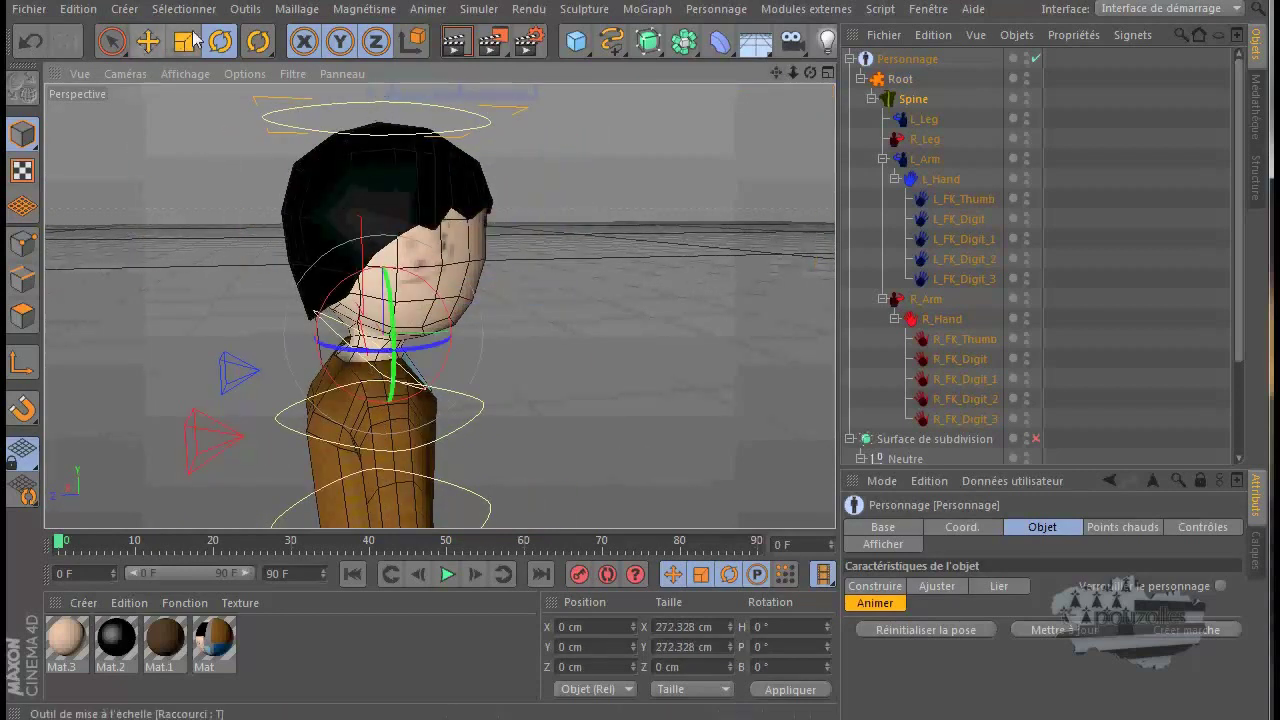
left_click(220, 40)
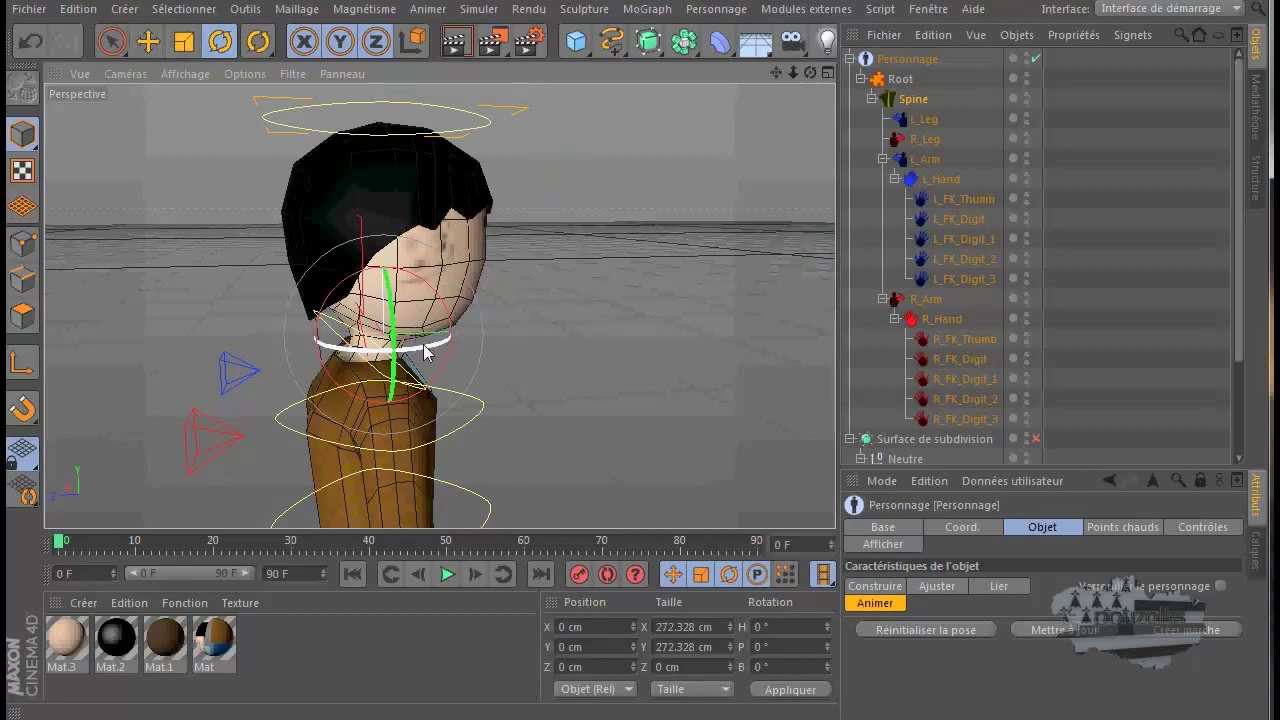
left_click_drag(425, 350, 388, 358)
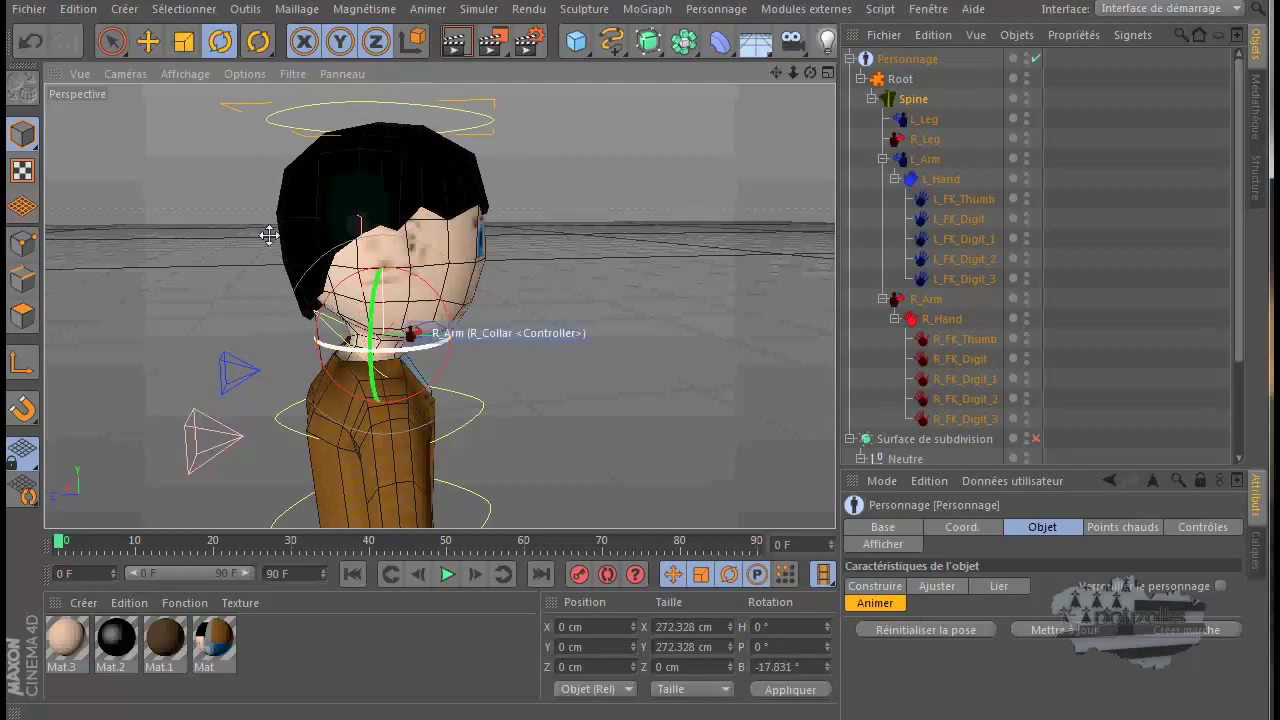
left_click(34, 42)
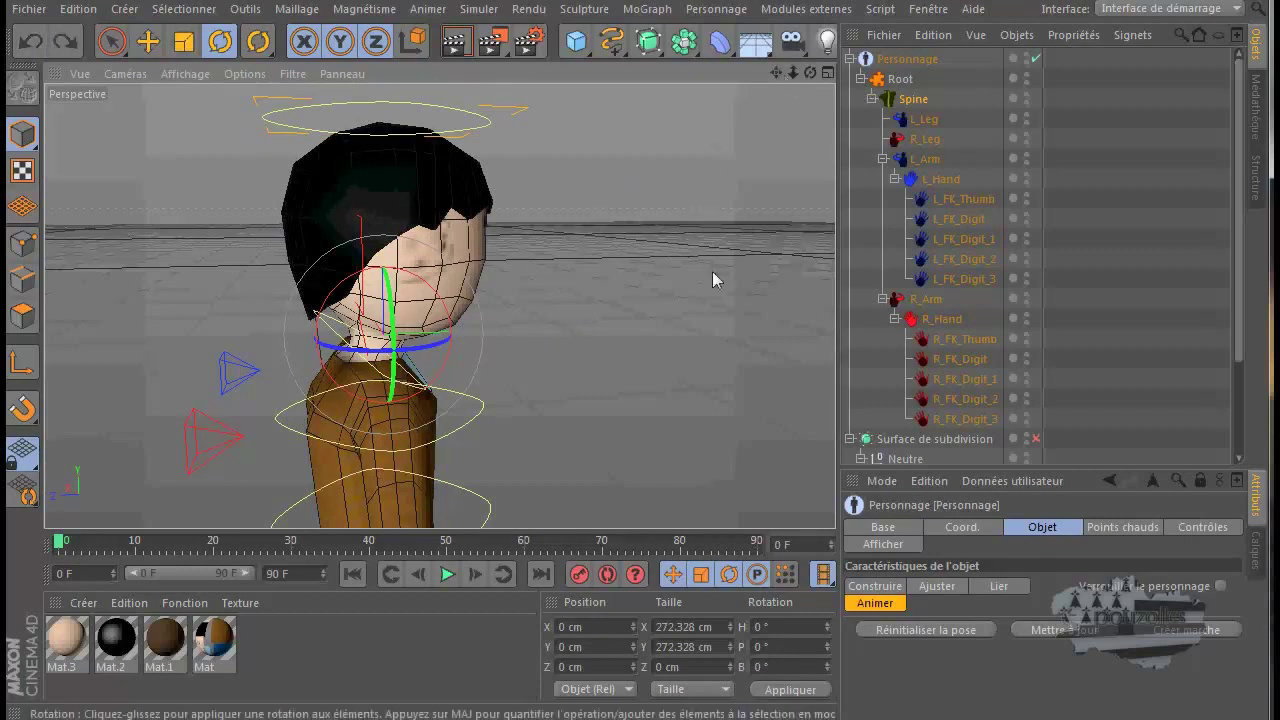
Select the man.1 mesh and open the Gestionnaire d'influences for it, closing the extra window behind it.
scroll(1009, 320, "down", 3)
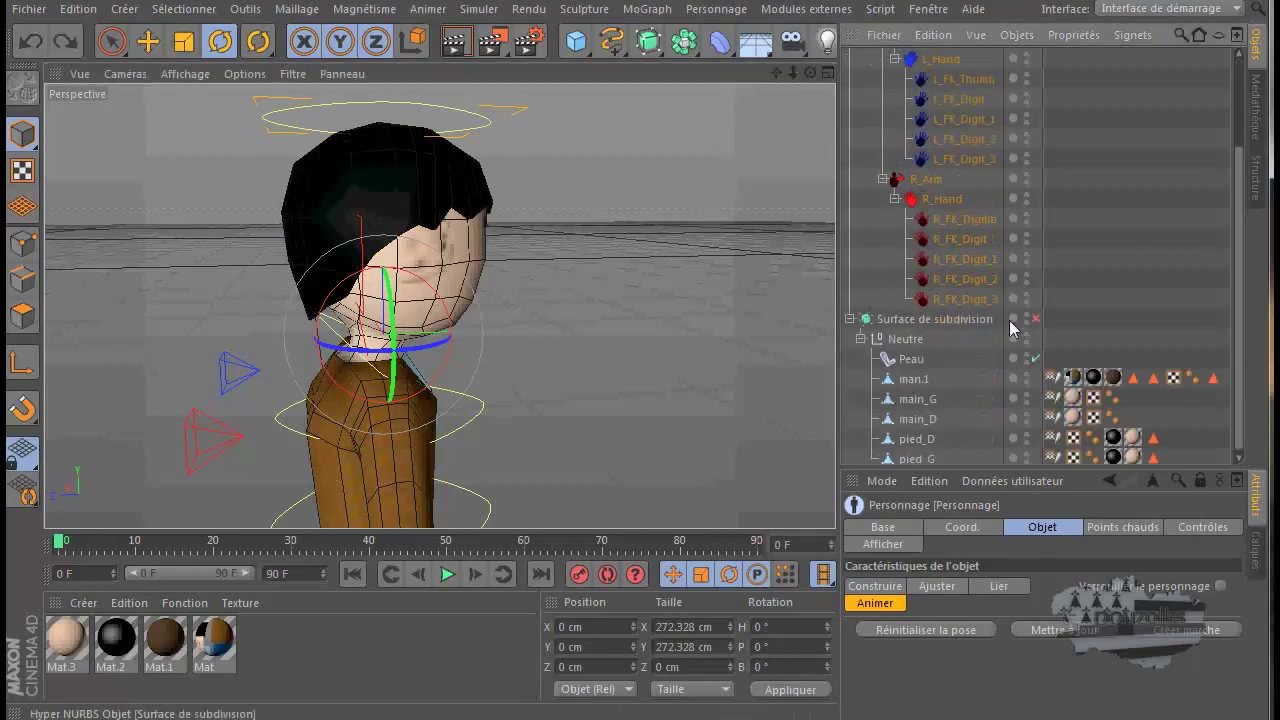
left_click(915, 377)
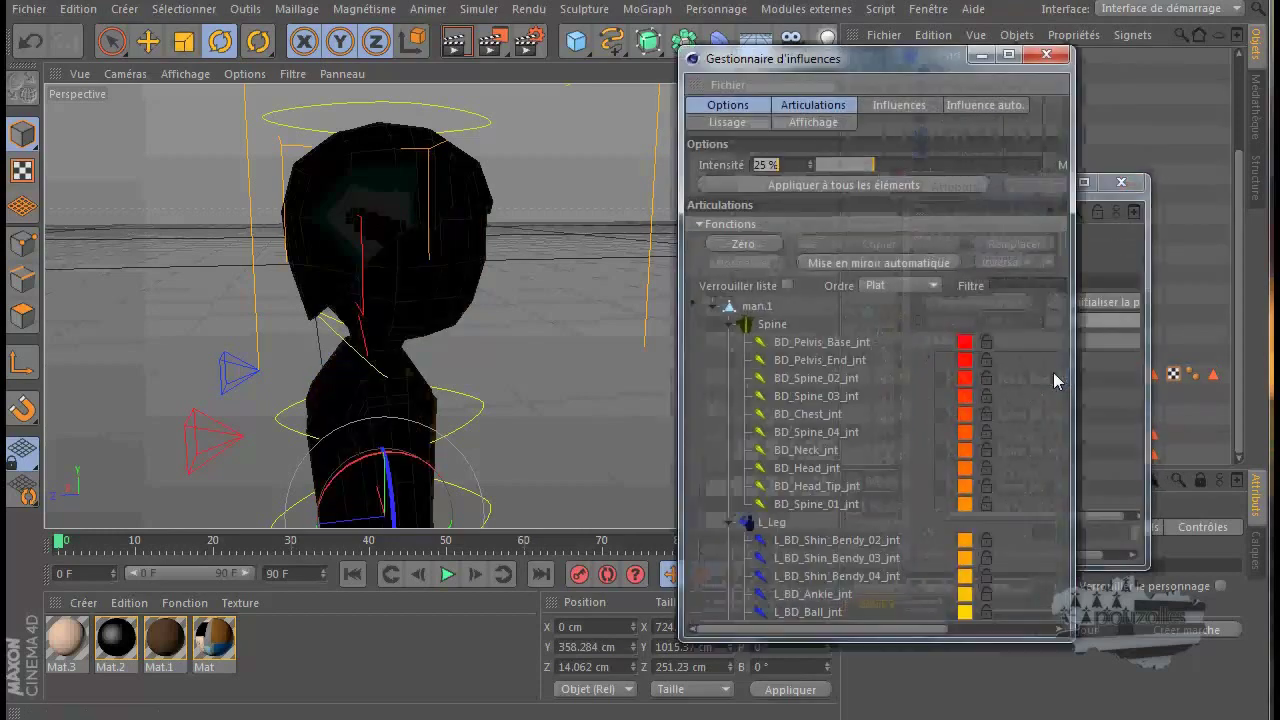
left_click(1121, 182)
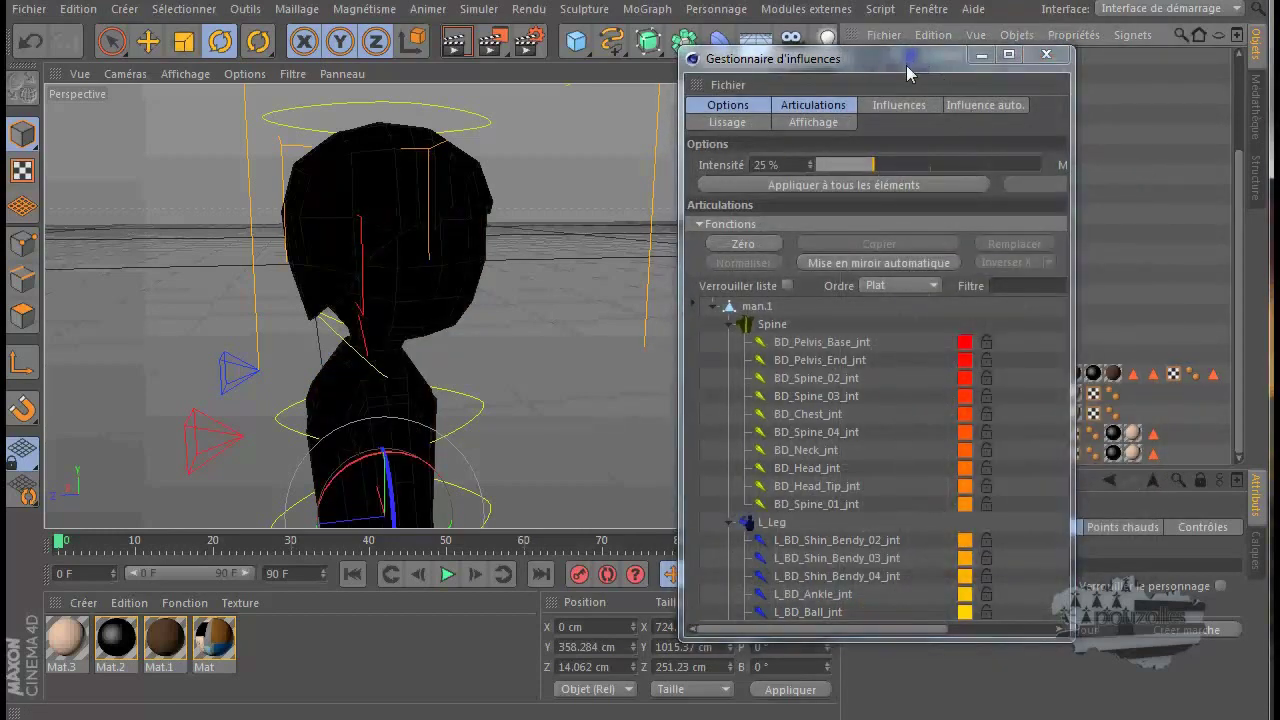
left_click_drag(907, 72, 998, 122)
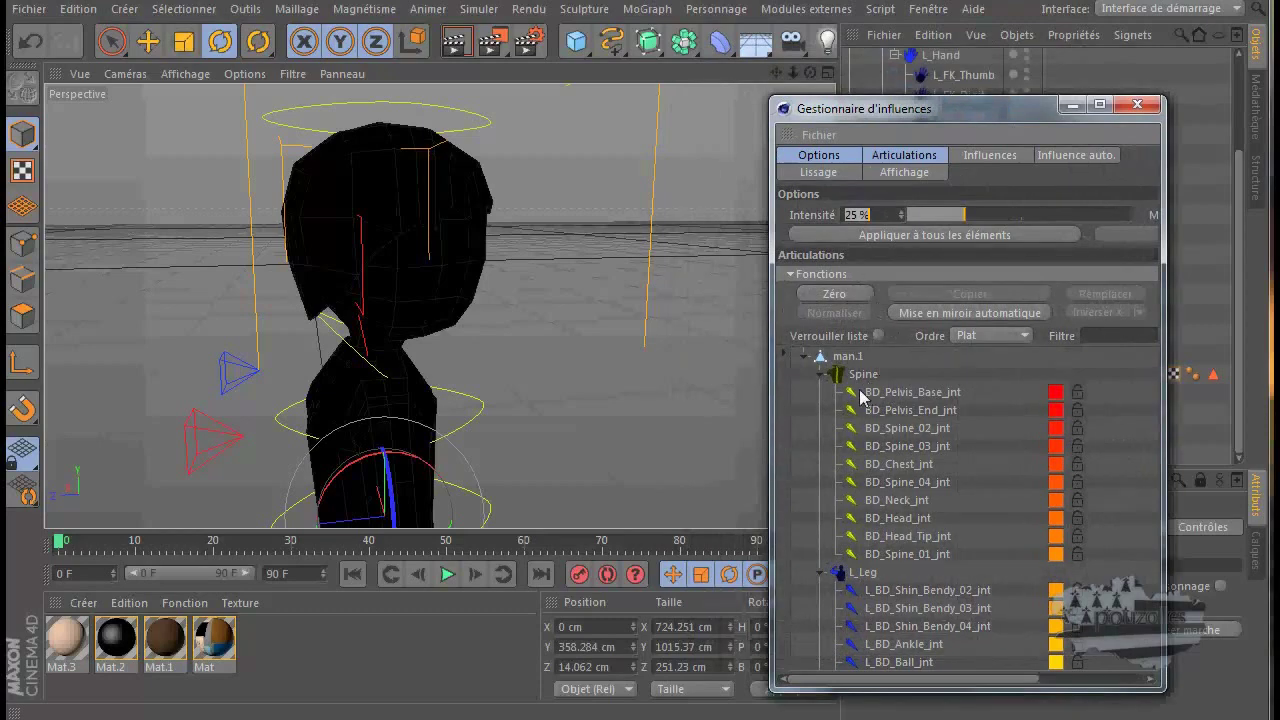
Check the influence areas of the Spine joints on man.1 and select BD_Head_jnt to display its weights on the mesh.
left_click(912, 393)
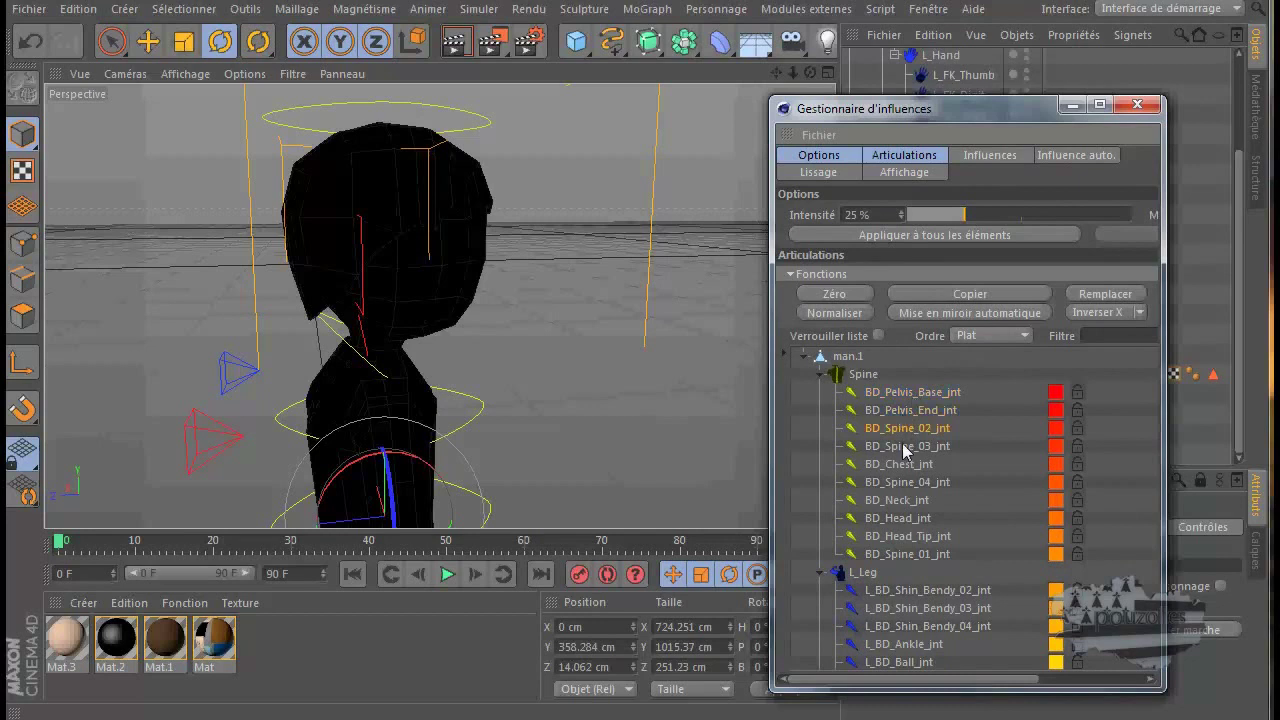
left_click(897, 556)
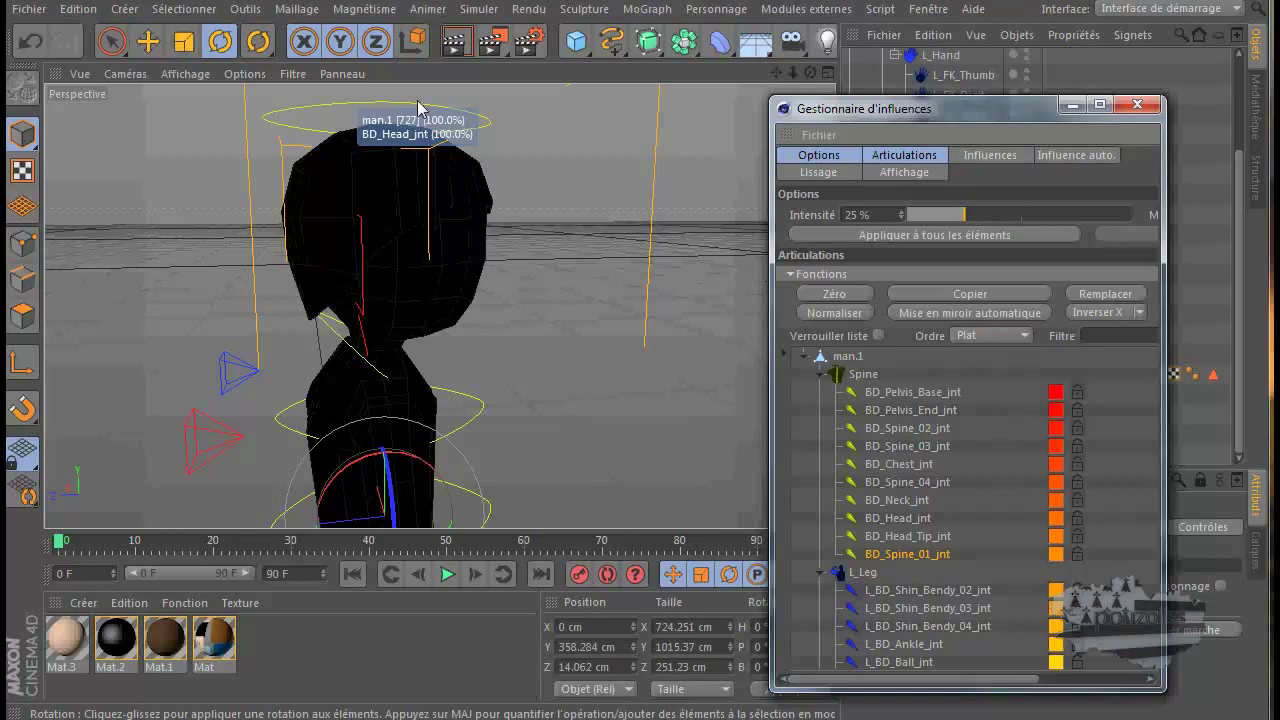
left_click(897, 519)
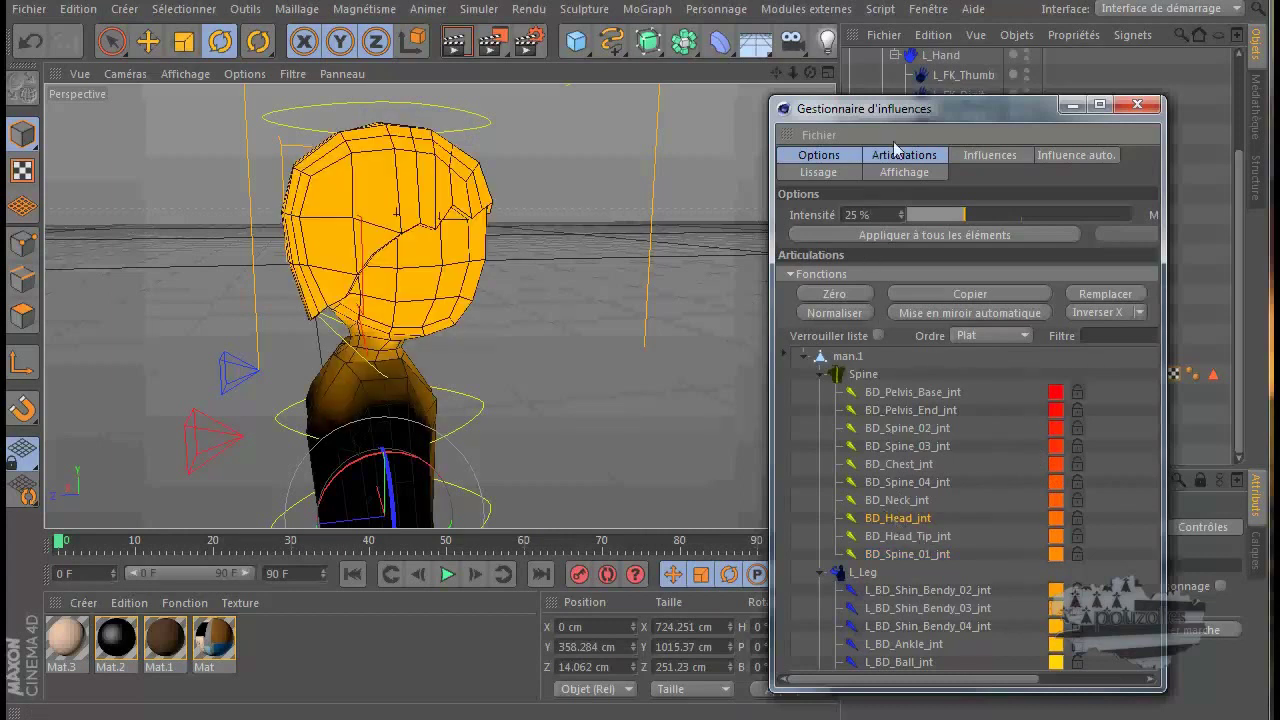
left_click_drag(912, 118, 986, 156)
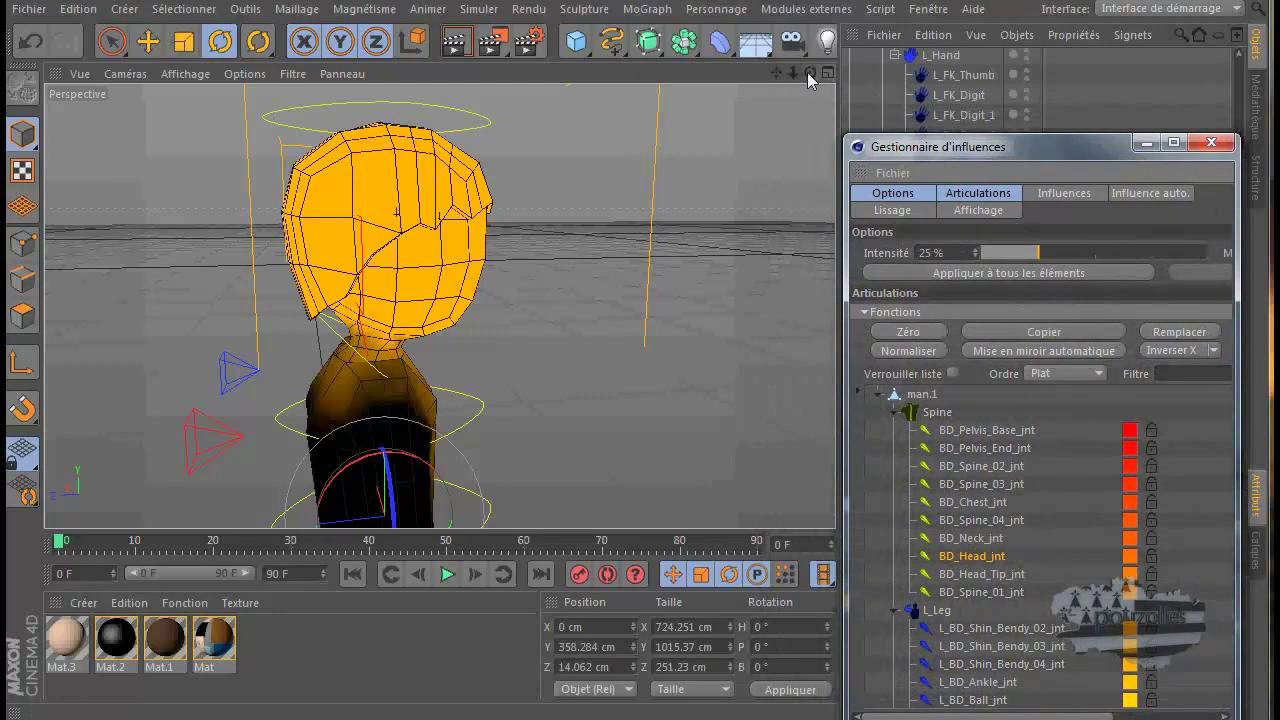
mouse_move(629, 446)
left_mouse_down("alt")
mouse_move(603, 446)
mouse_move(667, 443)
mouse_move(606, 433)
mouse_move(620, 449)
mouse_move(675, 442)
mouse_move(610, 447)
mouse_move(637, 448)
left_mouse_up("alt")
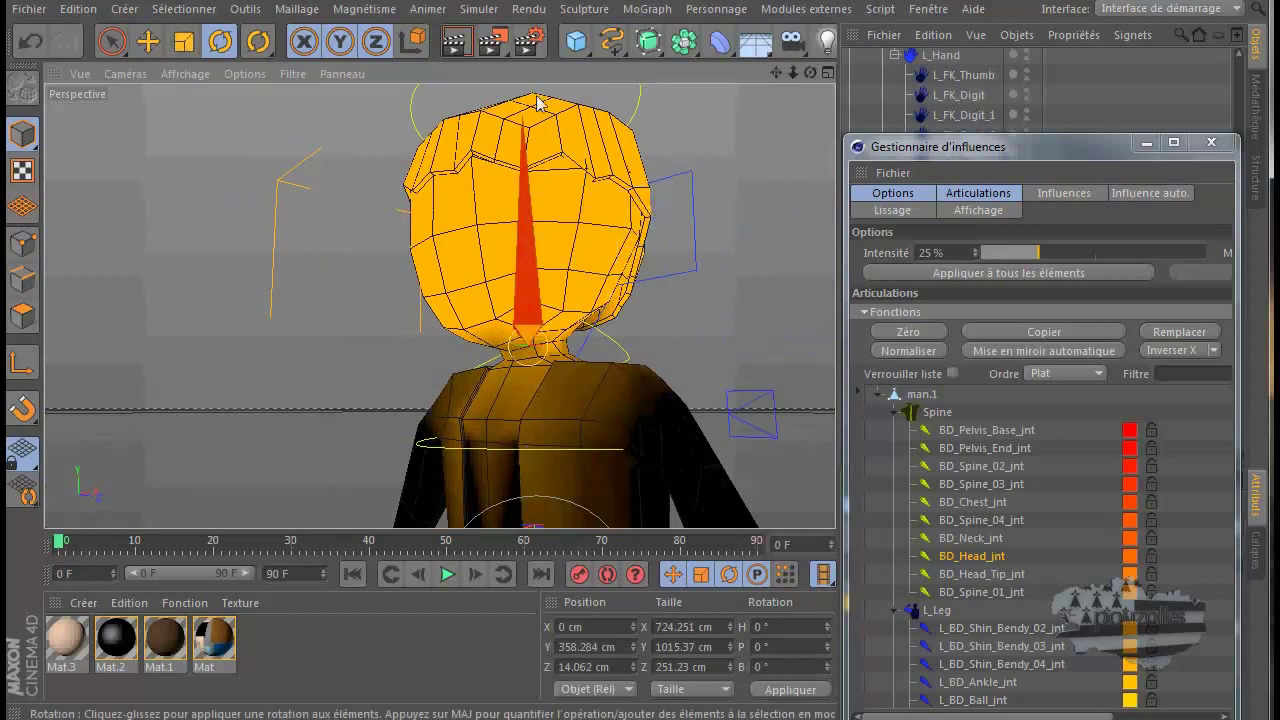
In polygon mode, use the Boucle selection tool to select the polygon loop around the character's neck.
left_click(20, 318)
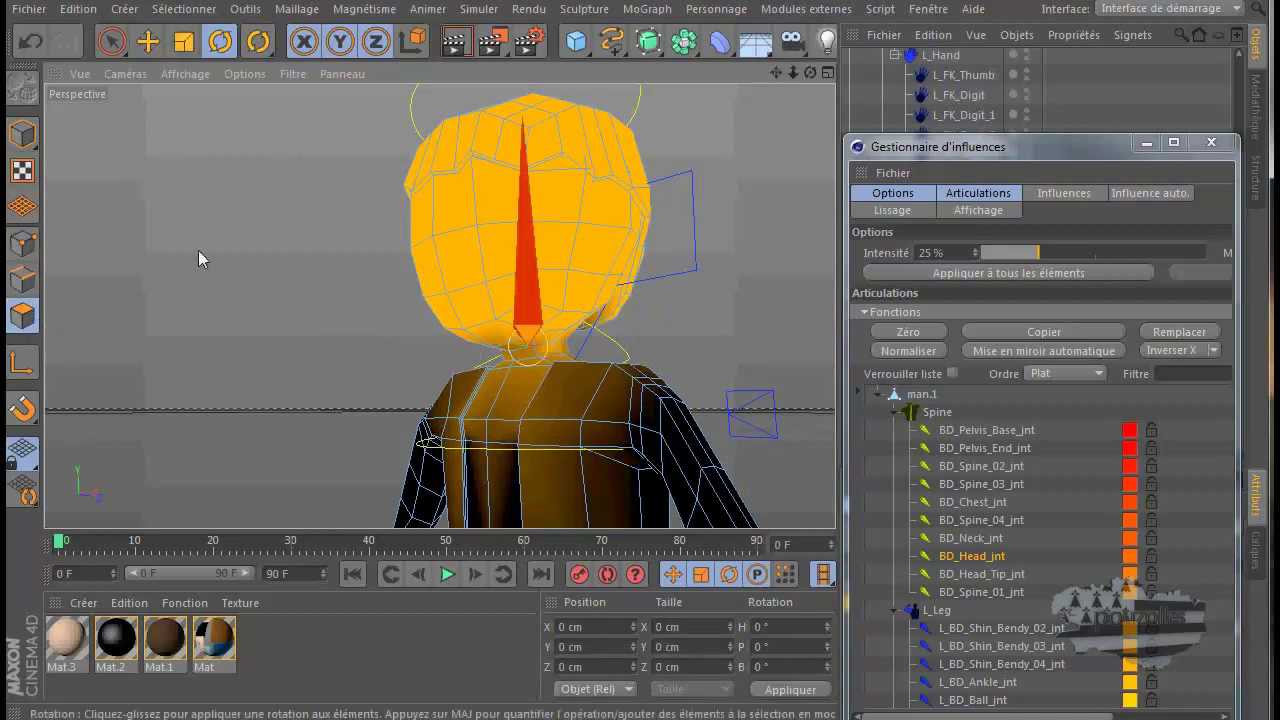
right_click(236, 213)
left_click(365, 303)
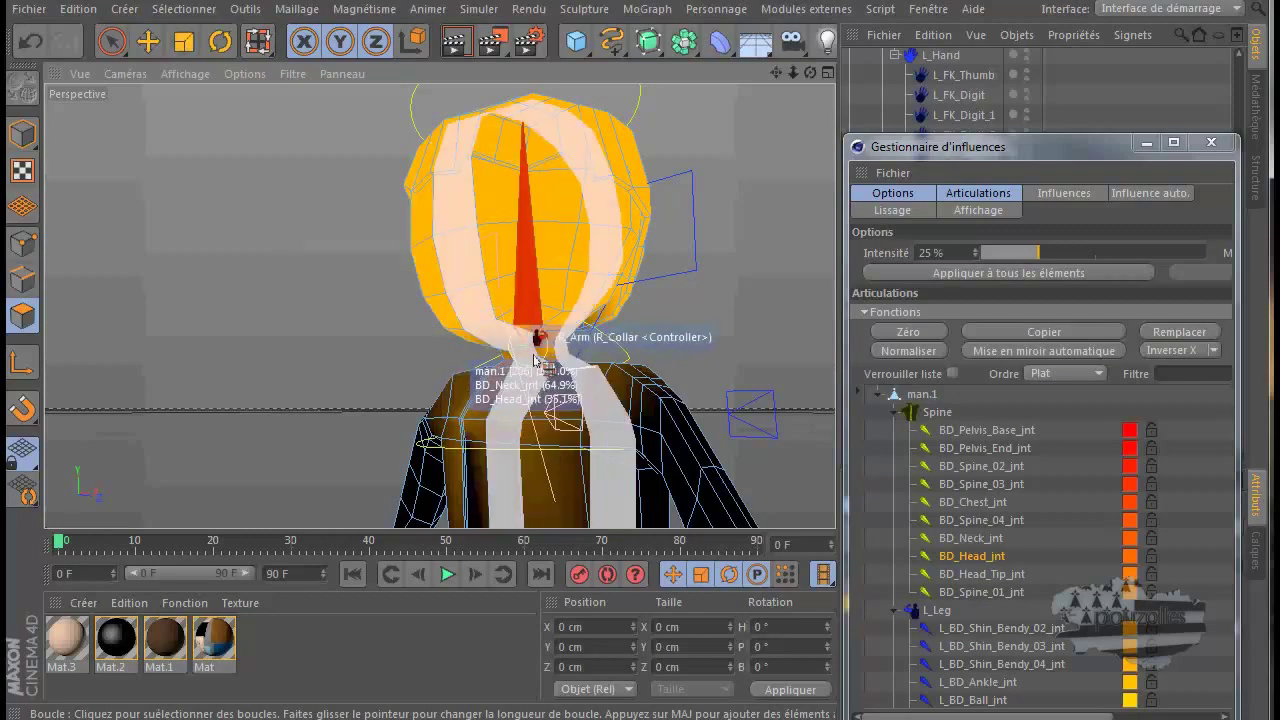
scroll(543, 360, "up", 2)
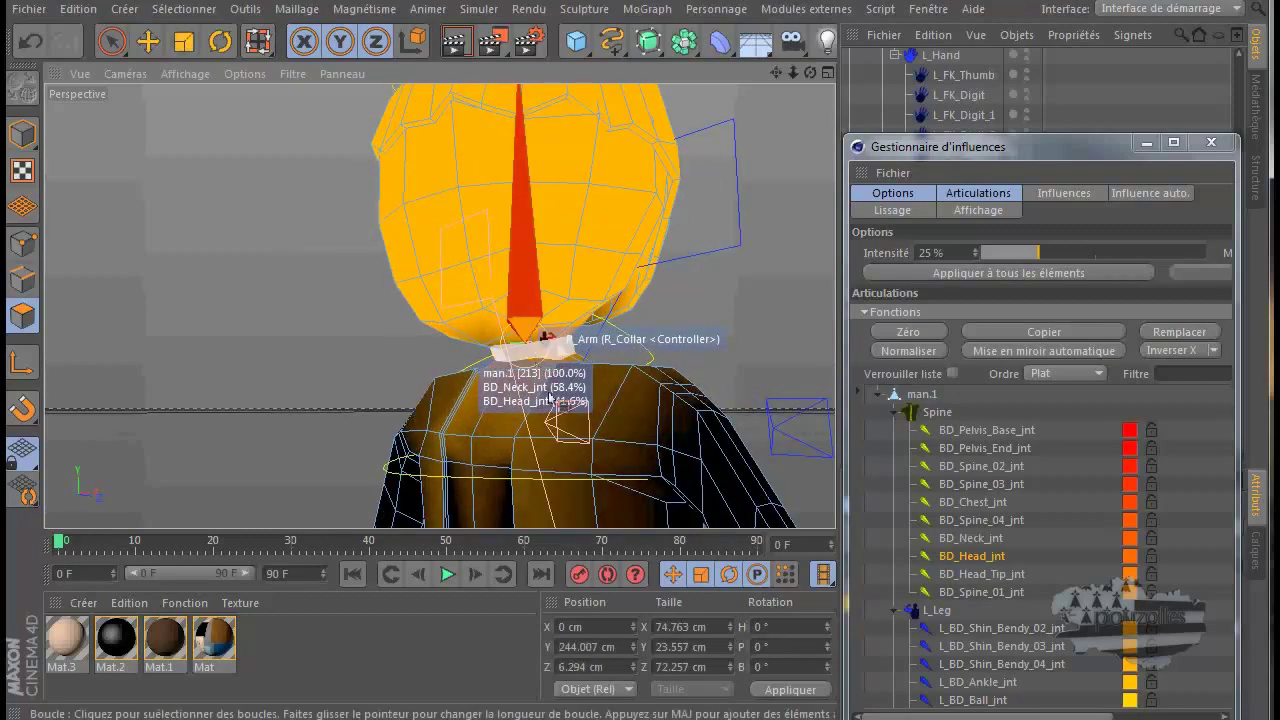
scroll(565, 388, "up", 1)
scroll(565, 388, "up", 2)
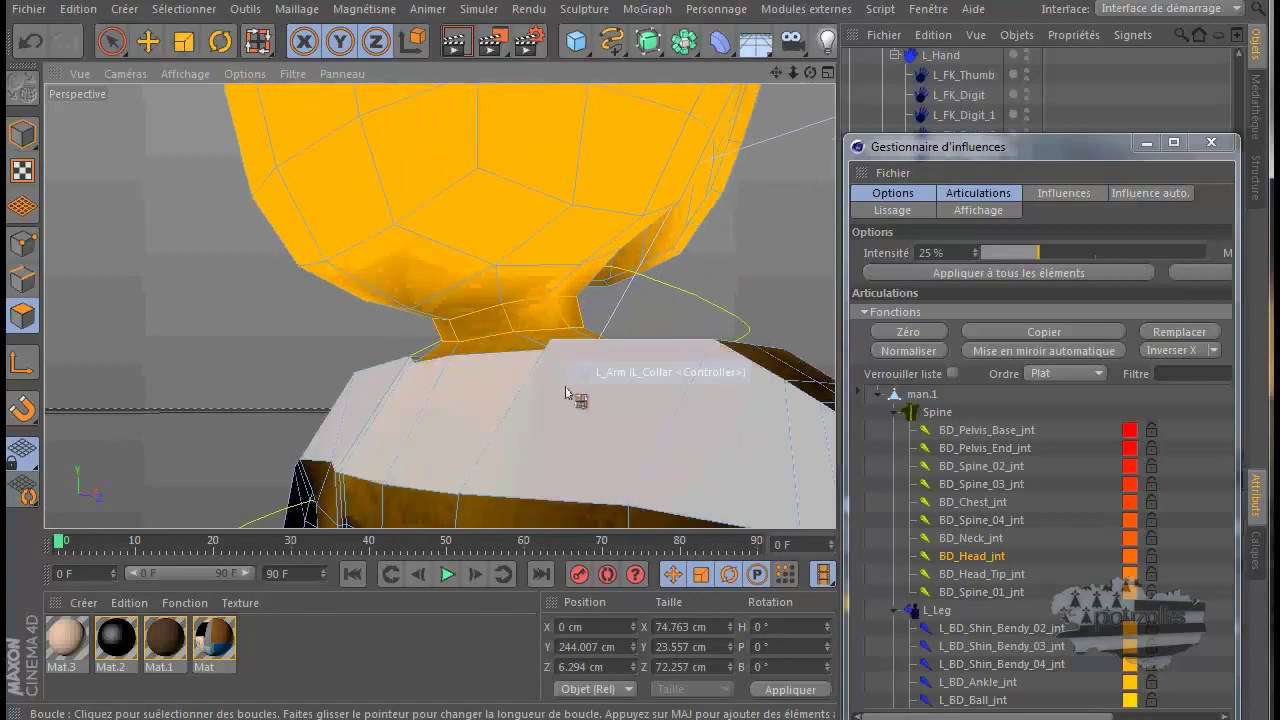
scroll(1099, 89, "up", 5)
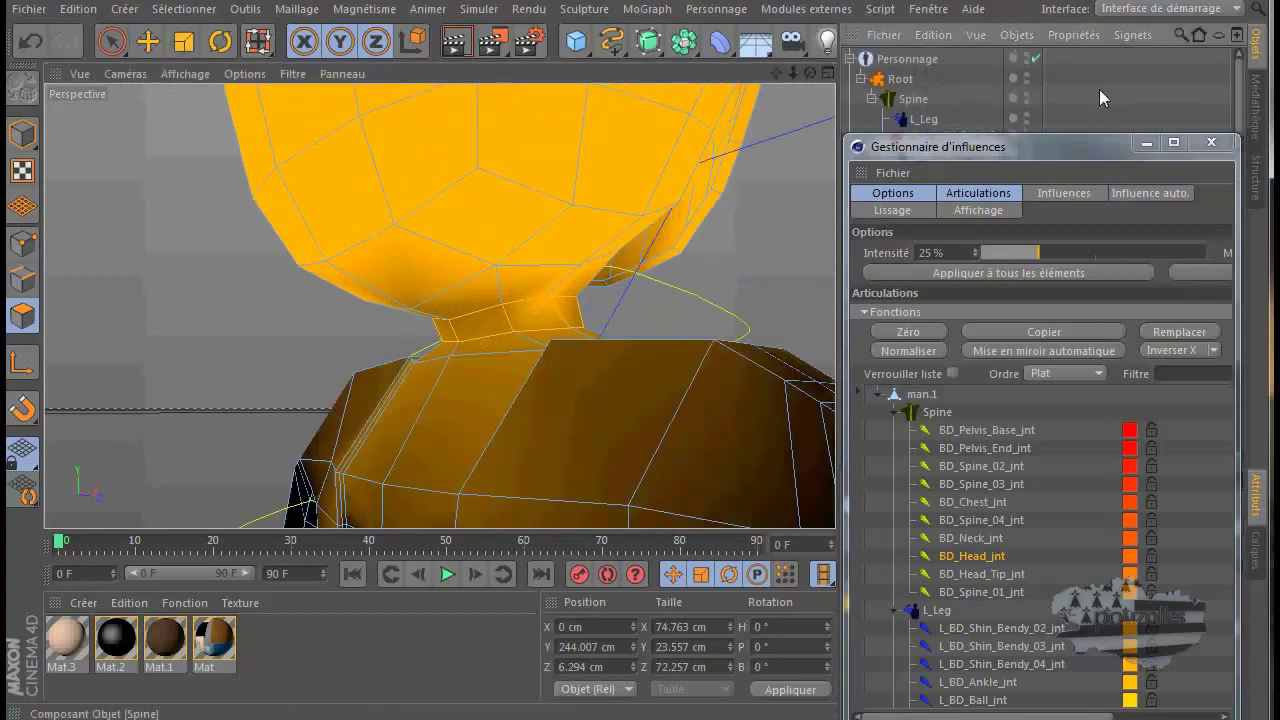
Disable the Personnage object and add the polygon loops at the neck base, shoulders and upper chest to the selection.
left_click(1037, 58)
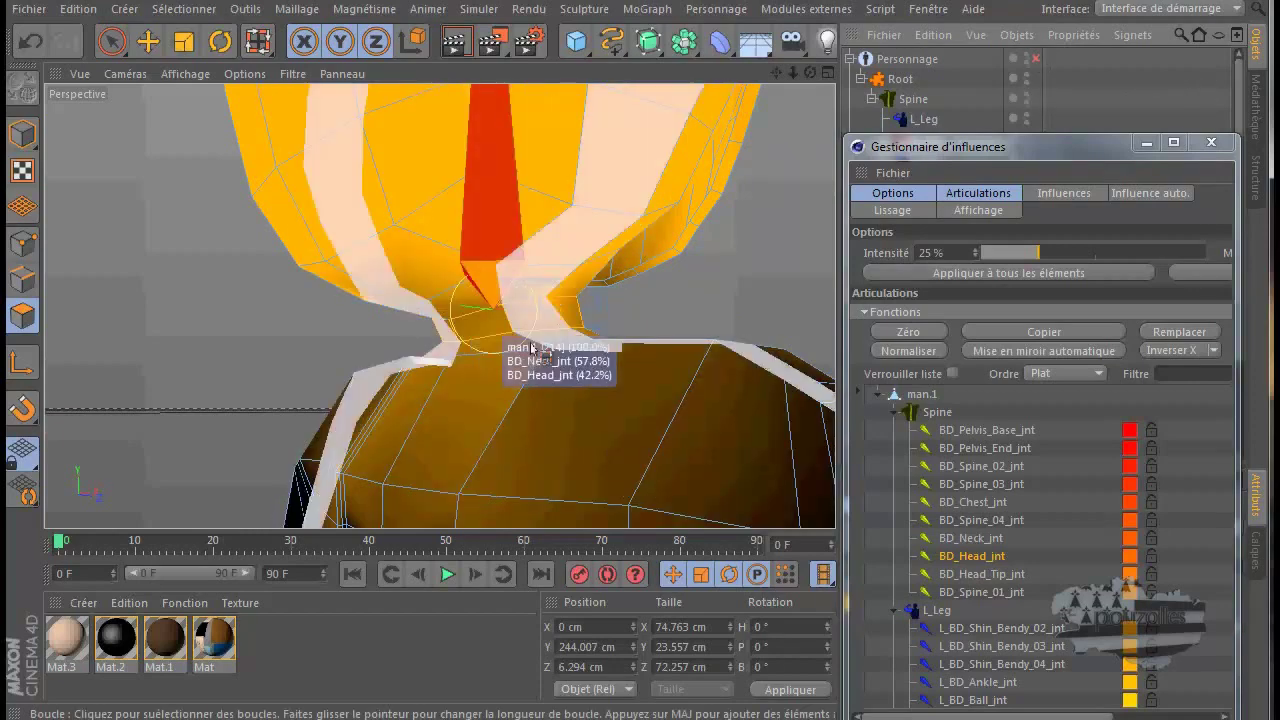
left_click(1037, 58)
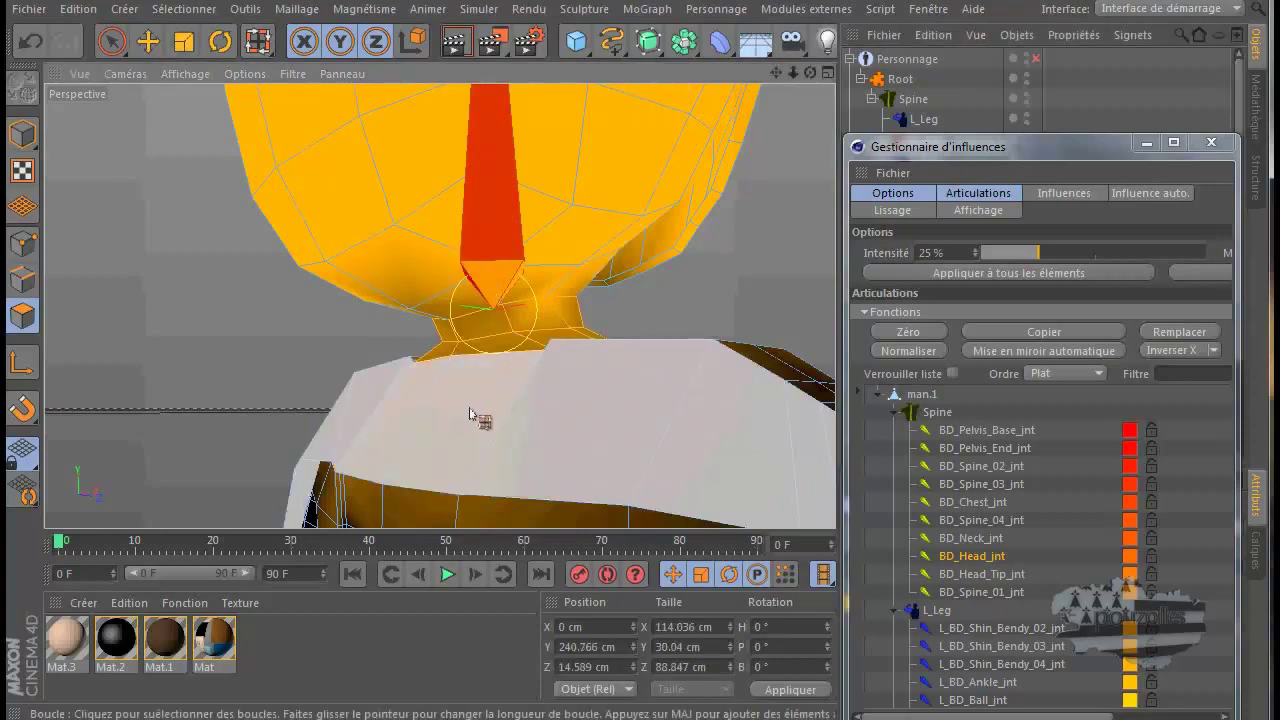
left_click(471, 413)
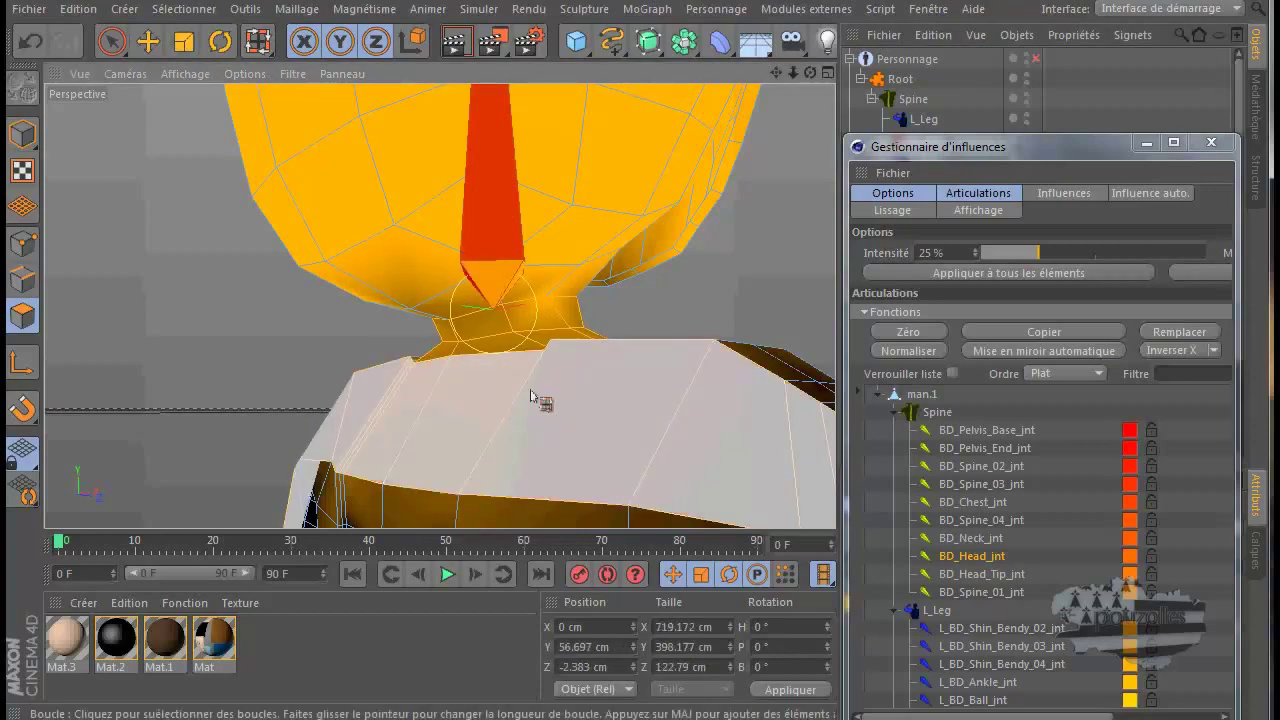
scroll(536, 395, "down", 5)
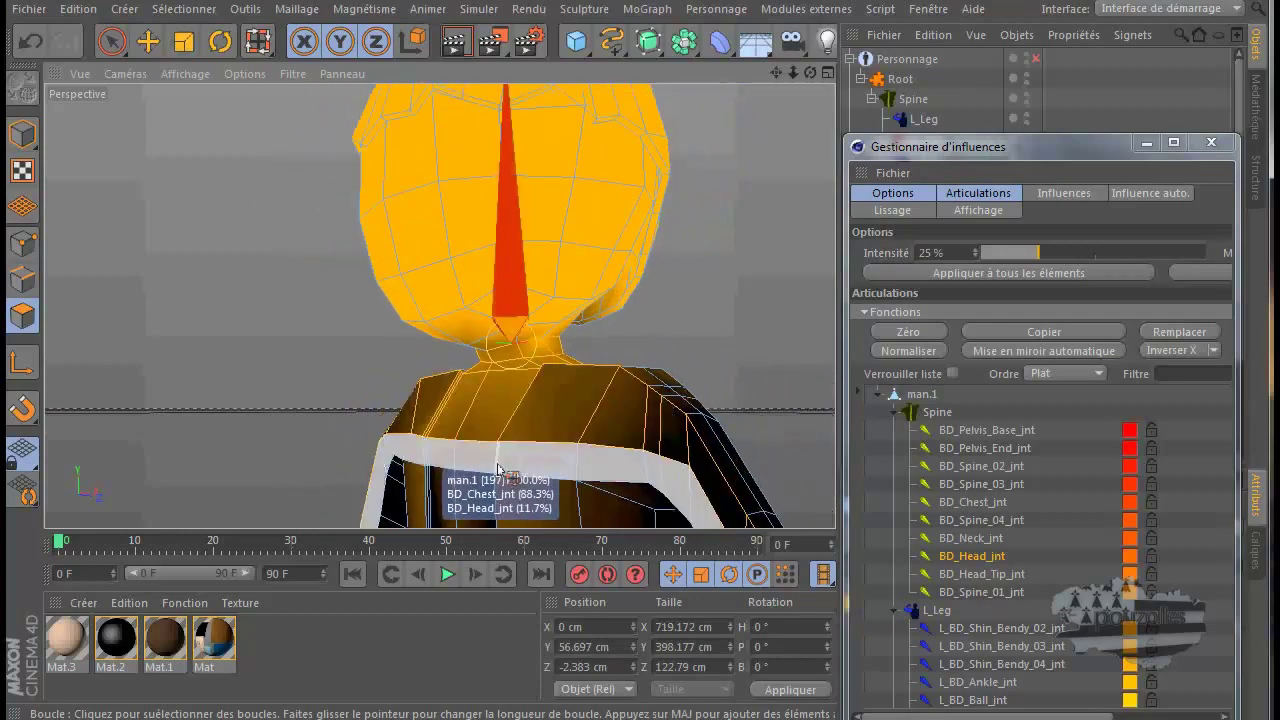
left_click(498, 460, "shift")
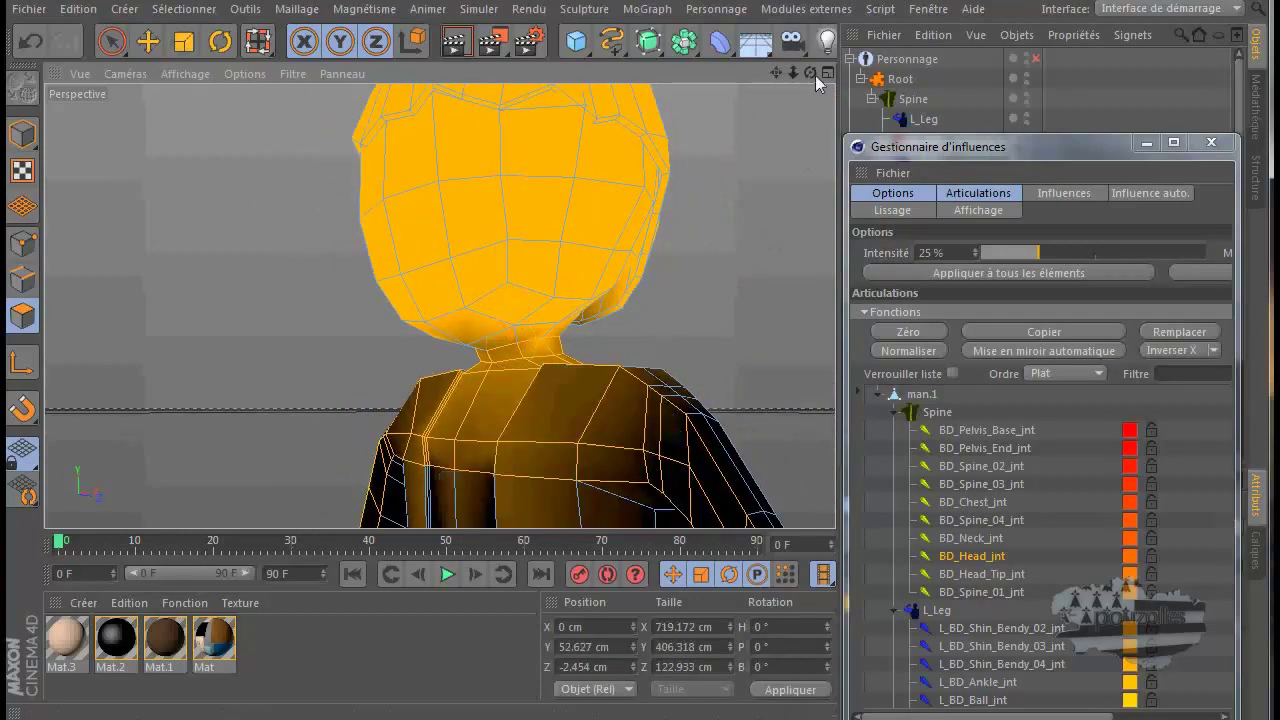
Add the missing polygon loops on the back of the jacket to the selection and reposition the Gestionnaire d'influences window.
mouse_move(814, 74)
left_mouse_down()
mouse_move(637, 450)
mouse_move(576, 455)
mouse_move(623, 444)
mouse_move(611, 458)
left_mouse_up()
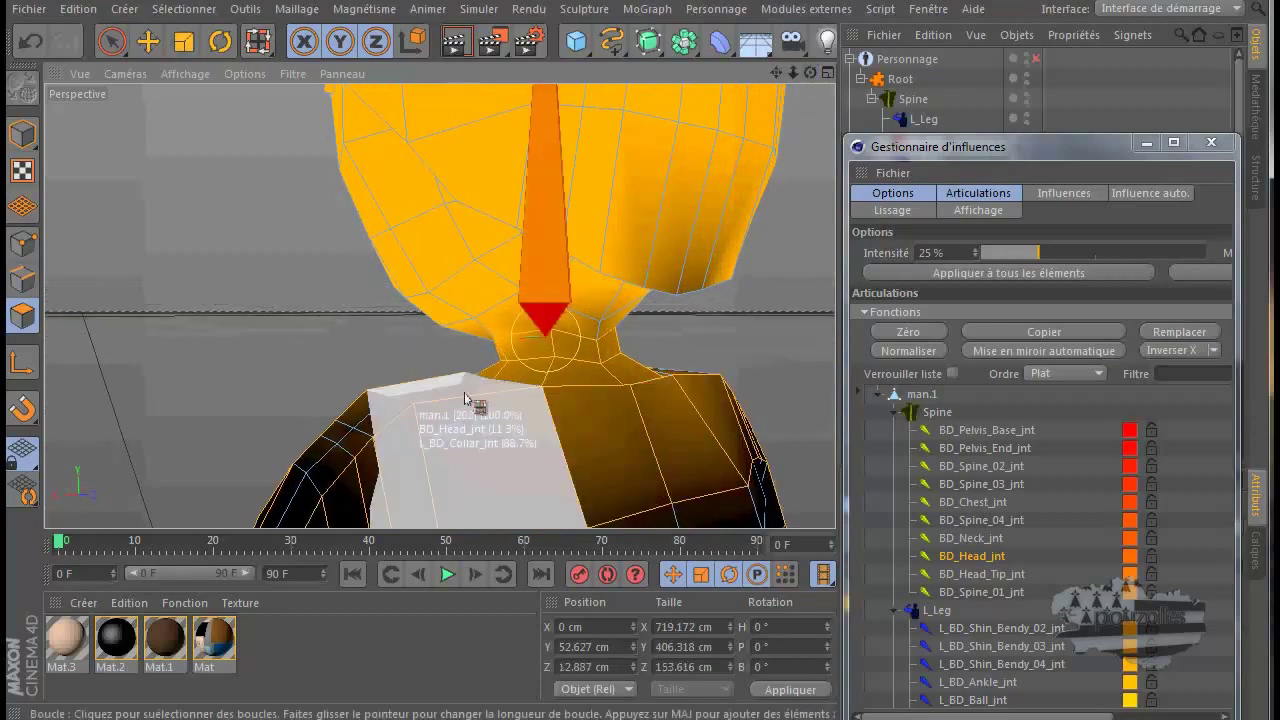
left_click(630, 443, "shift")
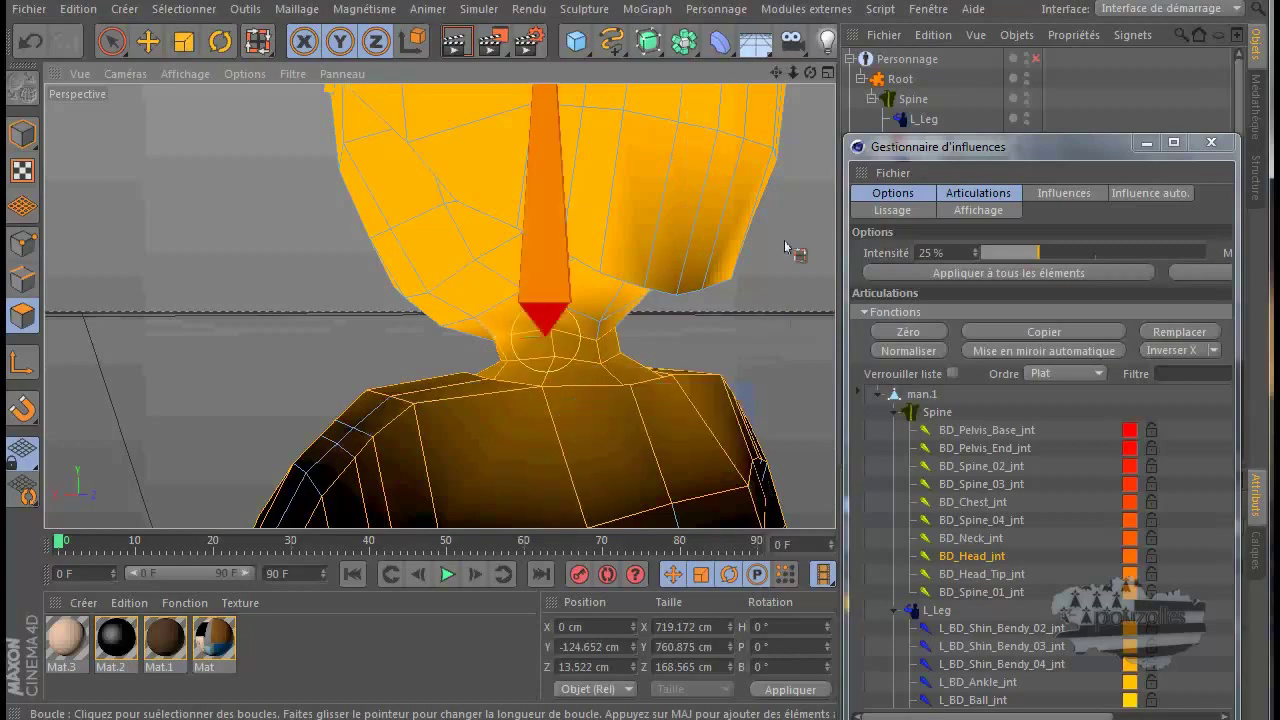
left_click_drag(810, 73, 636, 446)
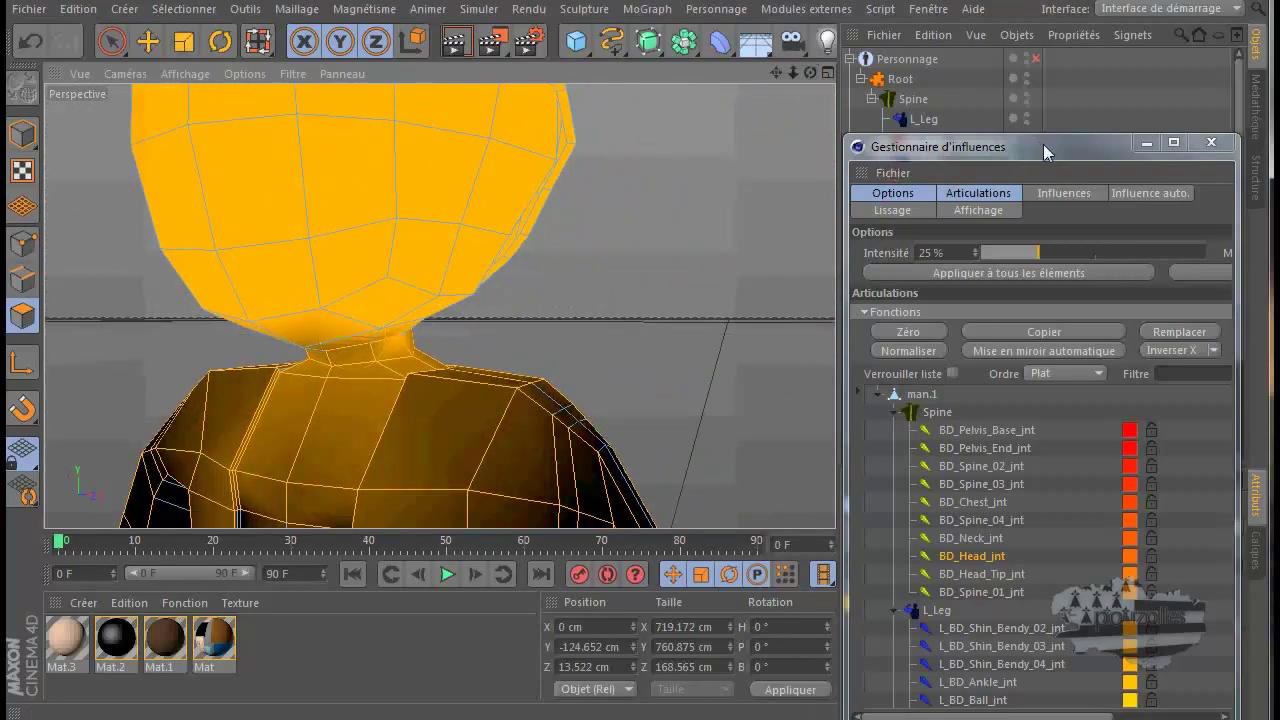
left_click_drag(1045, 150, 1001, 115)
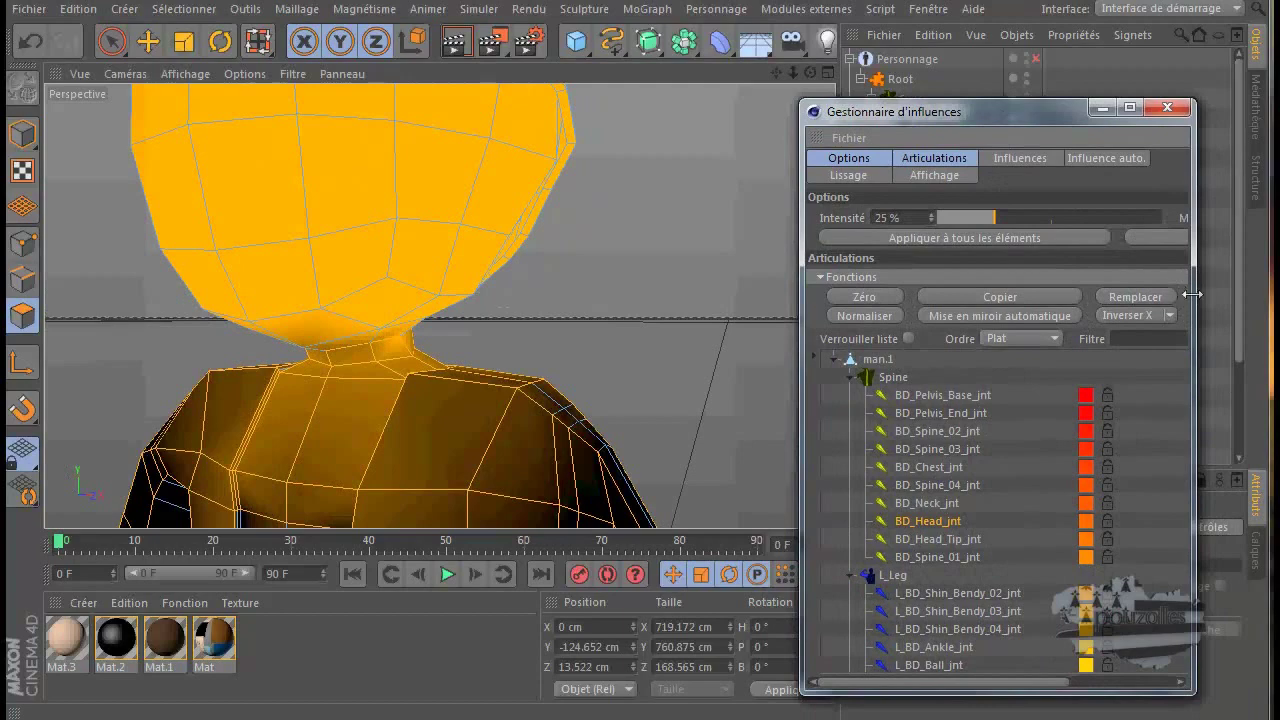
Erase BD_Head_jnt's weights from the selected neck and torso polygons, using Effacer mode at 100 % intensity.
left_click_drag(1192, 294, 1255, 296)
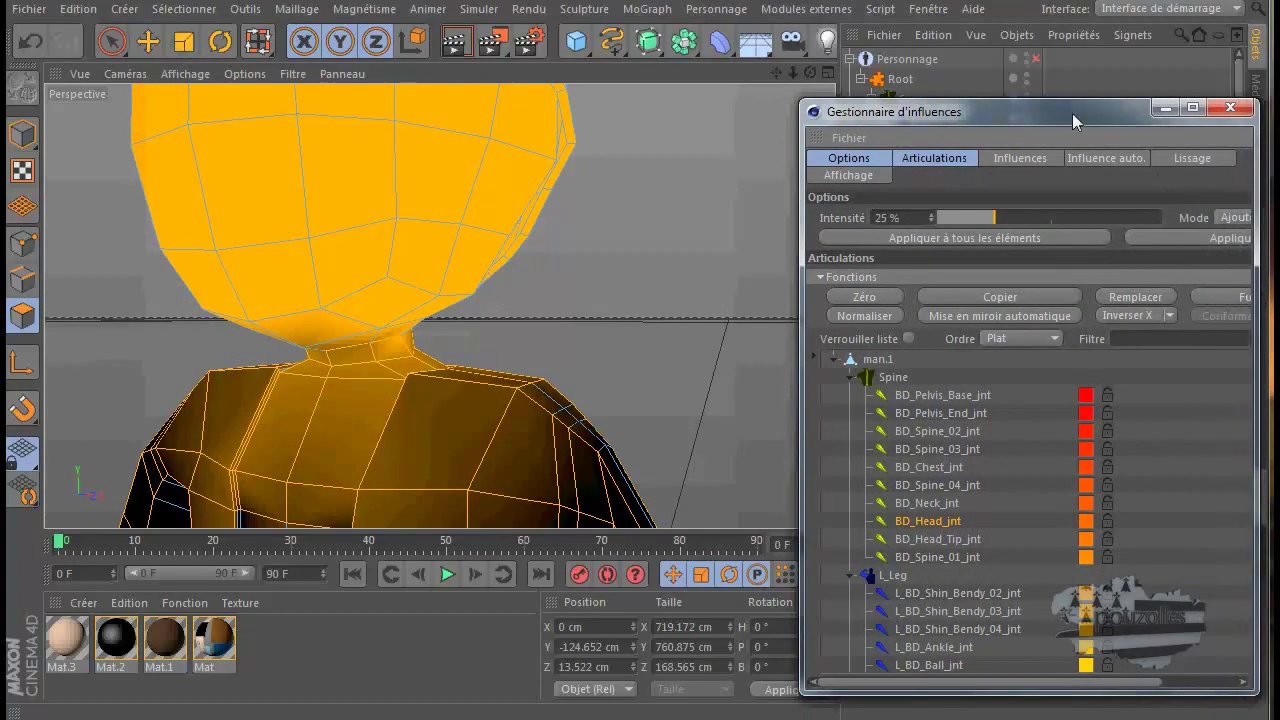
left_click_drag(1074, 121, 1004, 124)
left_click_drag(1186, 287, 1233, 291)
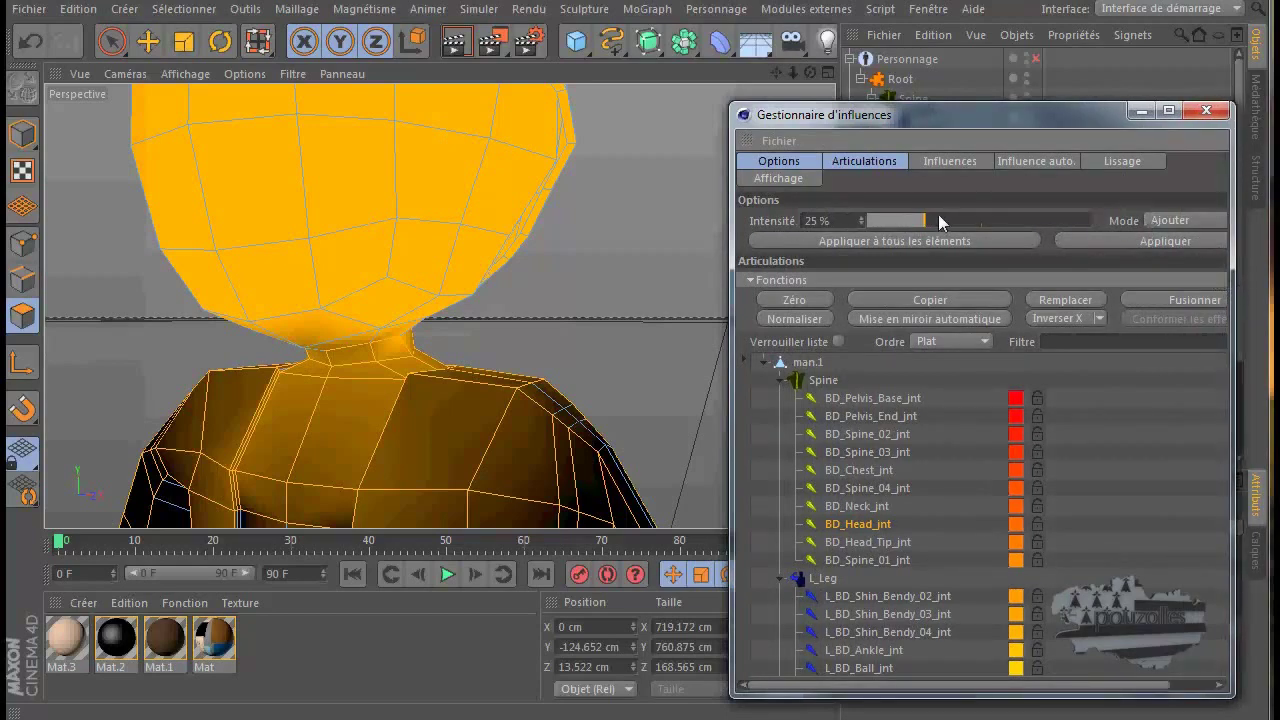
left_click(1179, 221)
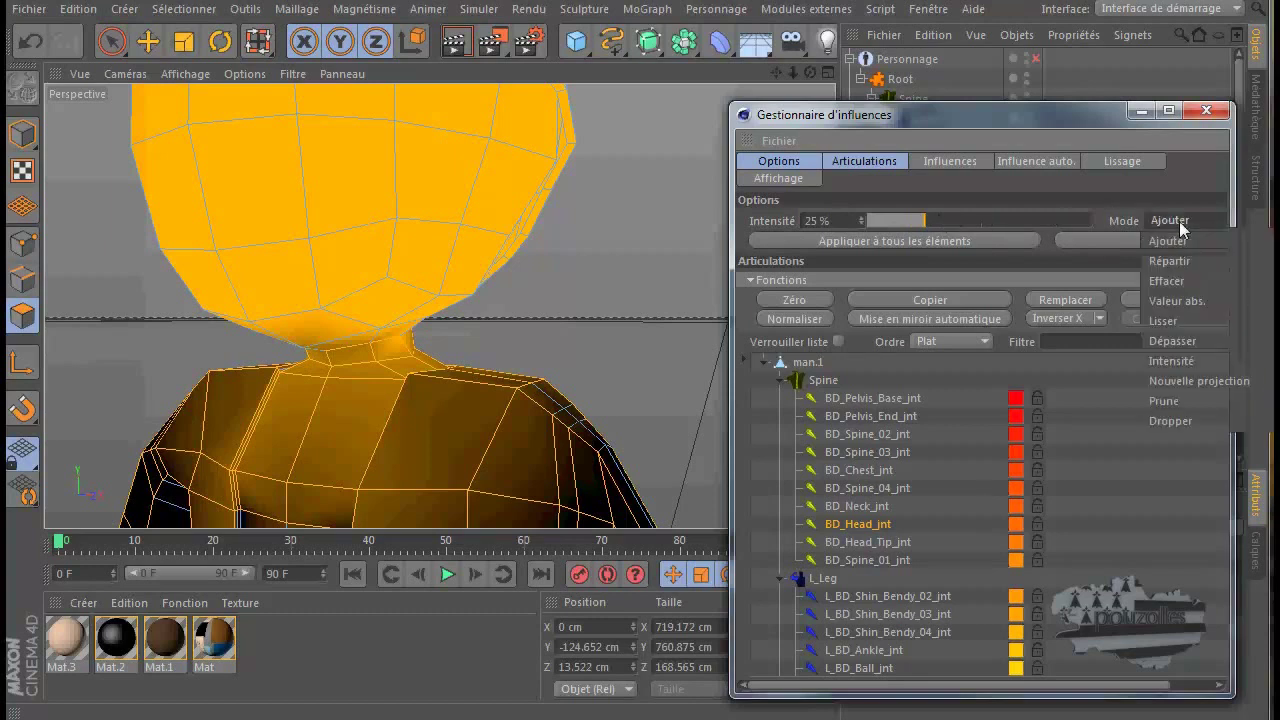
left_click(1183, 281)
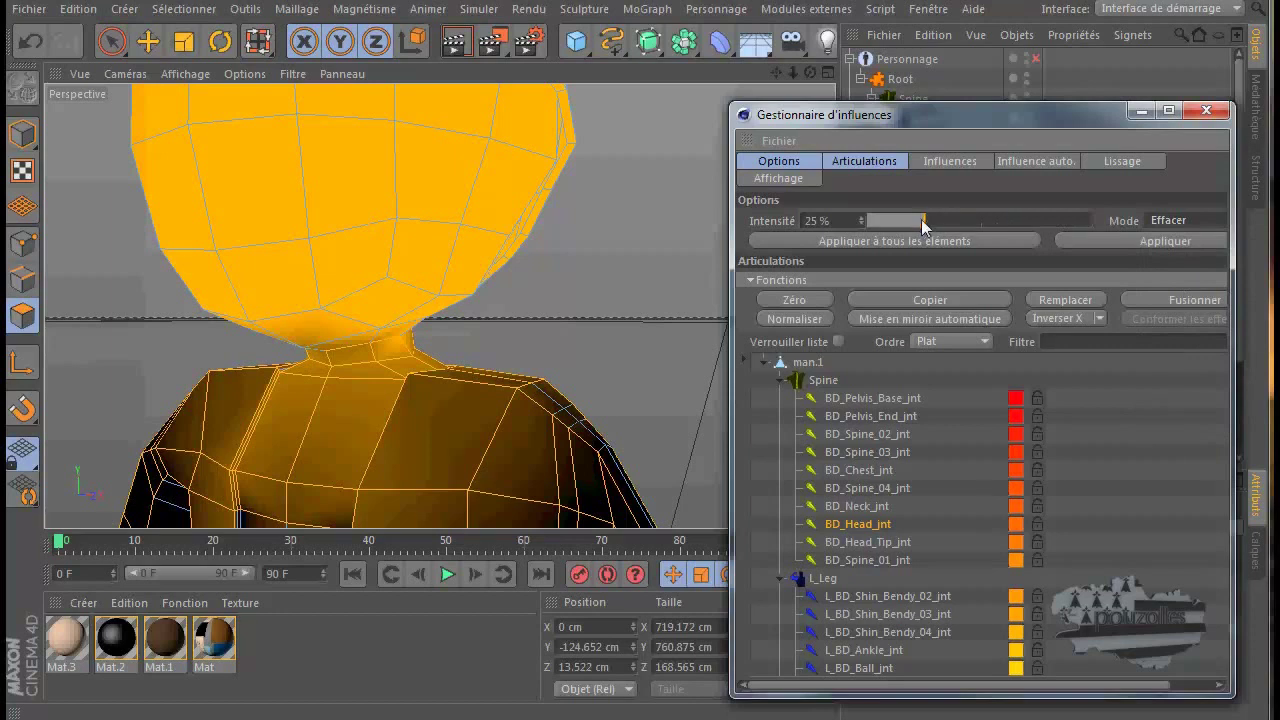
left_click_drag(923, 220, 1089, 224)
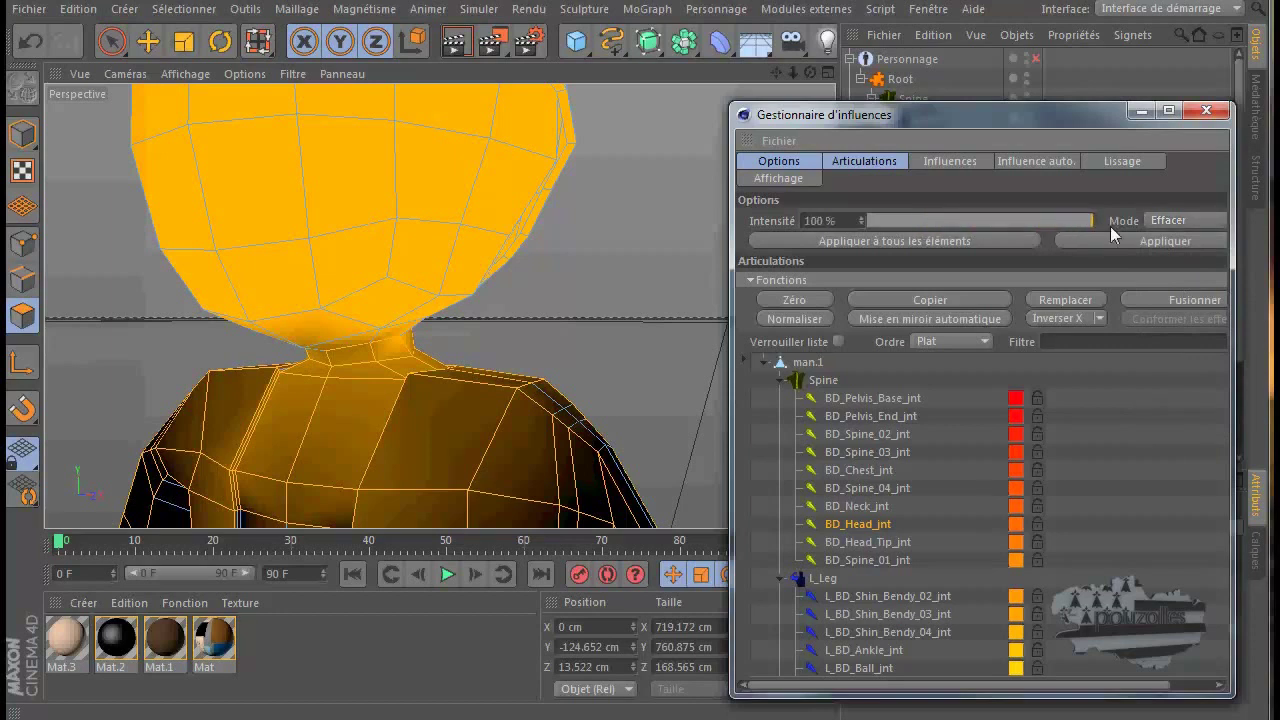
left_click(1171, 240)
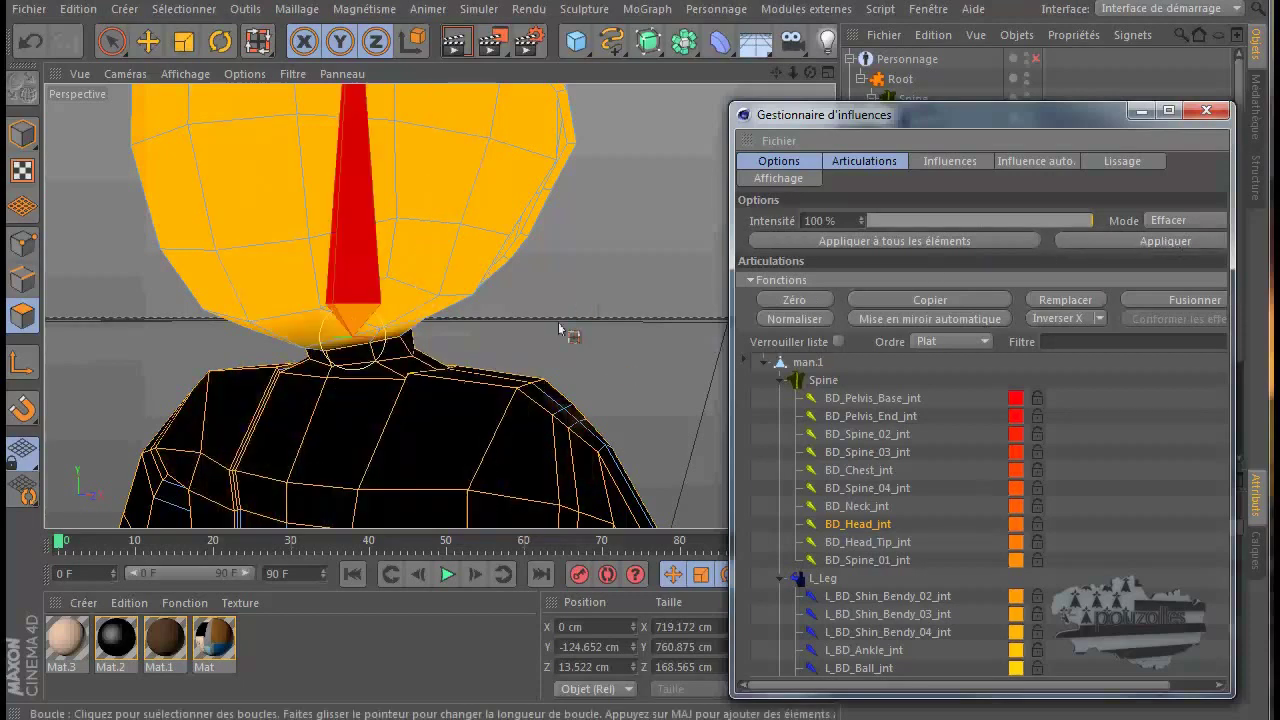
Inspect the neck area up close and deselect the polygons with the Move tool.
scroll(433, 380, "up", 6)
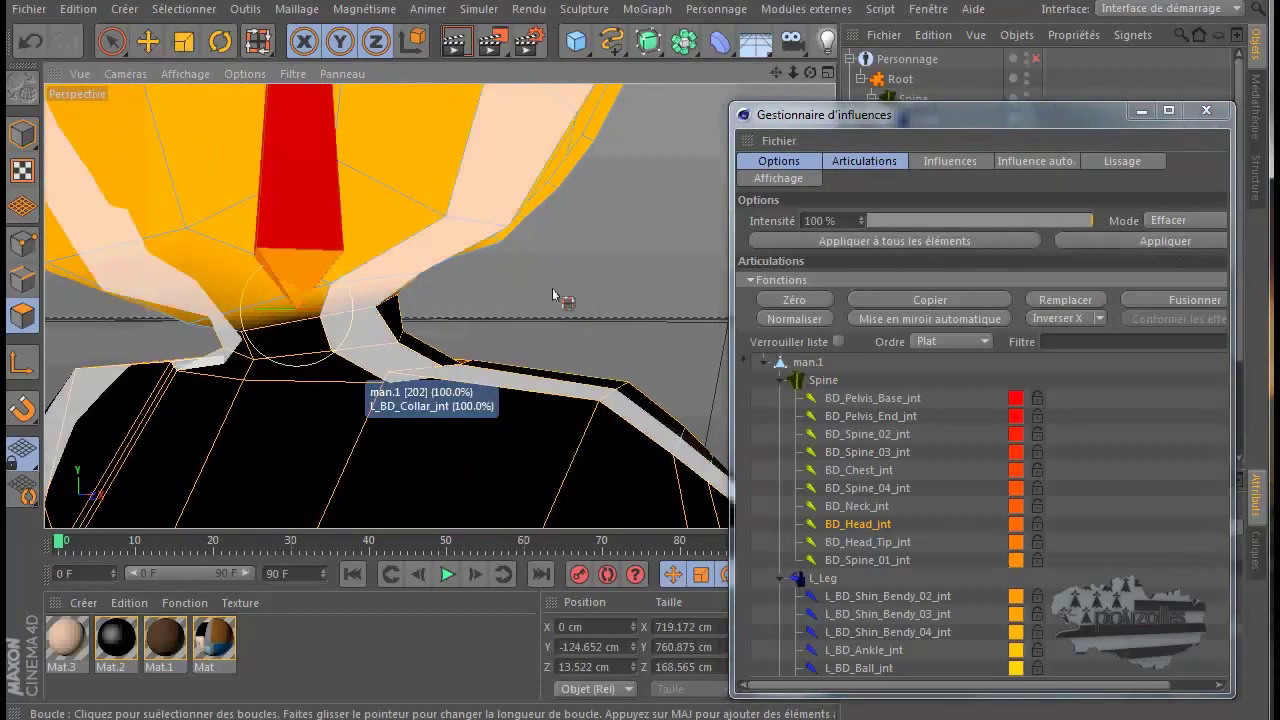
left_click_drag(809, 72, 90, 321)
left_click(148, 40)
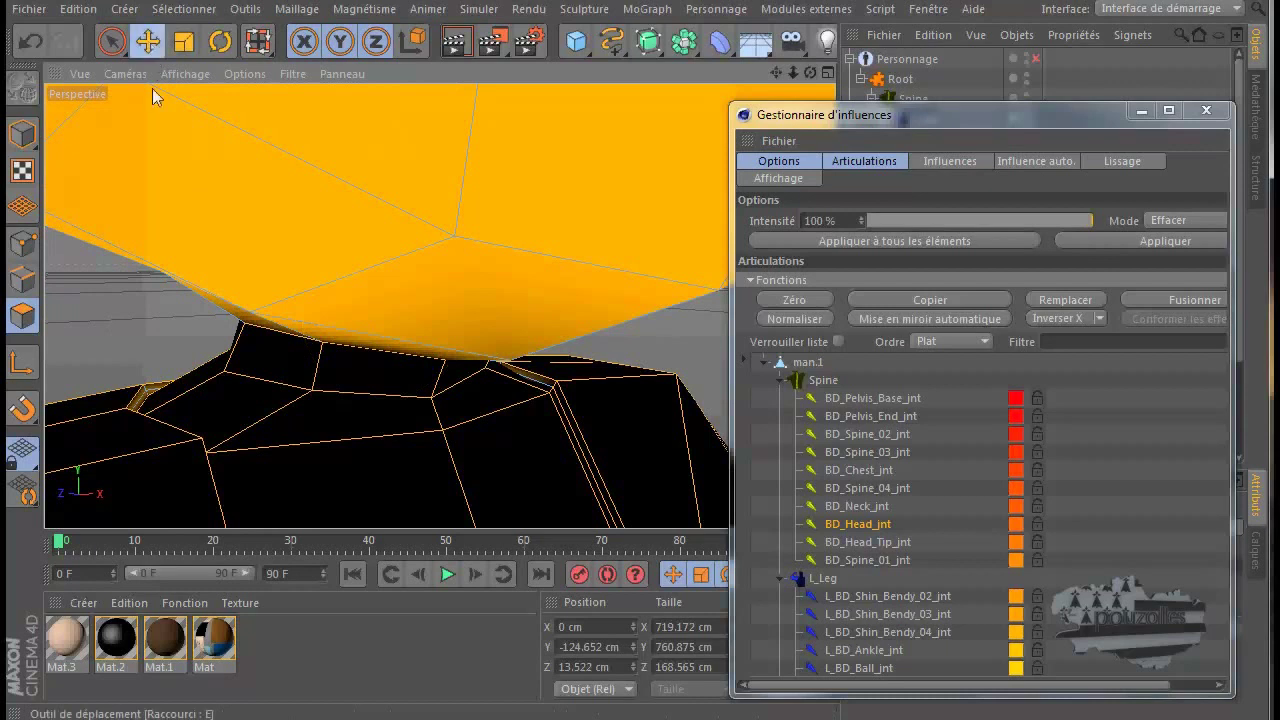
left_click(124, 354)
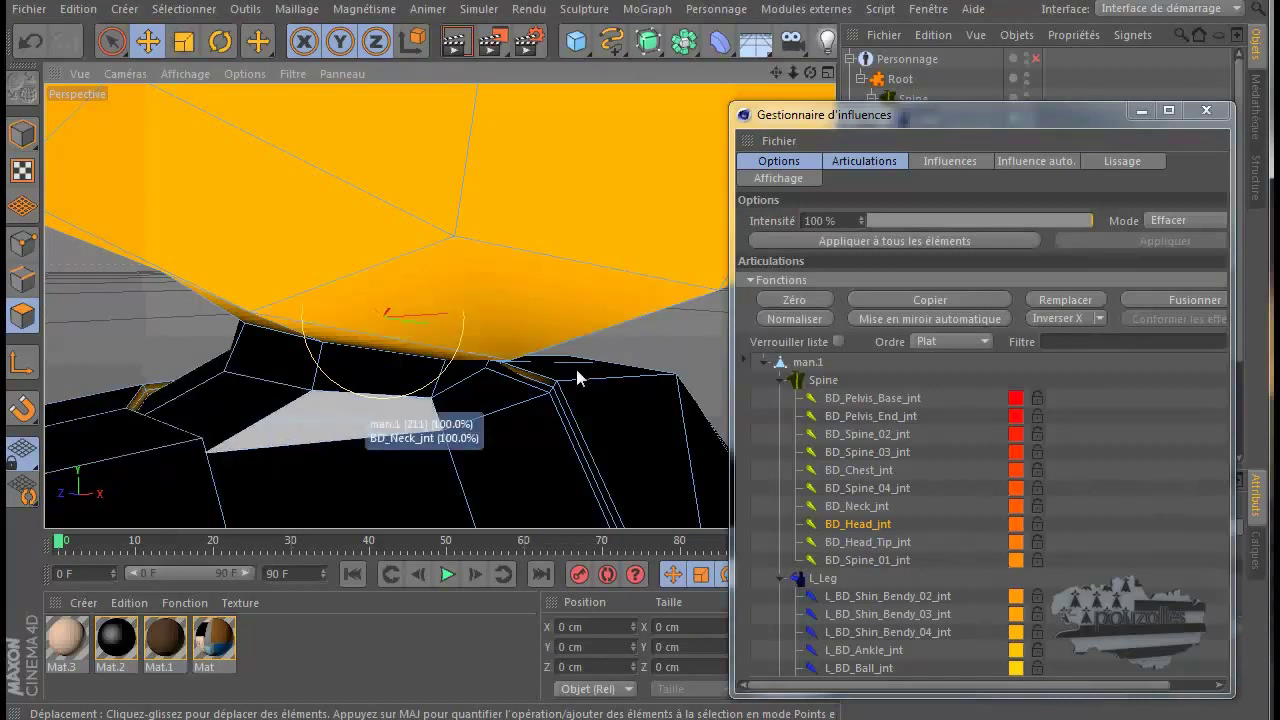
Activate the Outil Influence, clear the Gestionnaire d'influences out of the way and set the brush Rayon to 16.
left_click(735, 12)
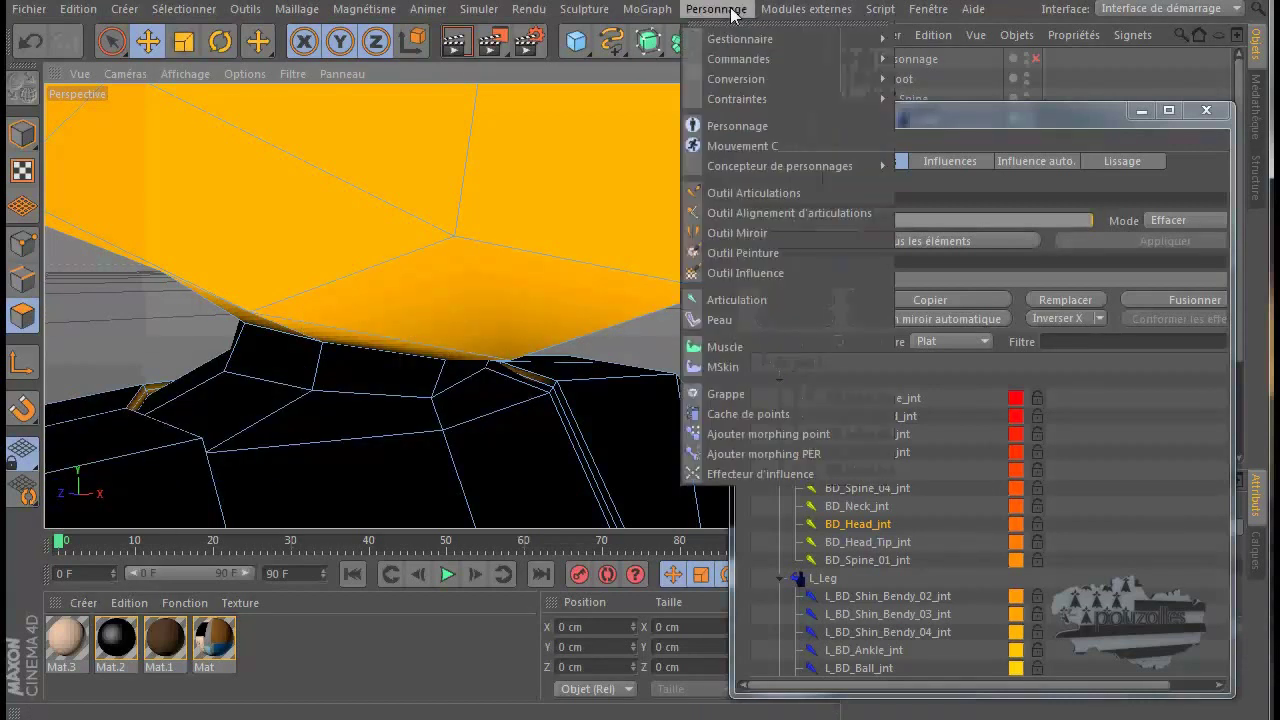
left_click(745, 273)
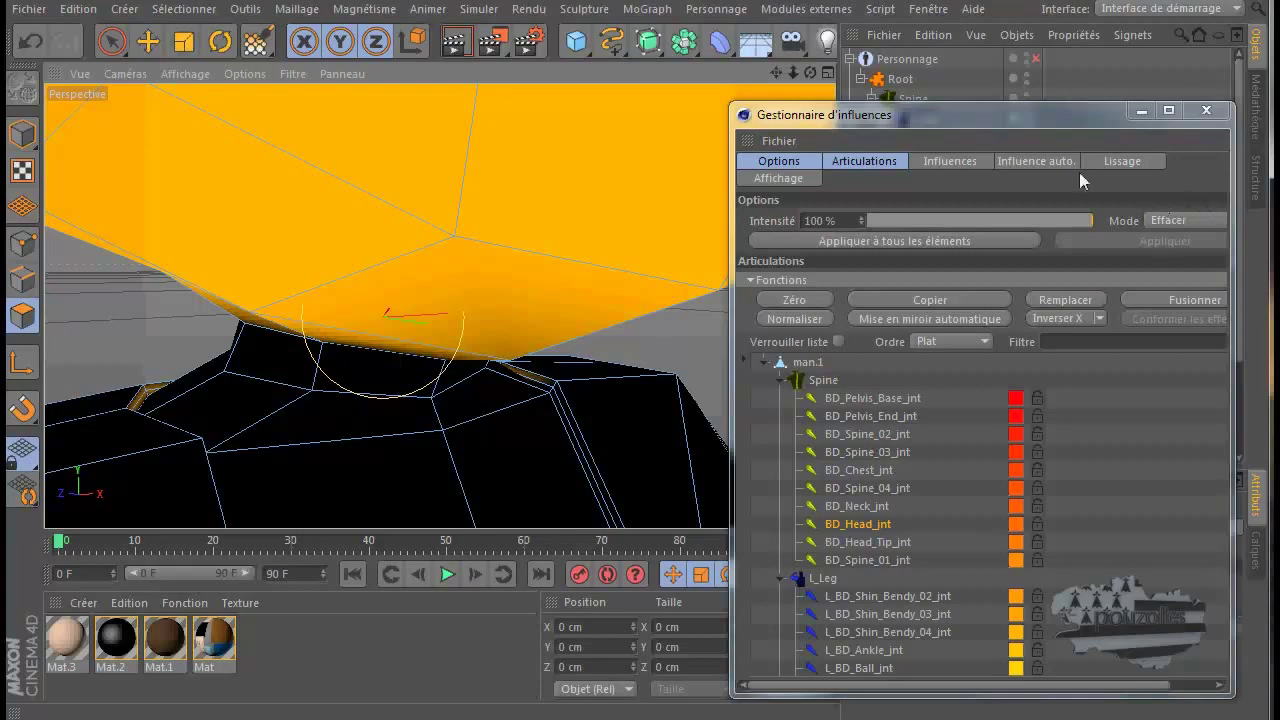
left_click_drag(1025, 121, 700, 718)
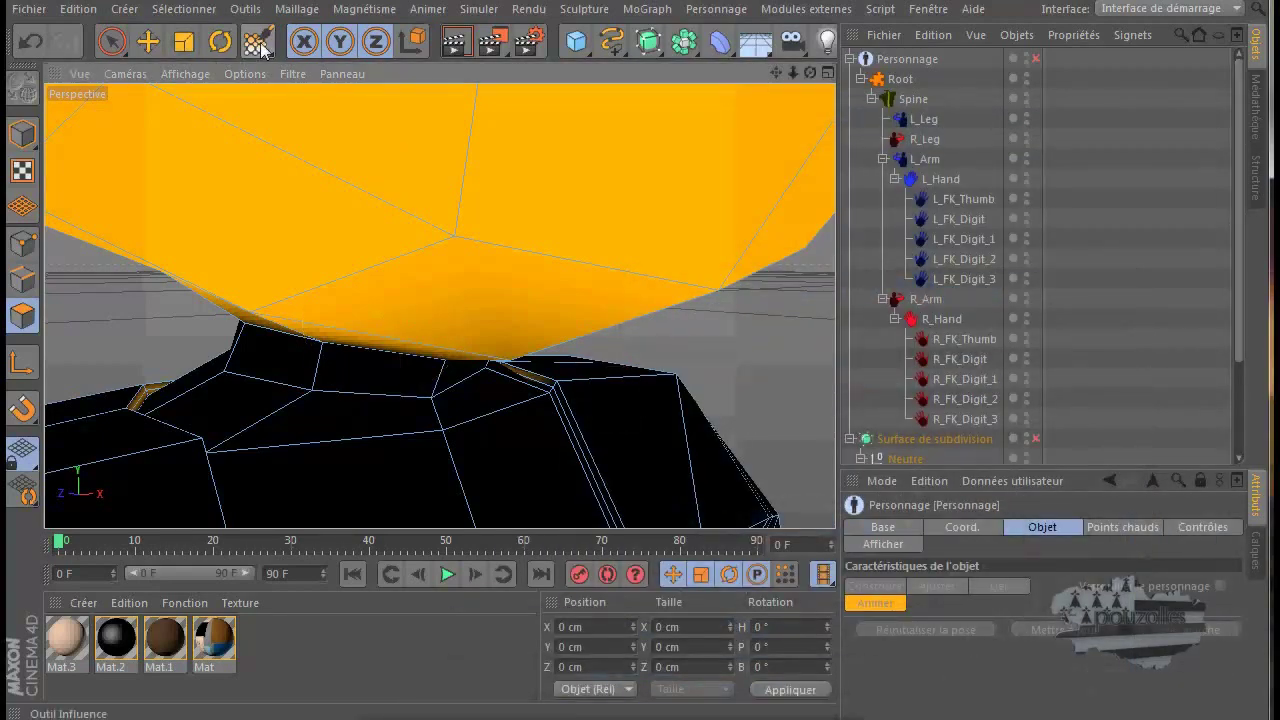
left_click(1200, 482)
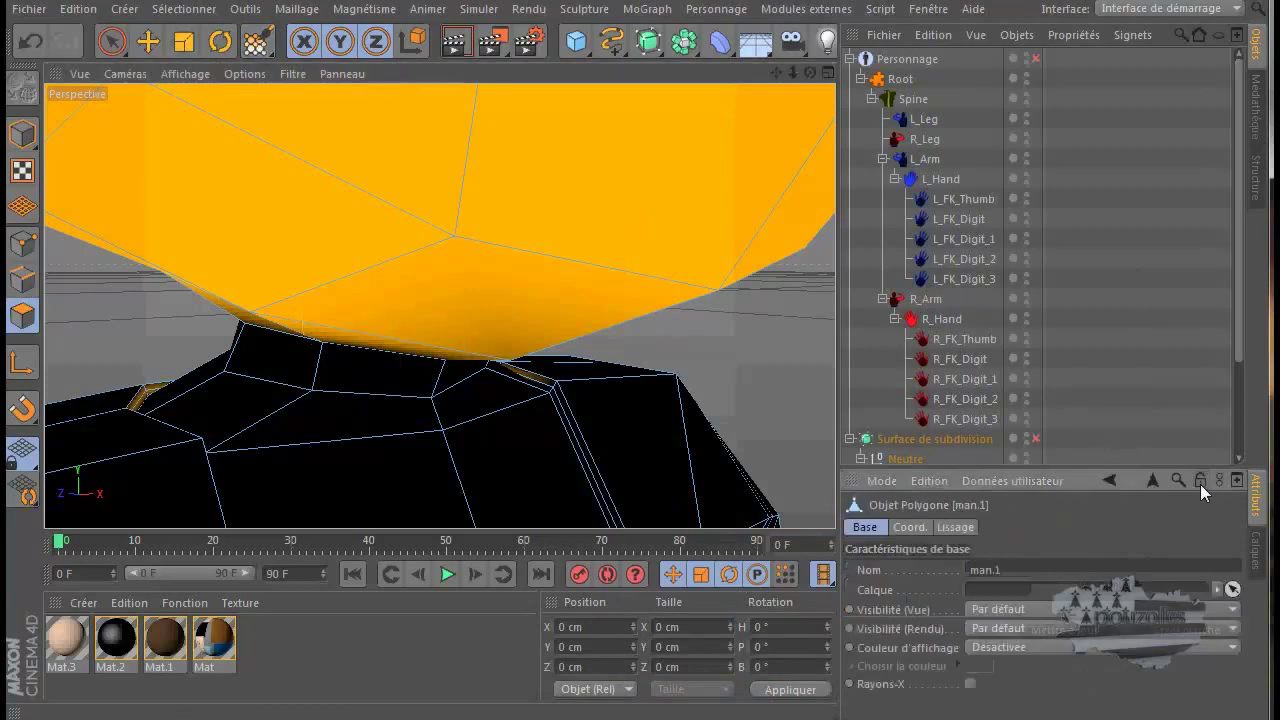
left_click(257, 42)
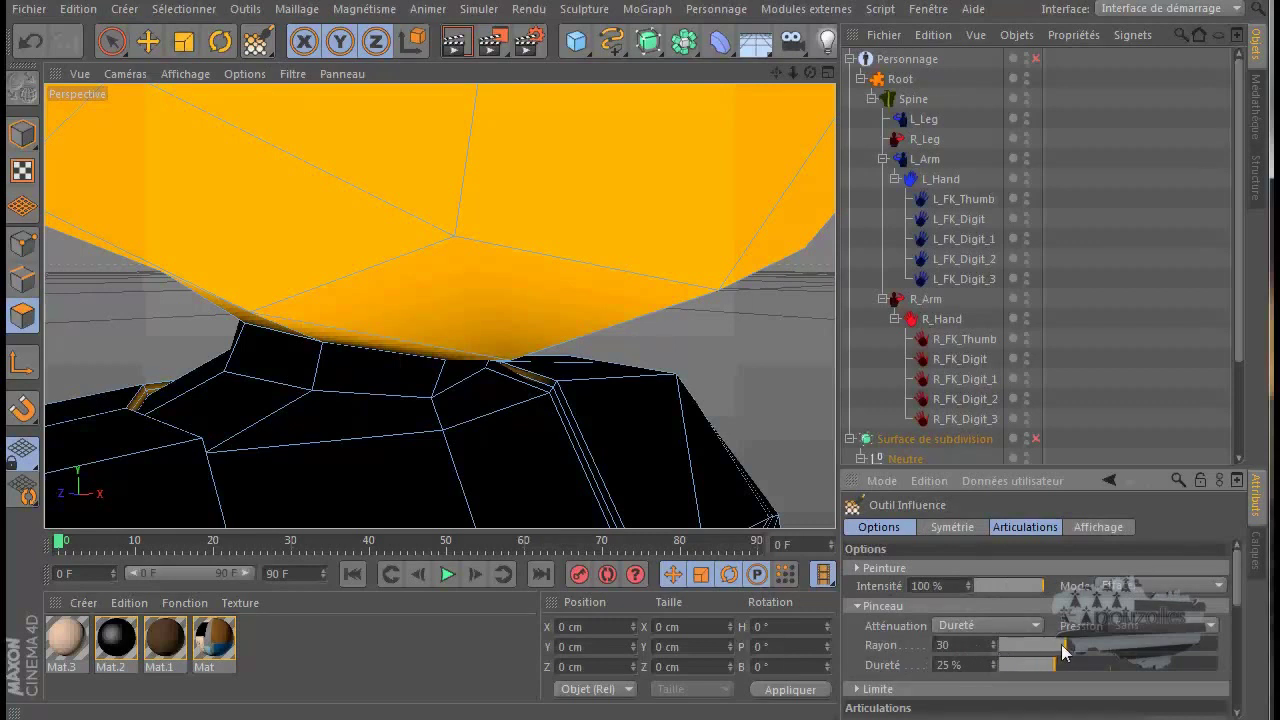
left_click_drag(1043, 645, 1035, 647)
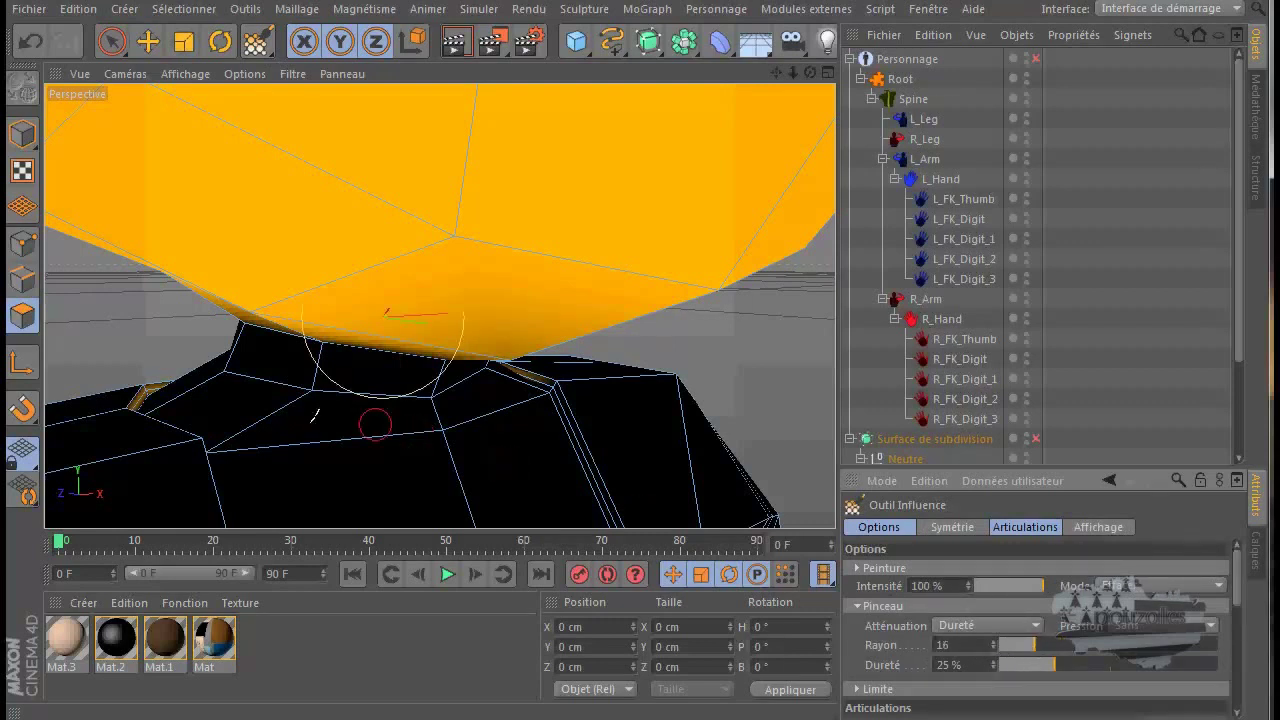
Paint away BD_Head_jnt's leftover influence on the points along the jacket's right collar seam and around the neck base.
mouse_move(150, 392)
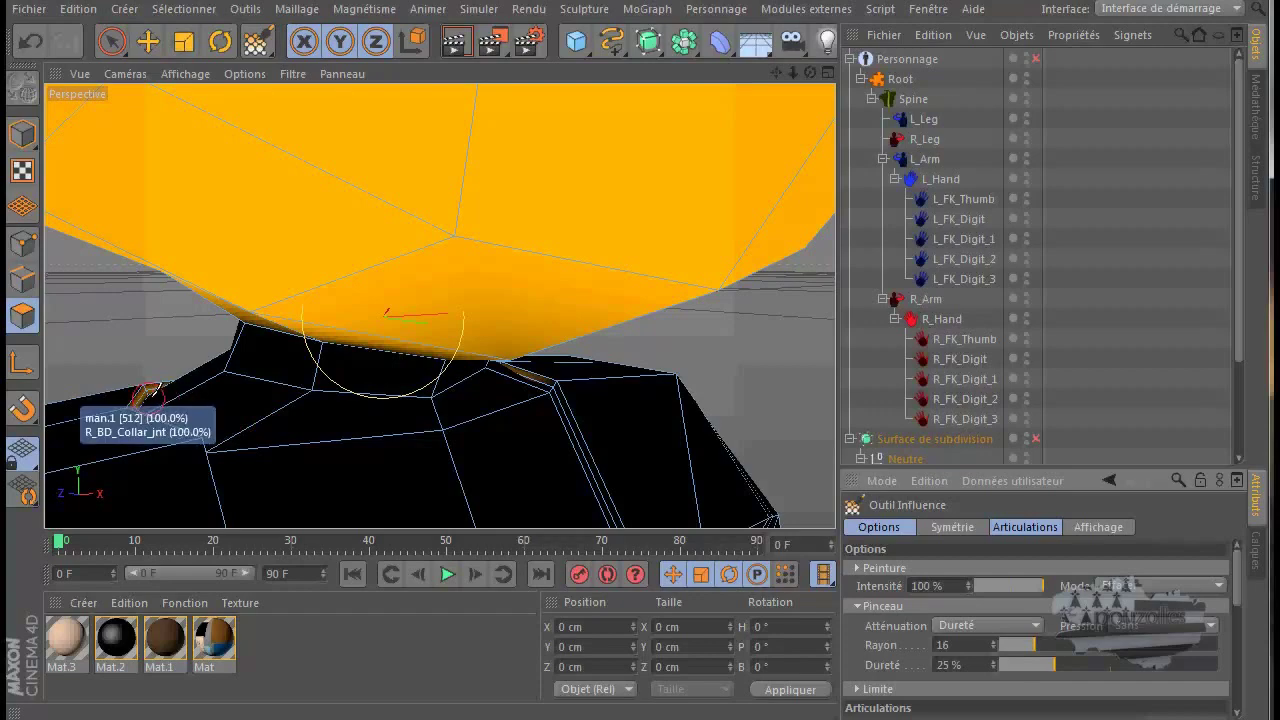
scroll(120, 440, "up", 4)
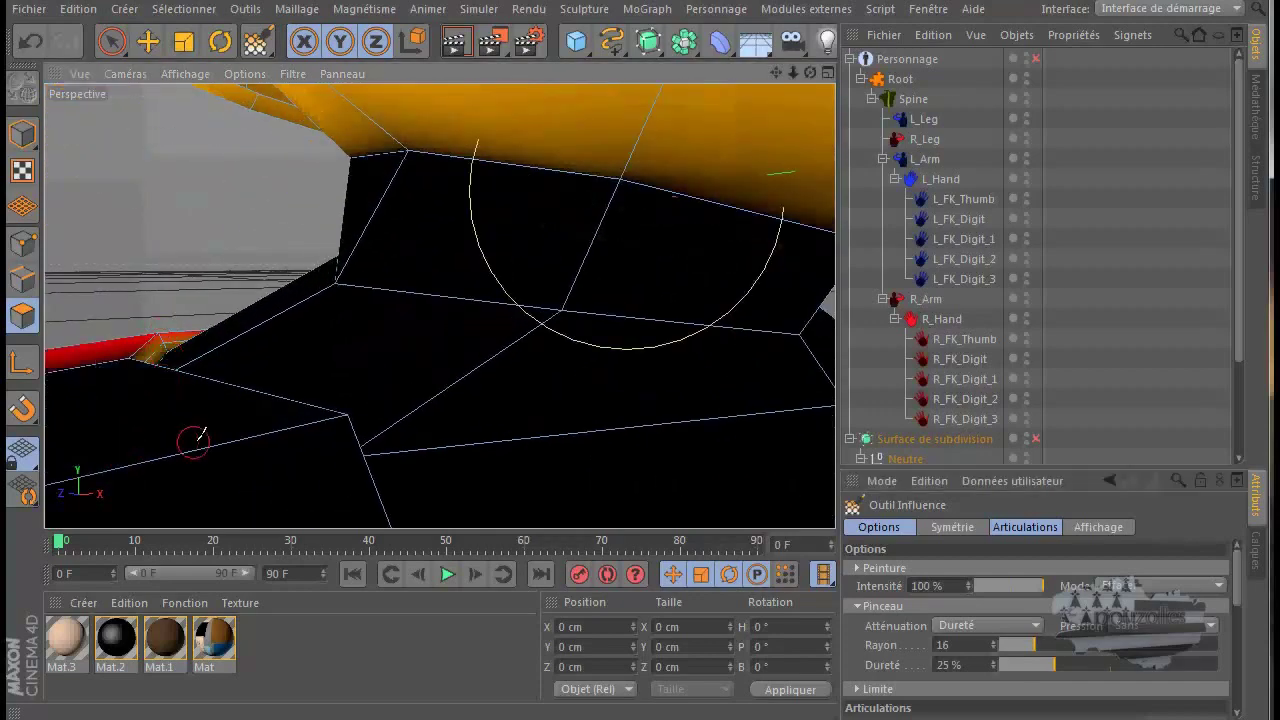
left_click(172, 342)
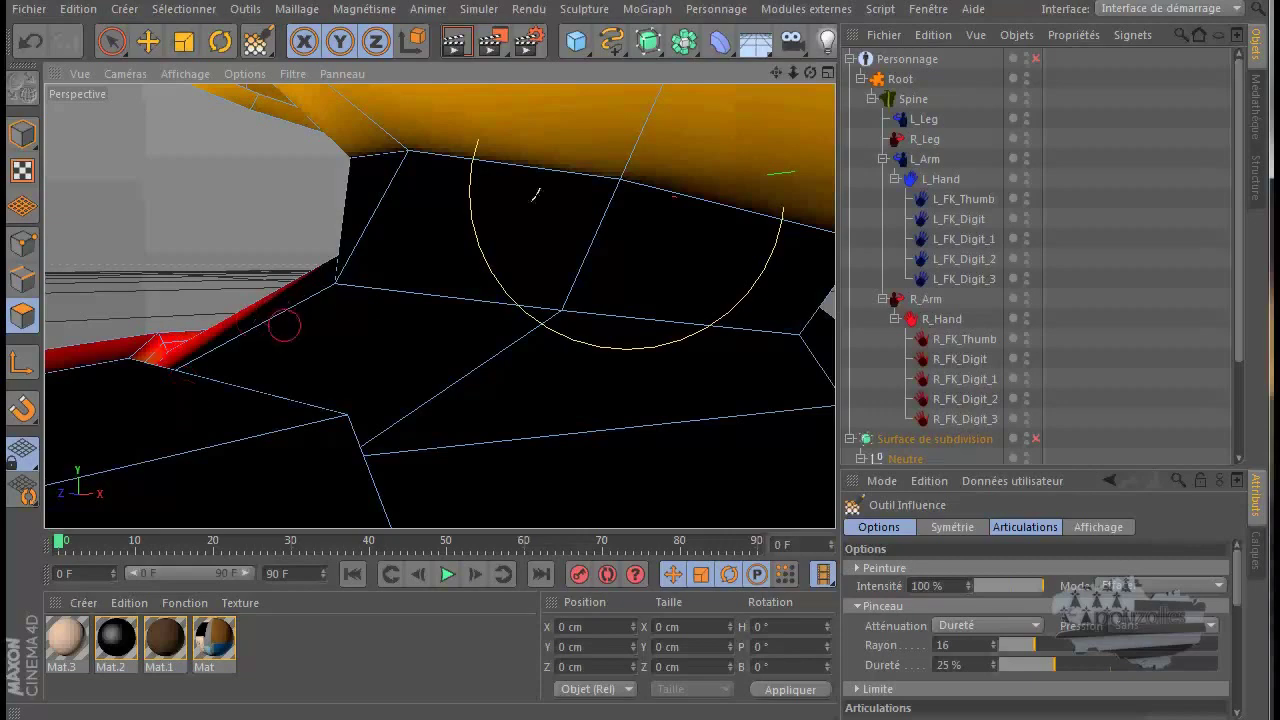
mouse_move(812, 72)
left_mouse_down()
mouse_move(634, 450)
mouse_move(658, 447)
mouse_move(640, 455)
mouse_move(618, 440)
mouse_move(643, 446)
mouse_move(678, 372)
left_mouse_up()
left_click(680, 424)
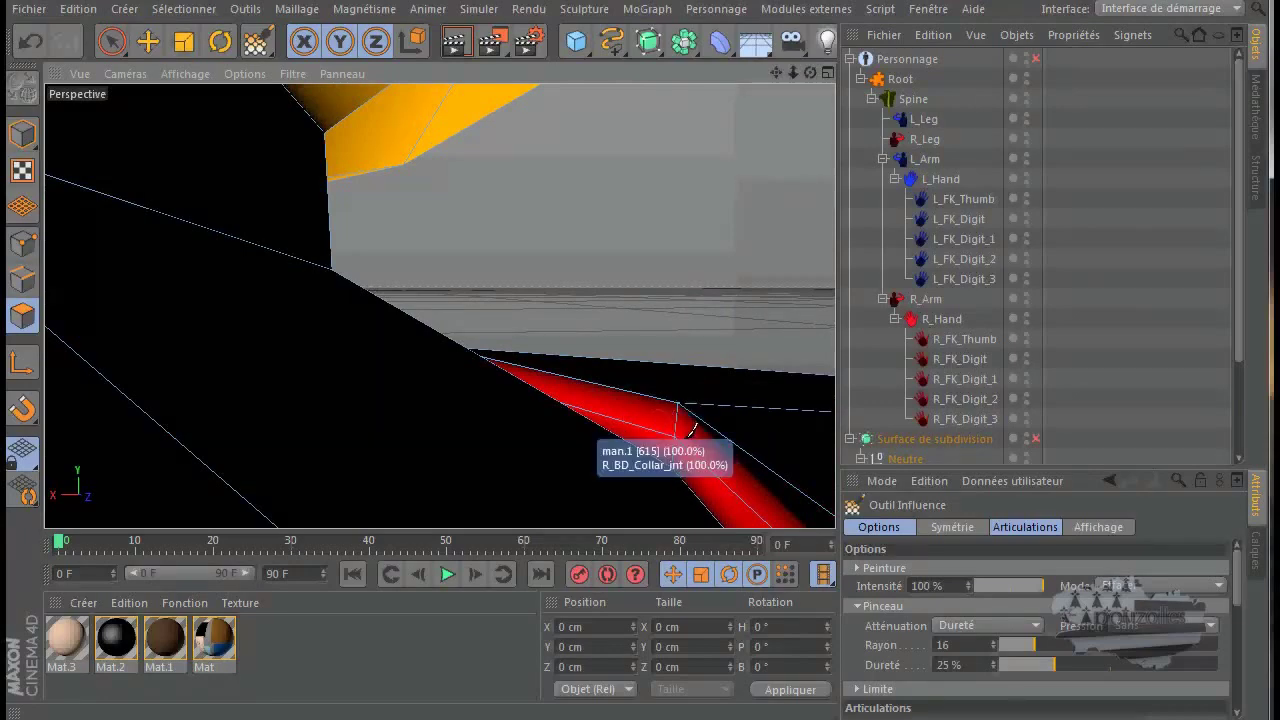
scroll(673, 437, "down", 2)
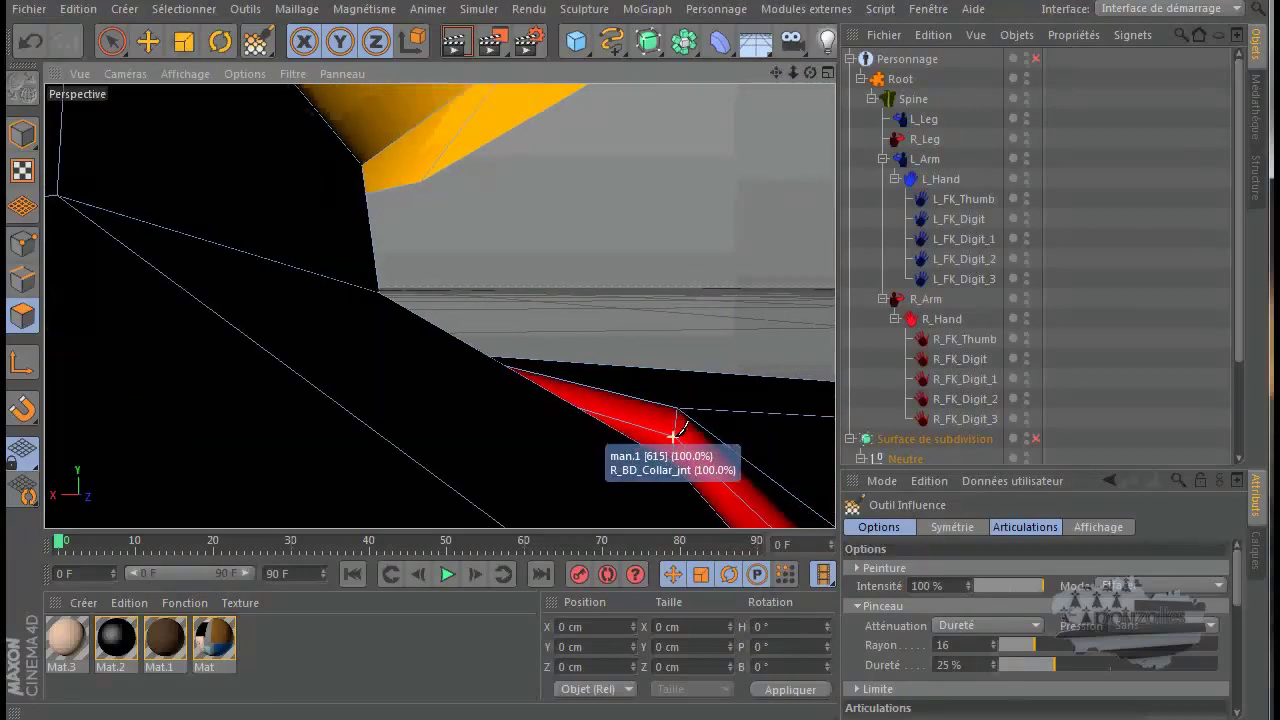
scroll(673, 437, "down", 5)
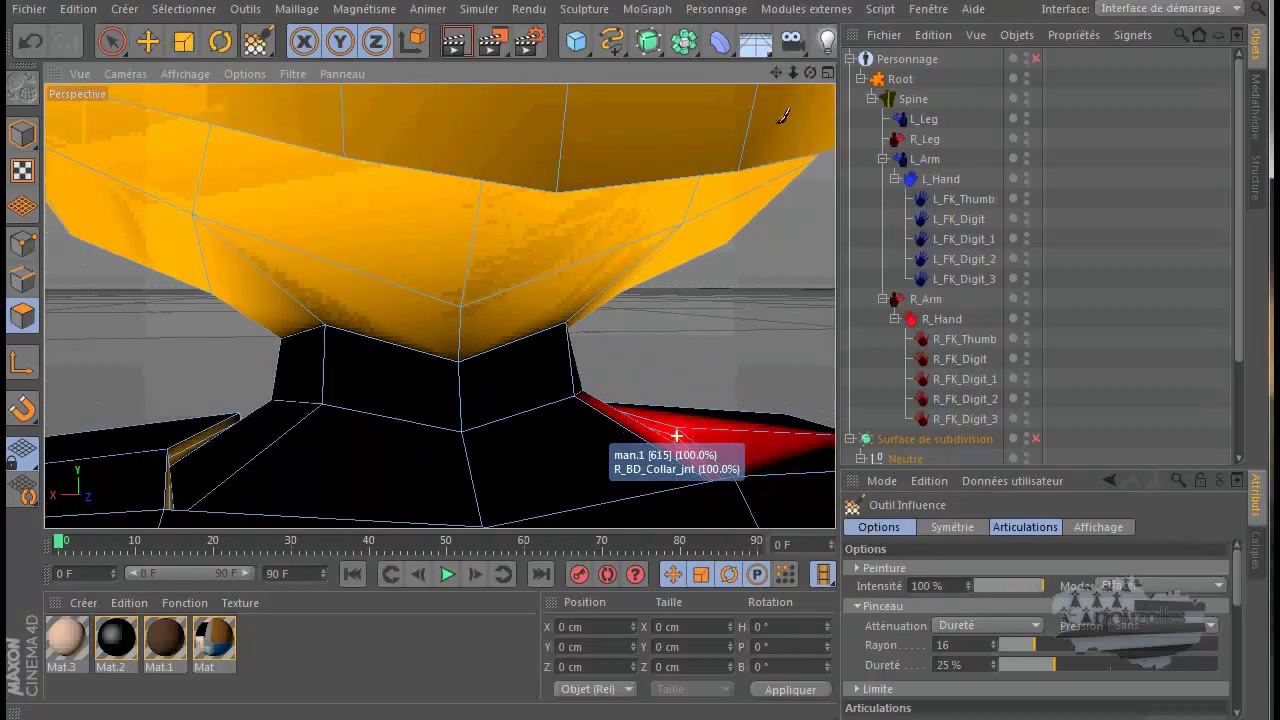
mouse_move(808, 74)
left_mouse_down()
mouse_move(648, 449)
mouse_move(636, 446)
mouse_move(722, 208)
mouse_move(573, 463)
left_mouse_up()
left_click(548, 460)
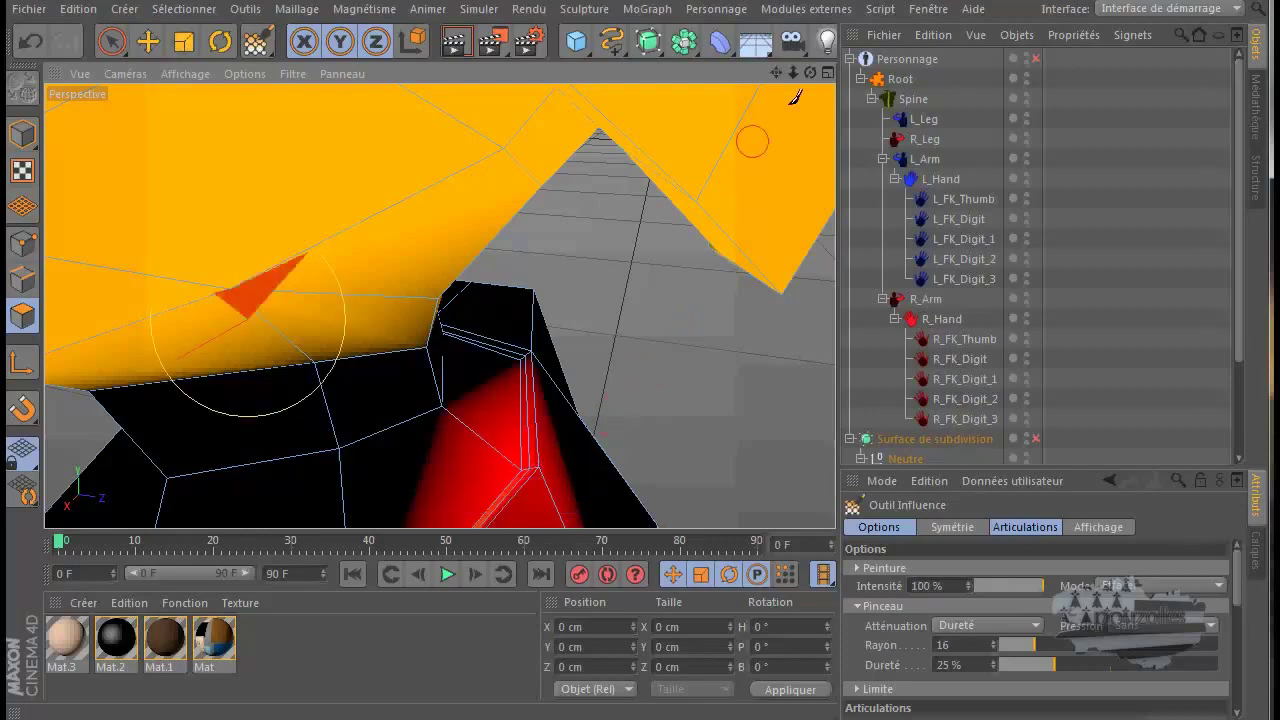
Paint away BD_Head_jnt's leftover influence on the points along the jacket's left collar seam.
mouse_move(809, 72)
left_mouse_down()
mouse_move(637, 446)
mouse_move(673, 330)
left_mouse_up()
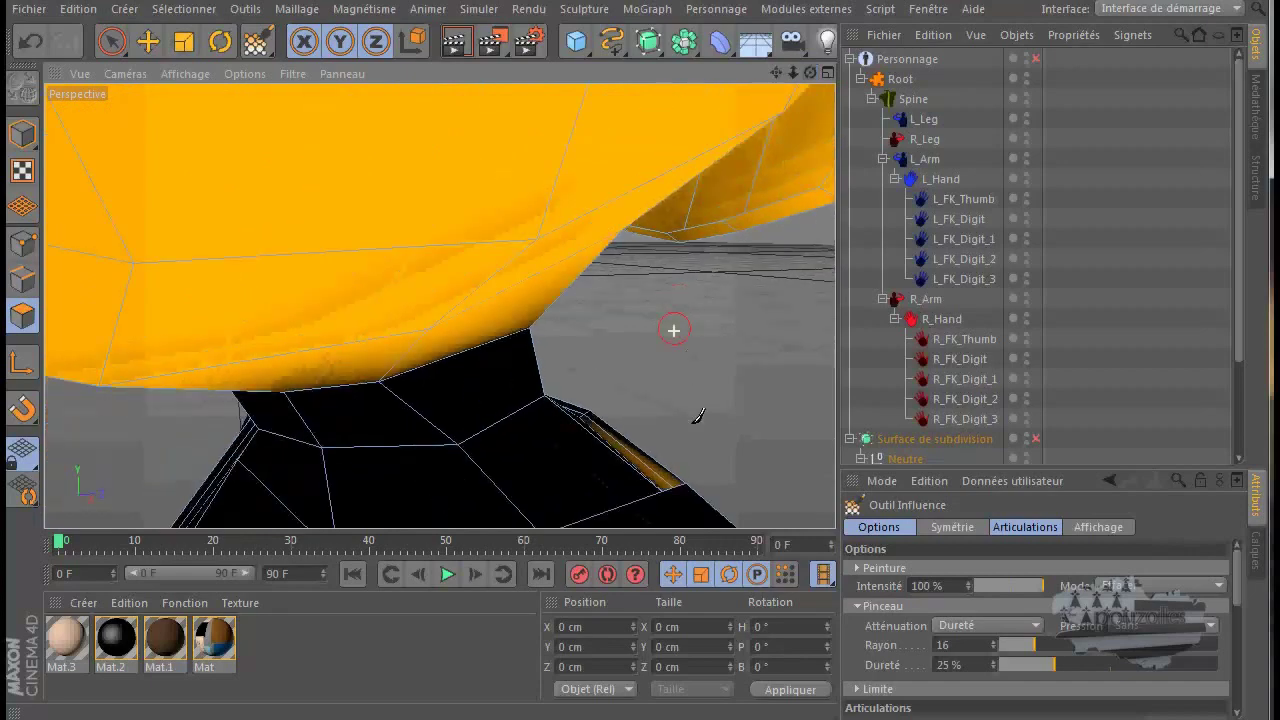
left_click_drag(809, 74, 520, 392)
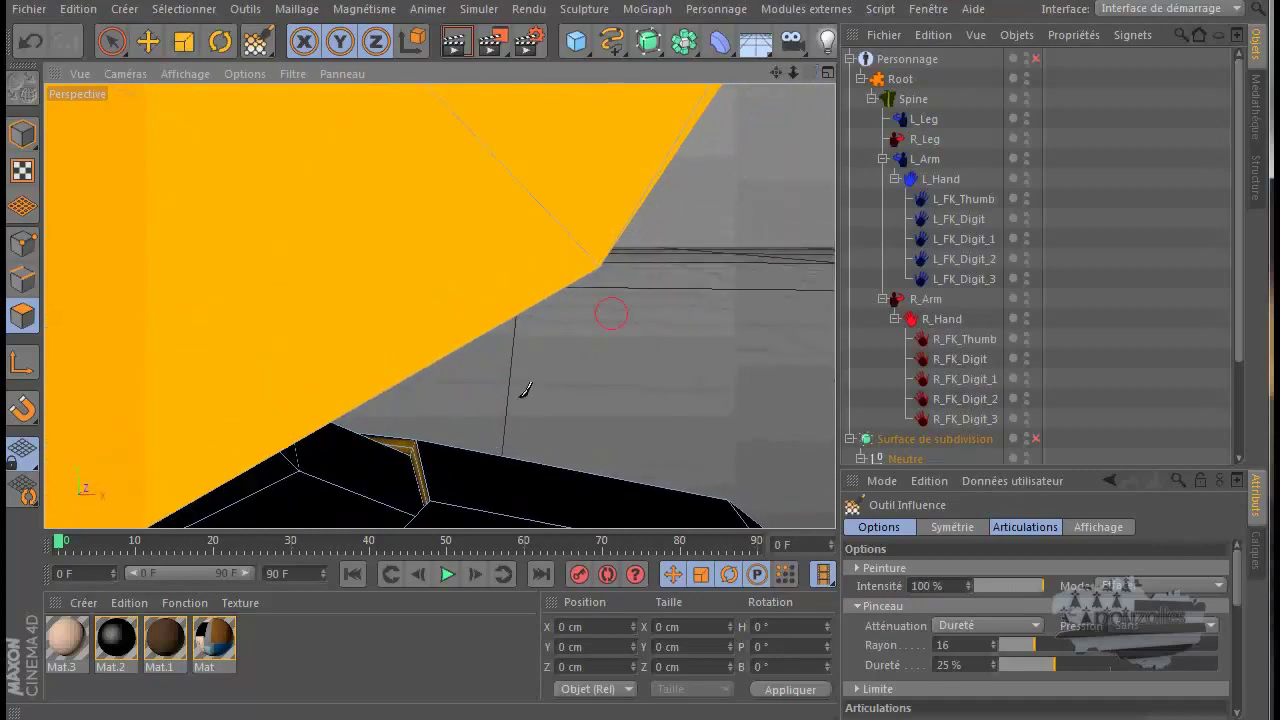
scroll(408, 462, "up", 6)
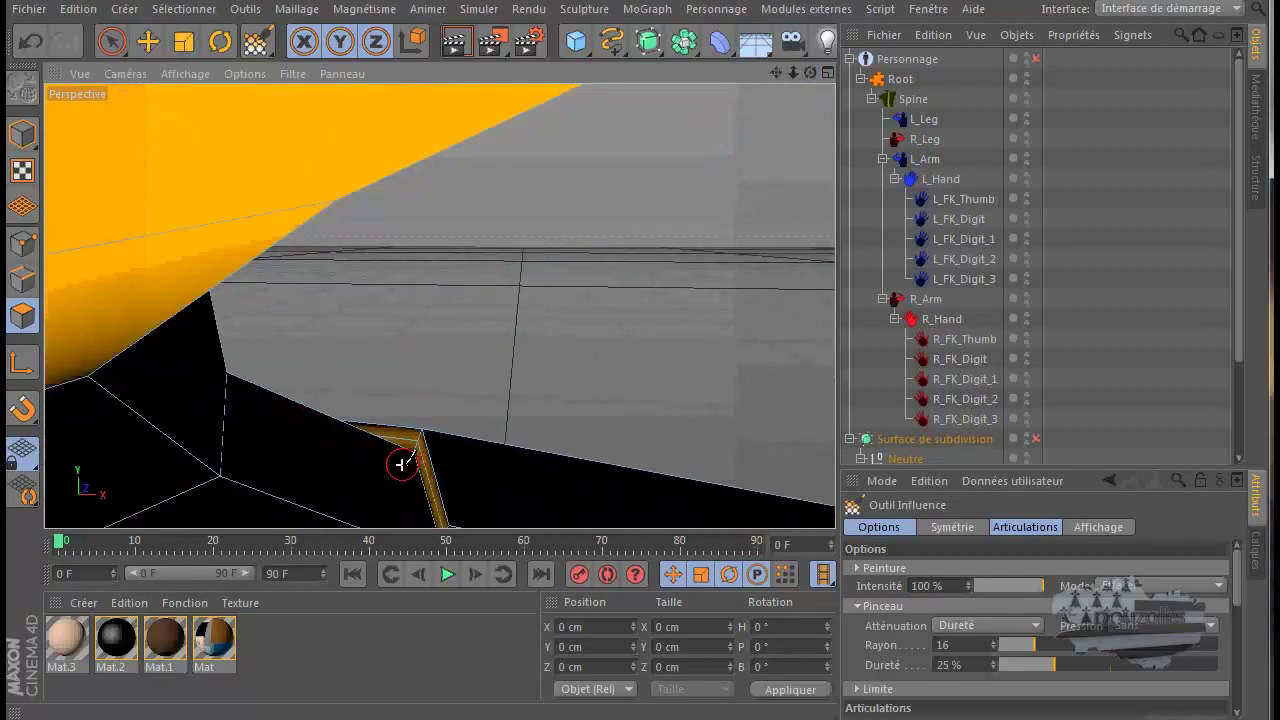
scroll(404, 467, "up", 1)
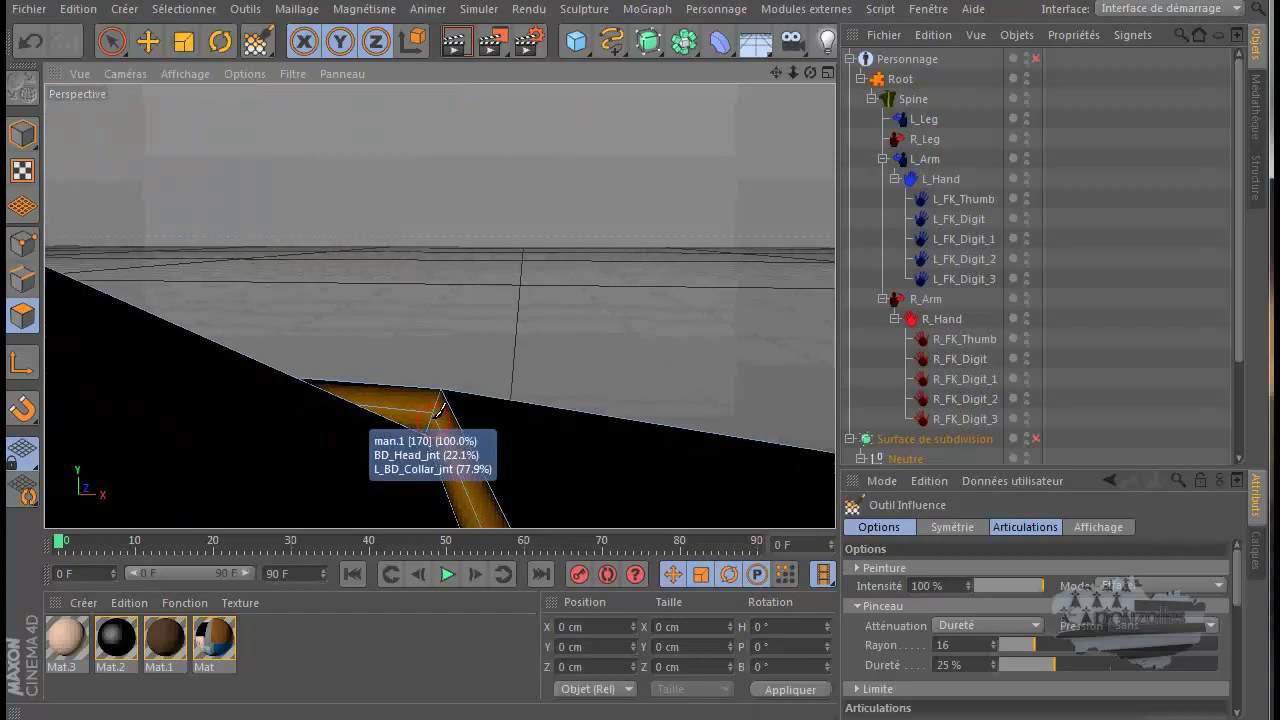
left_click(437, 405)
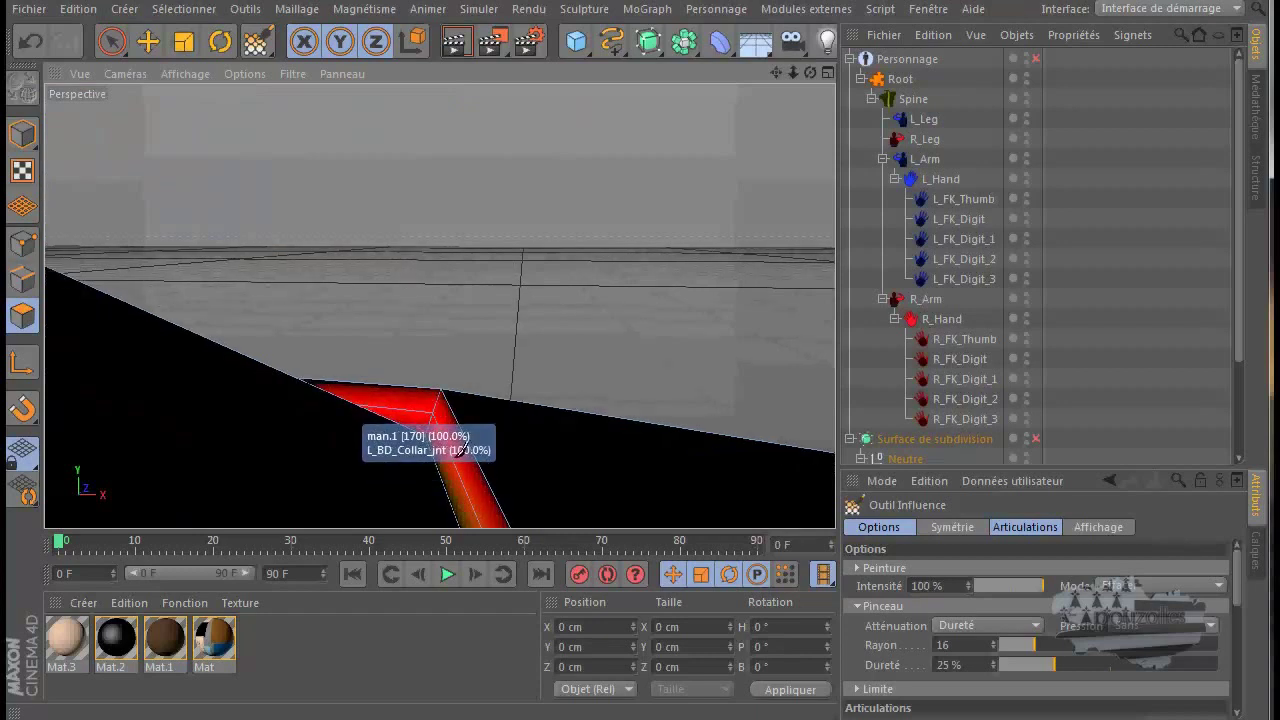
scroll(537, 374, "down", 5)
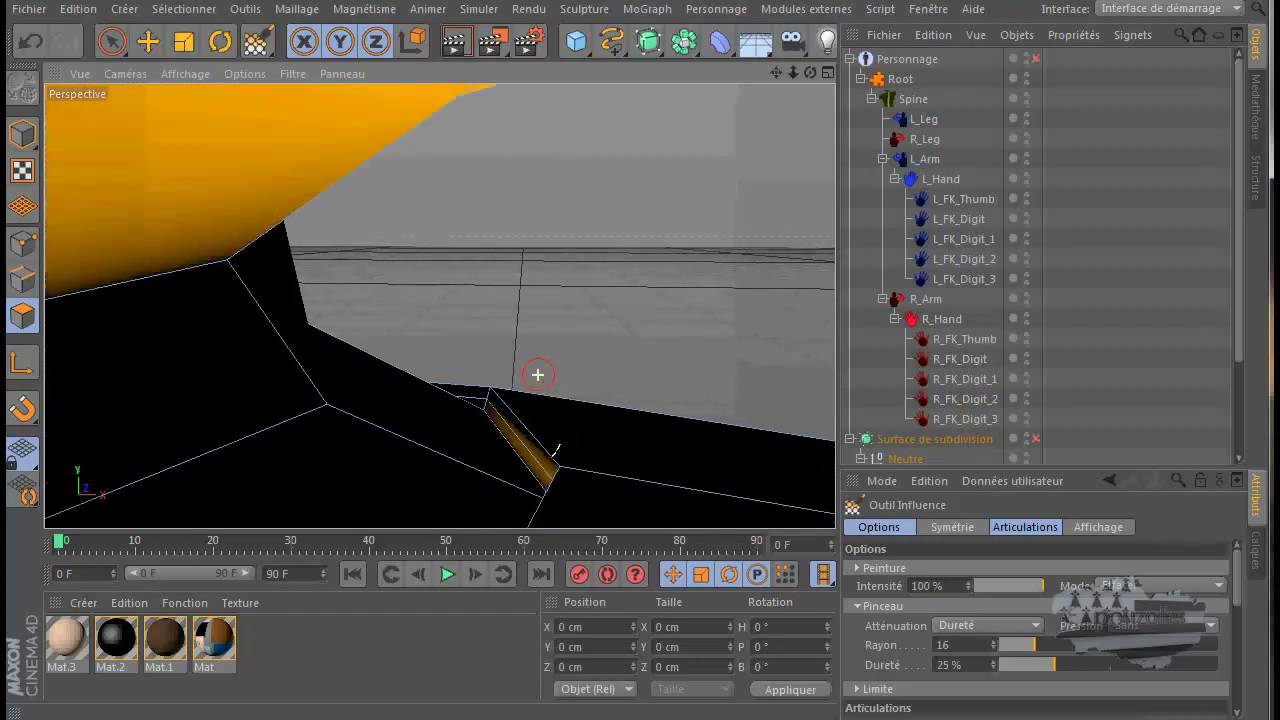
mouse_move(809, 70)
left_mouse_down()
mouse_move(636, 446)
mouse_move(729, 380)
mouse_move(812, 156)
mouse_move(730, 298)
left_mouse_up()
scroll(732, 310, "down", 10)
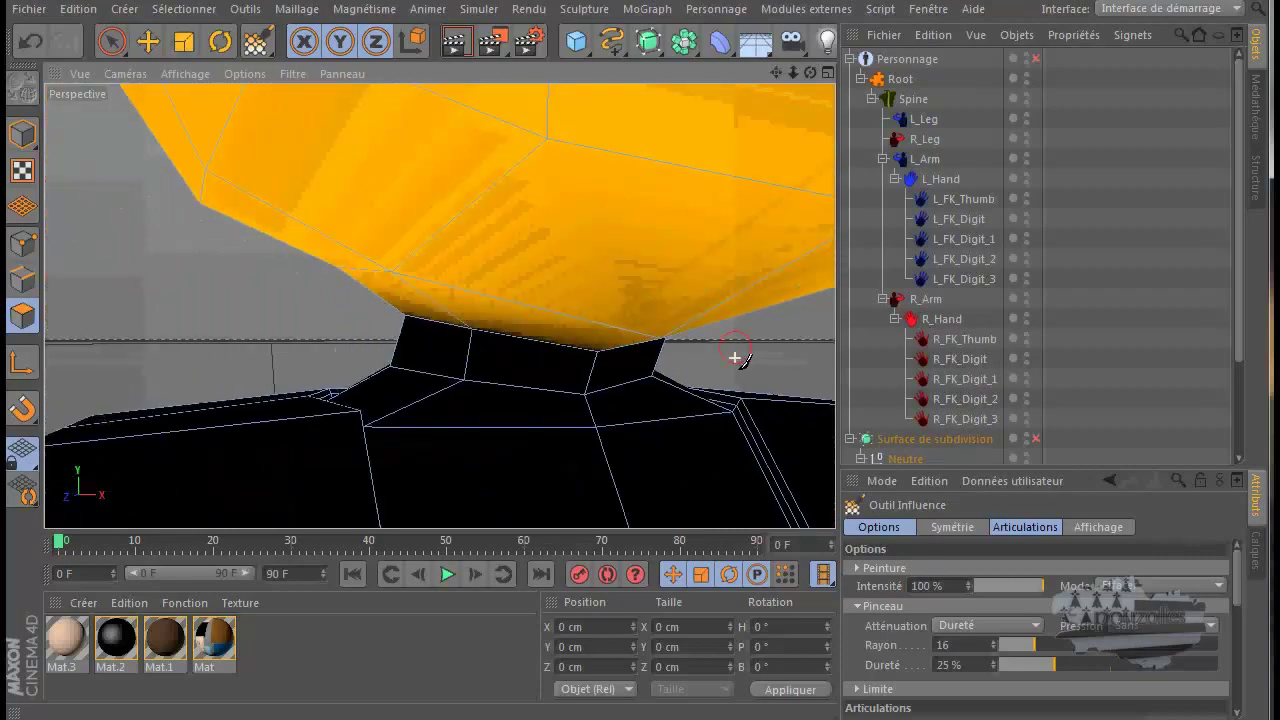
Check the head joint's weights on the character's whole upper body and switch the mesh to edge mode (Arêtes).
mouse_move(746, 373)
left_mouse_down("alt")
mouse_move(772, 101)
mouse_move(596, 428)
mouse_move(632, 440)
mouse_move(615, 430)
left_mouse_up("alt")
right_click_drag(788, 320, 765, 349, "alt")
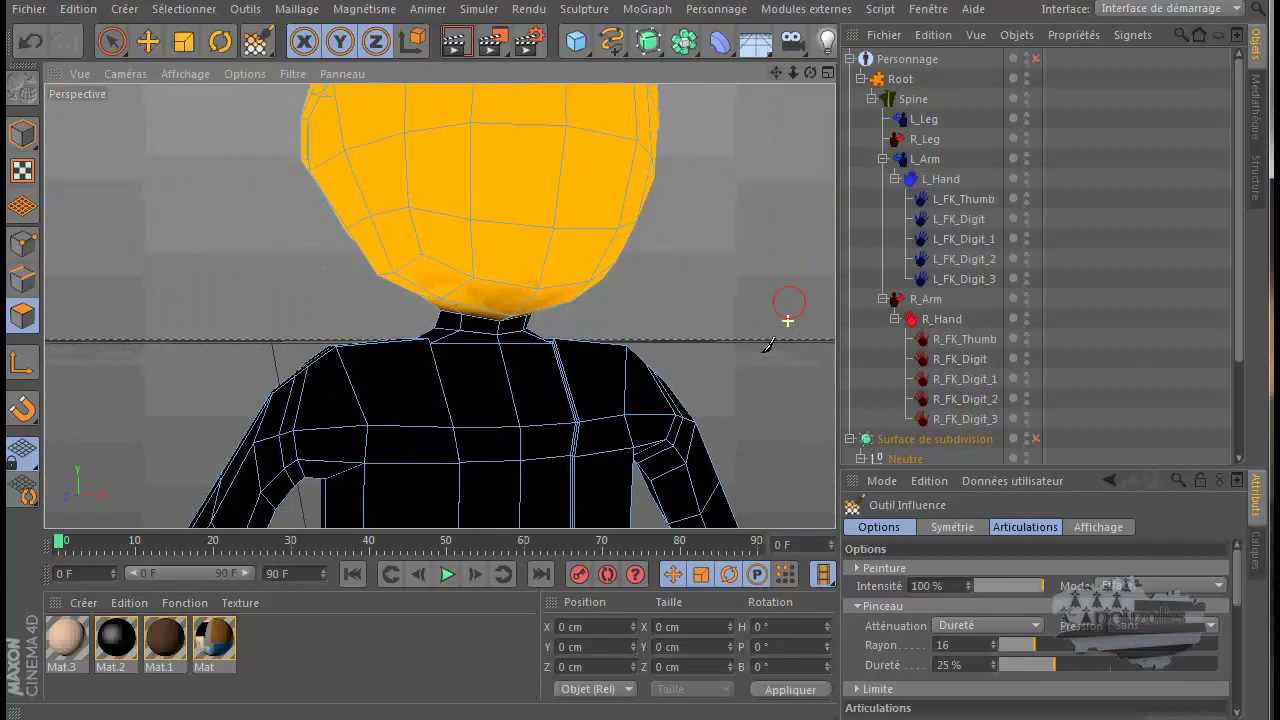
scroll(765, 349, "down", 7)
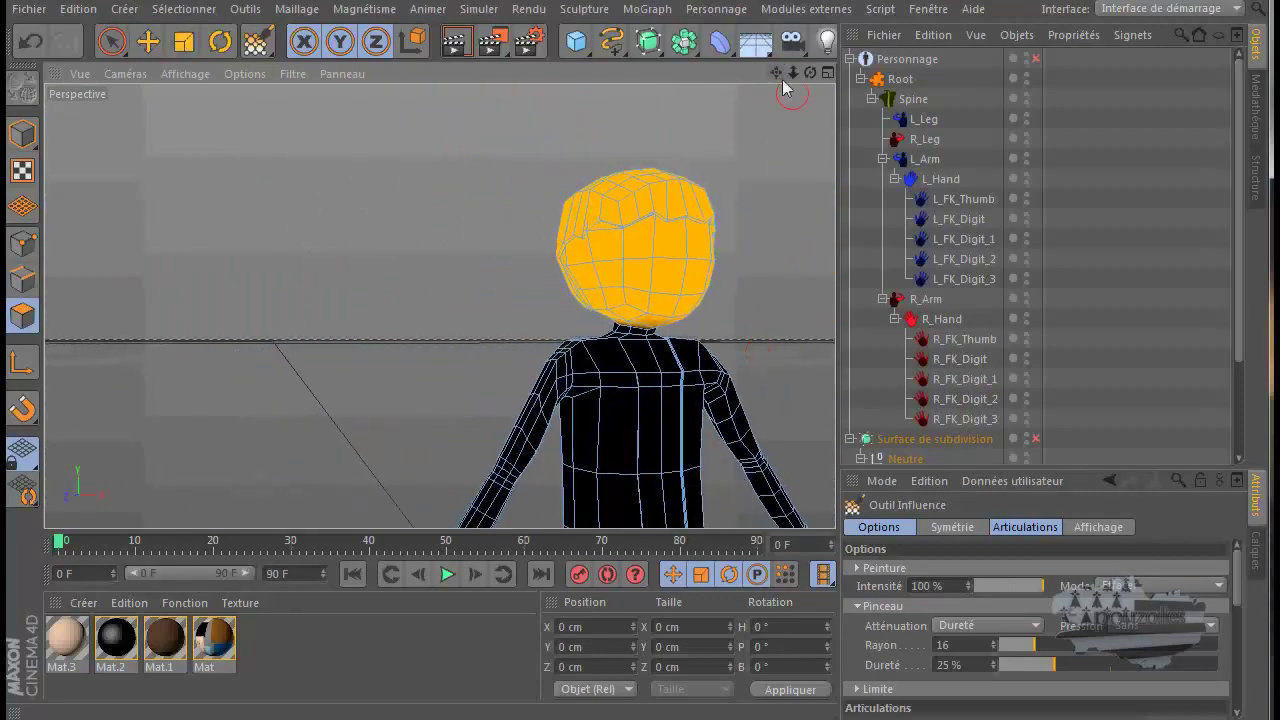
mouse_move(775, 69)
left_mouse_down()
mouse_move(443, 303)
mouse_move(378, 170)
left_mouse_up()
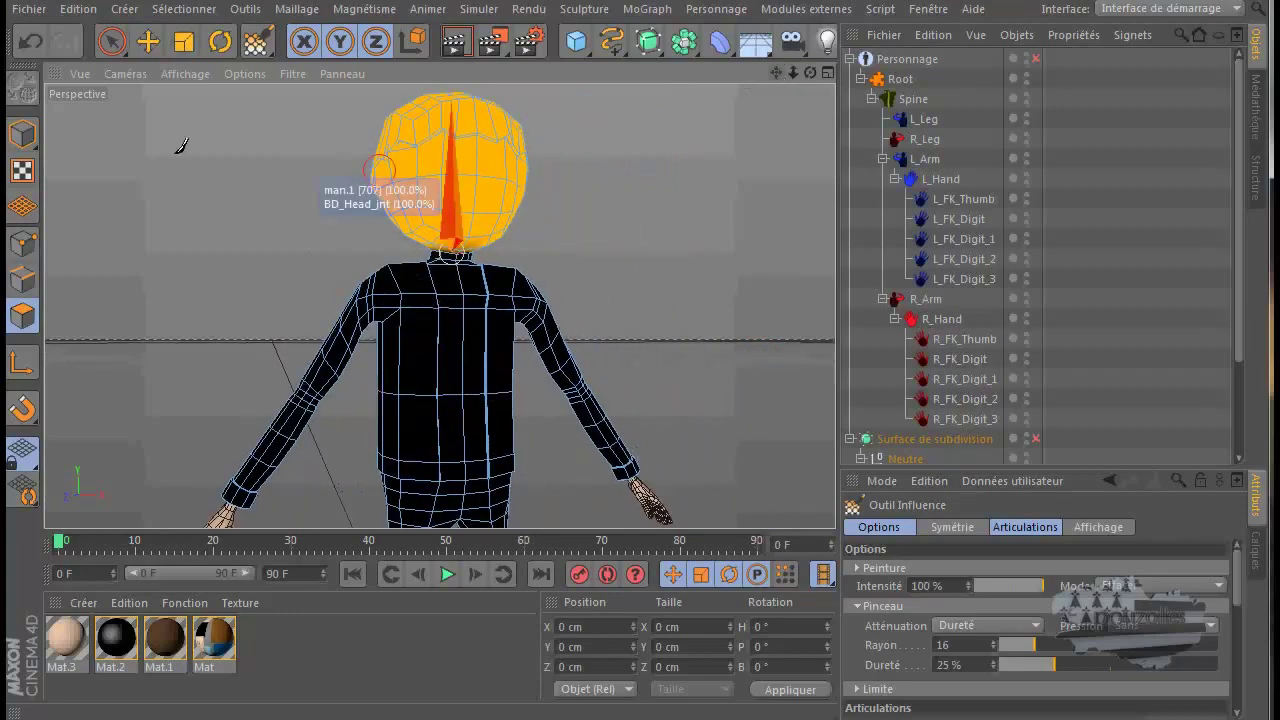
left_click(20, 138)
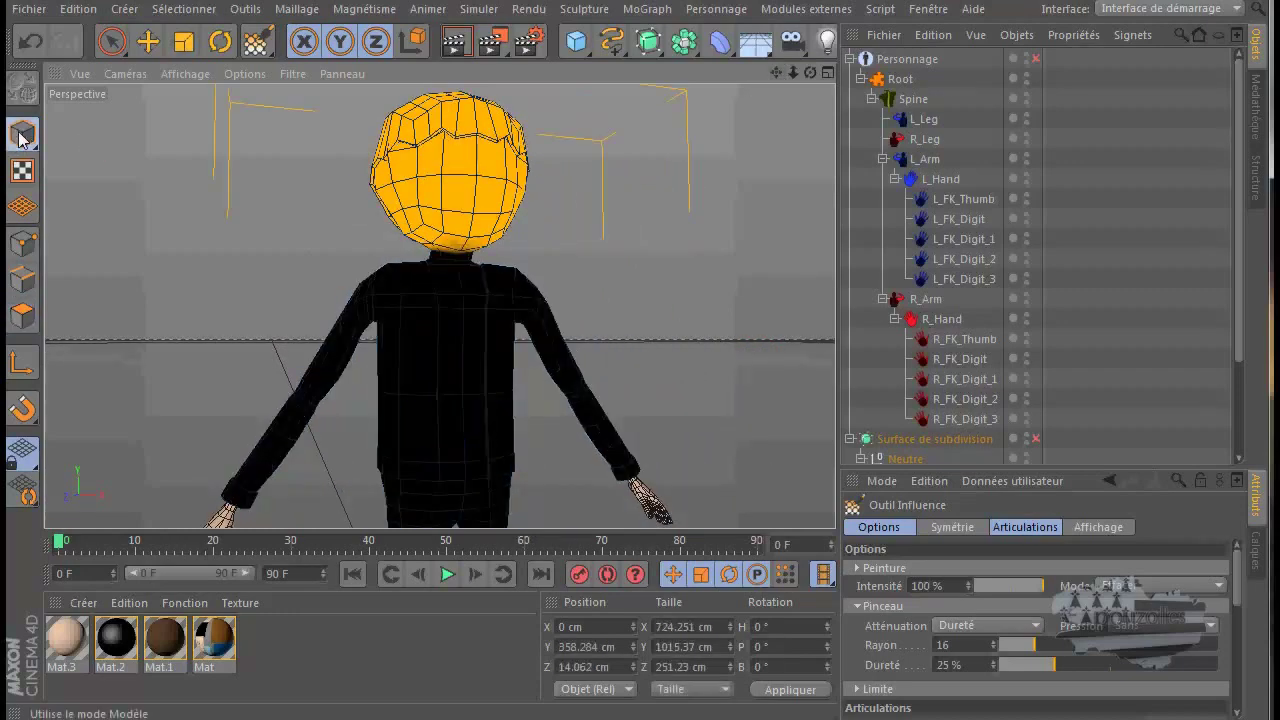
left_click(22, 318)
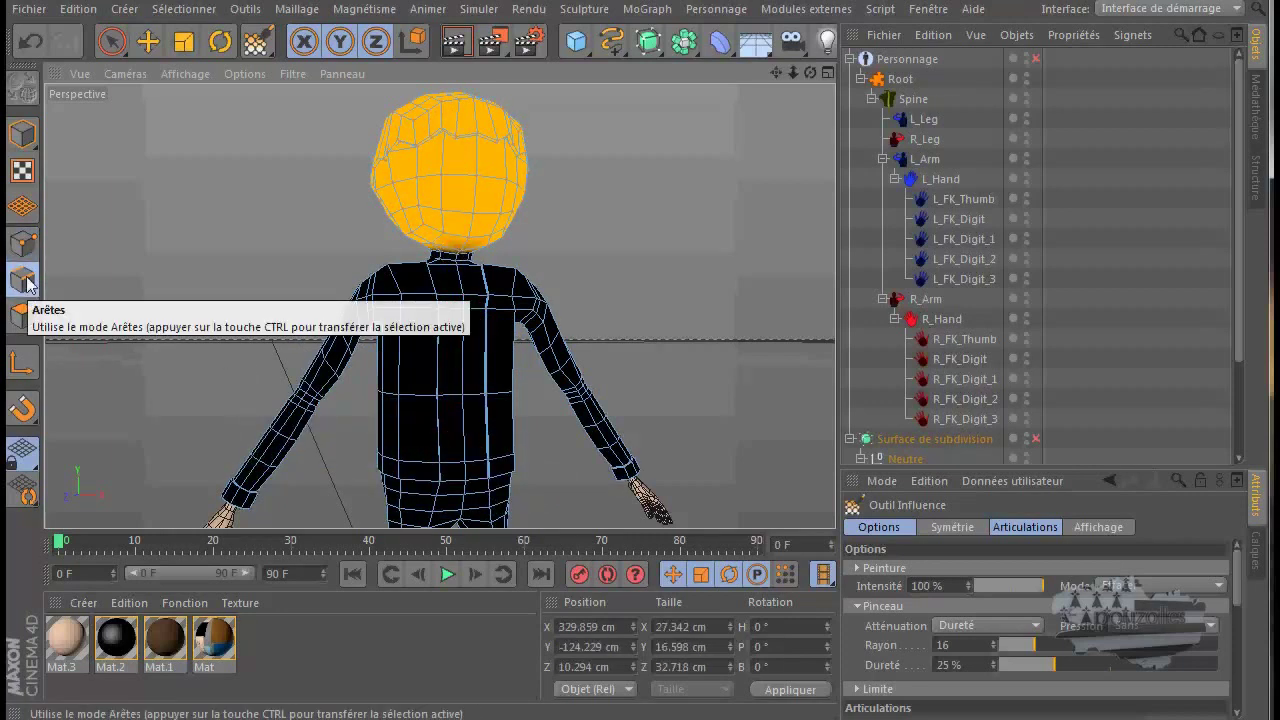
left_click(27, 283)
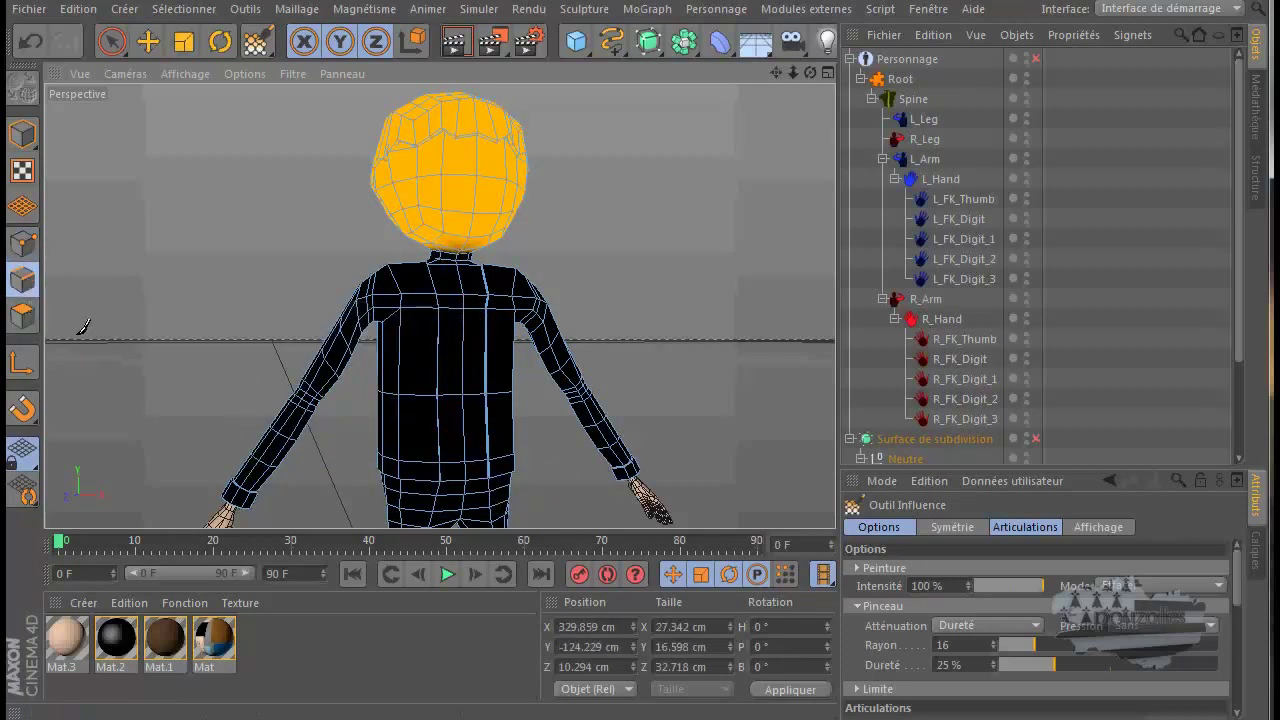
Switch the mesh to polygon mode, activate the Déplacement tool and close the Gestionnaire d'influences.
left_click(20, 320)
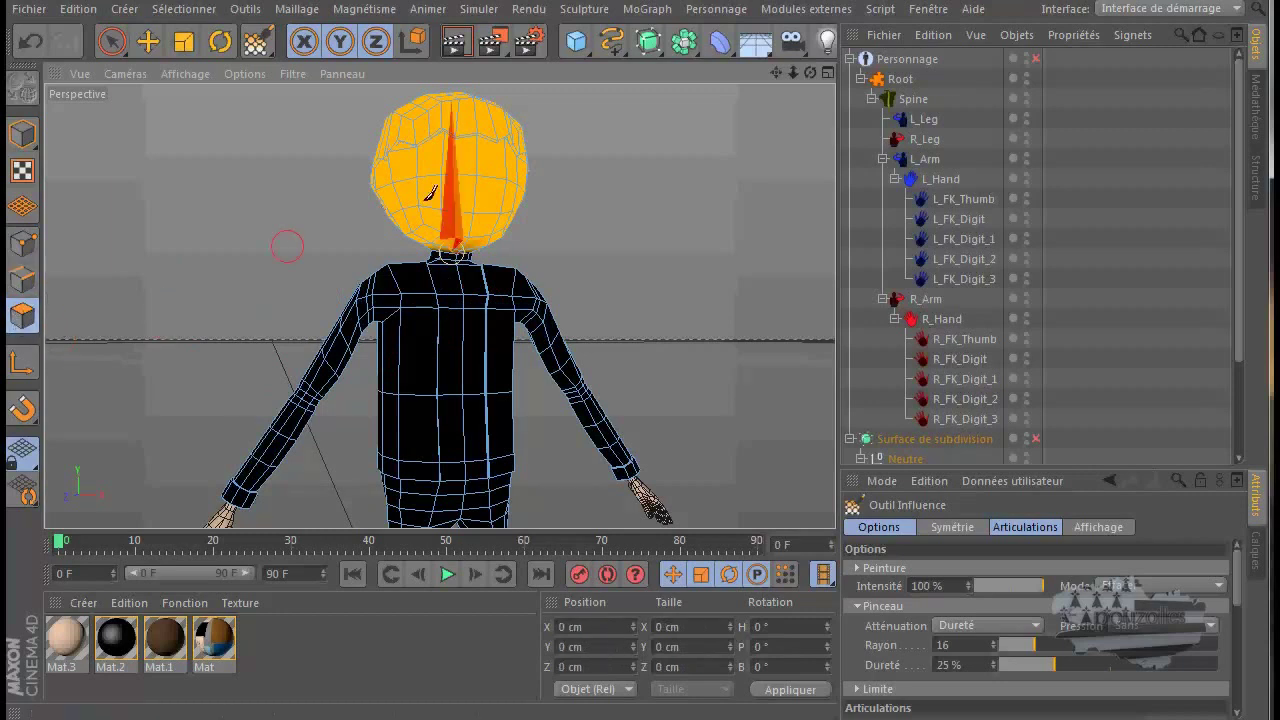
scroll(553, 215, "up", 3)
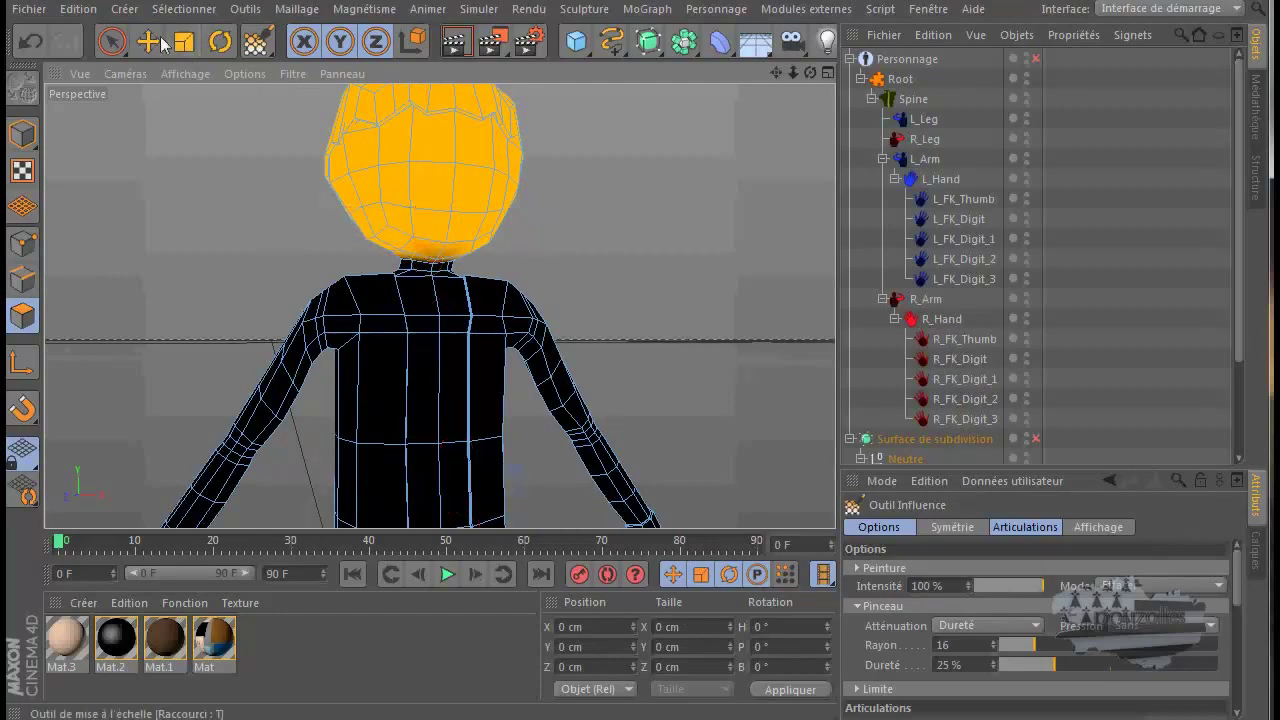
left_click(147, 42)
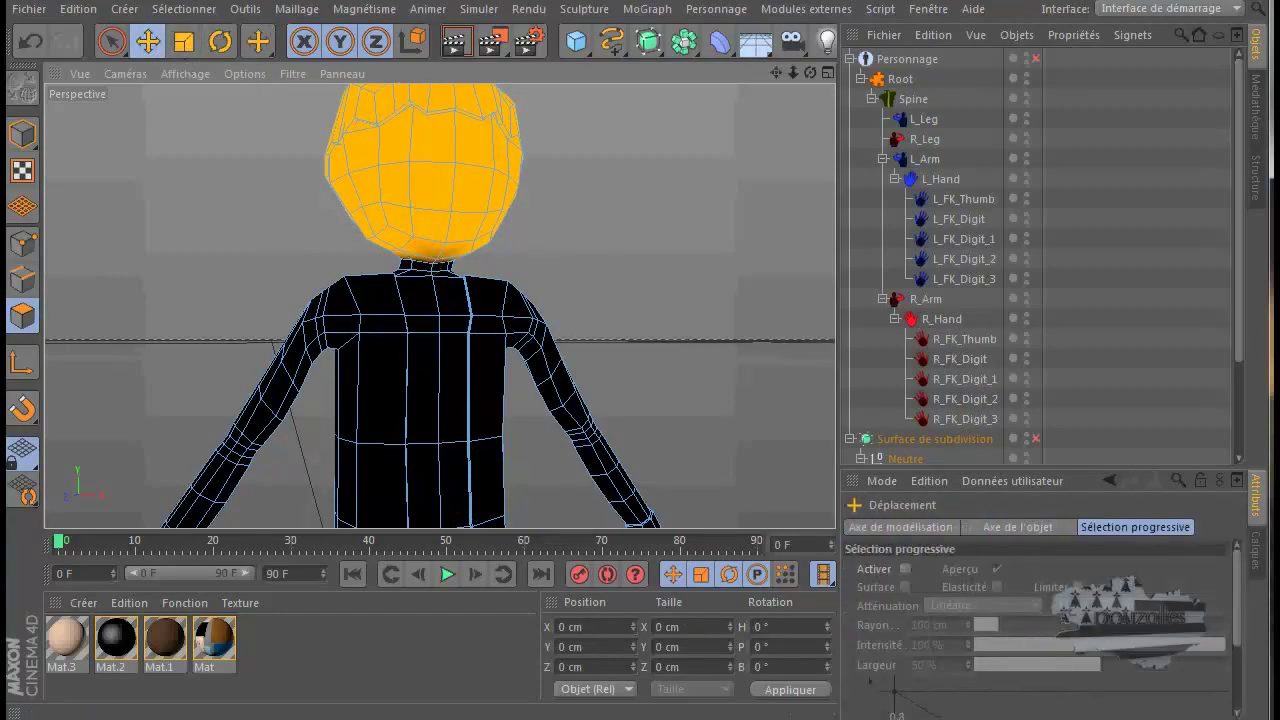
left_click_drag(708, 714, 918, 128)
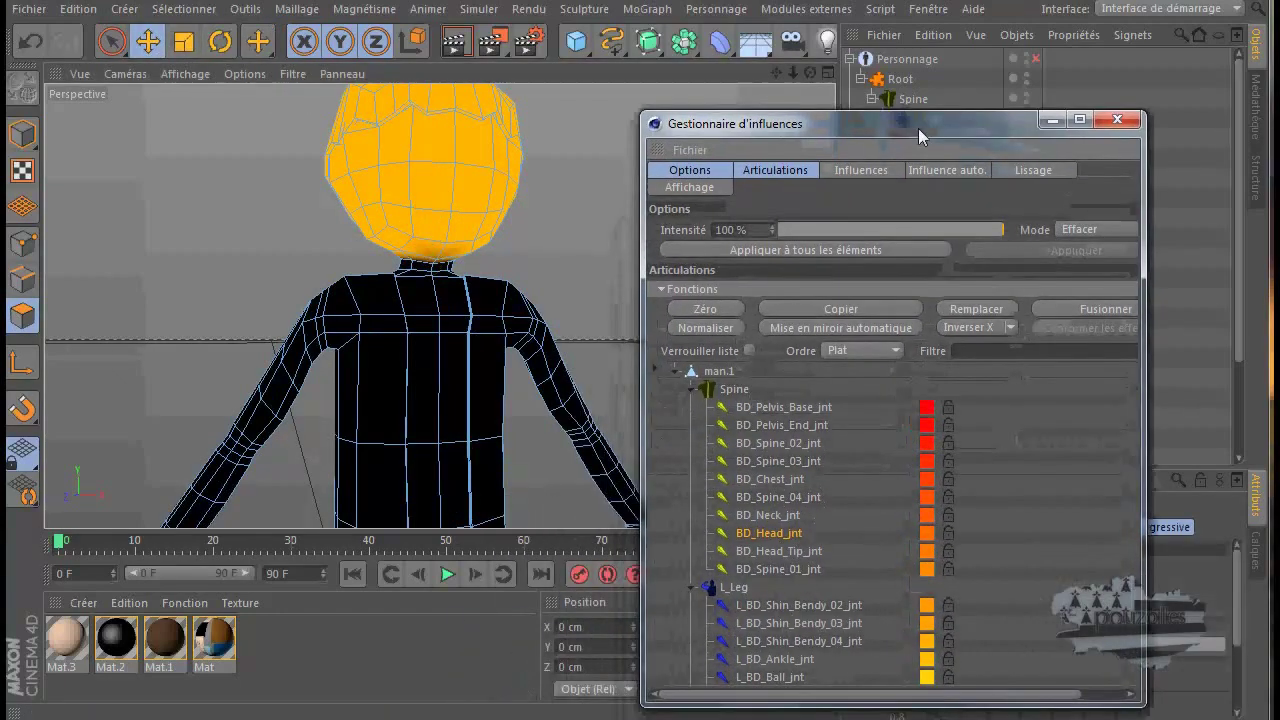
left_click(1119, 120)
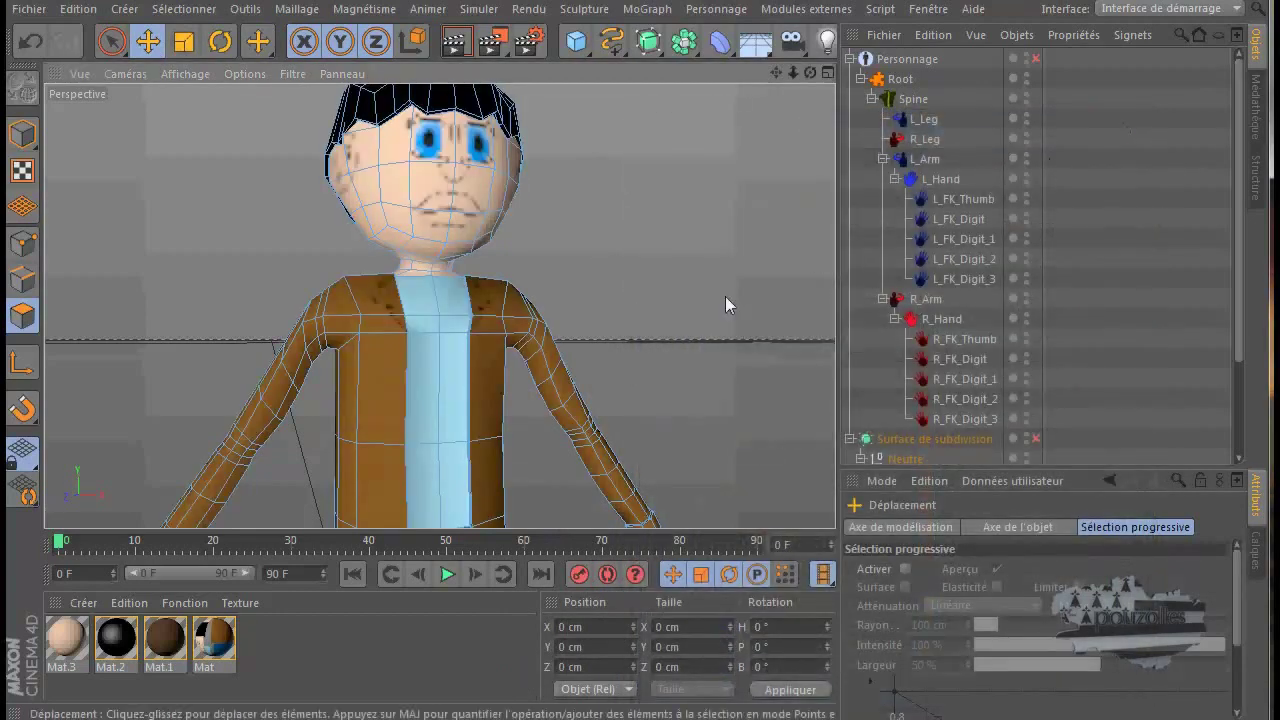
Reopen the Gestionnaire d'influences from man.1's influence tag and move it clear of the character and the object list.
scroll(985, 383, "down", 3)
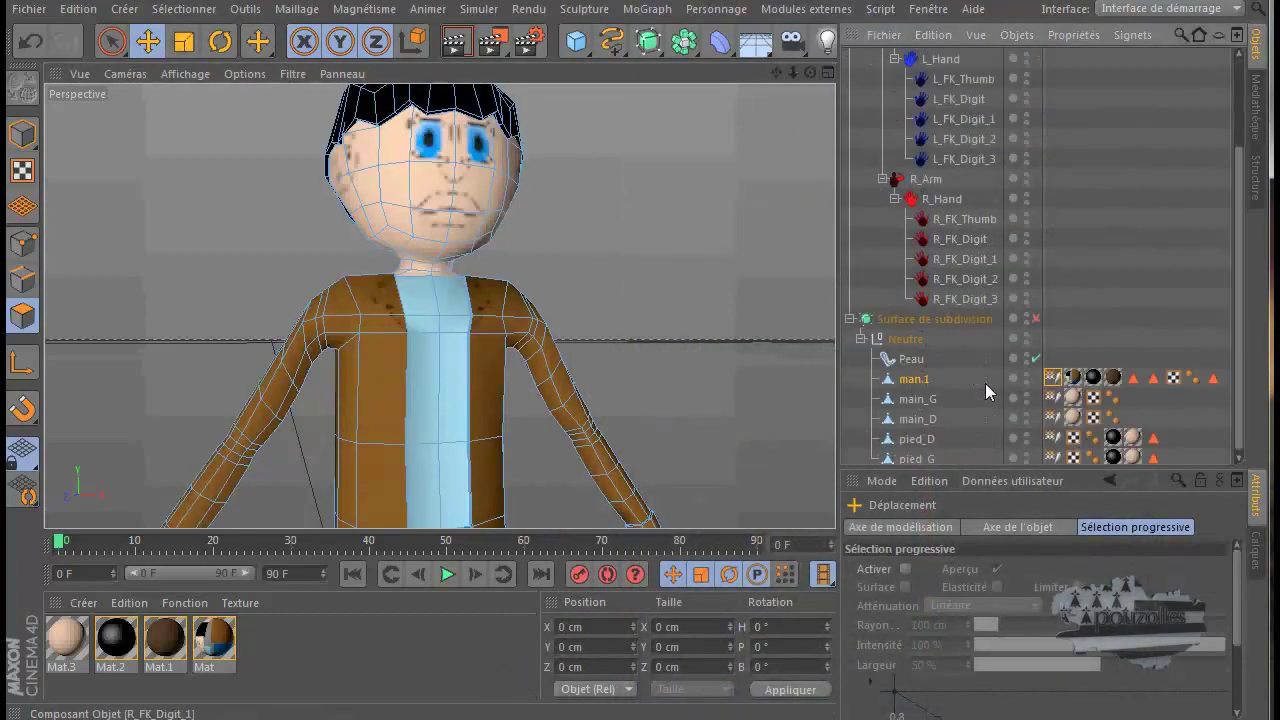
double_click(1054, 378)
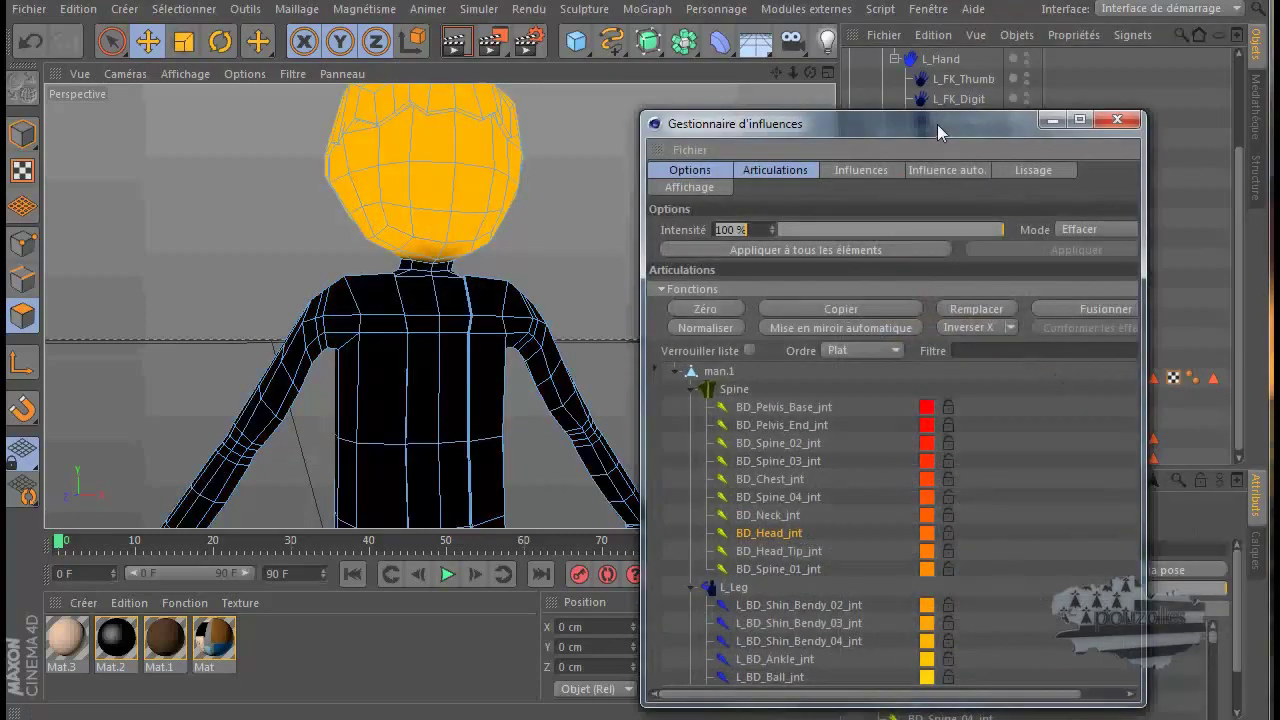
left_click_drag(937, 125, 741, 270)
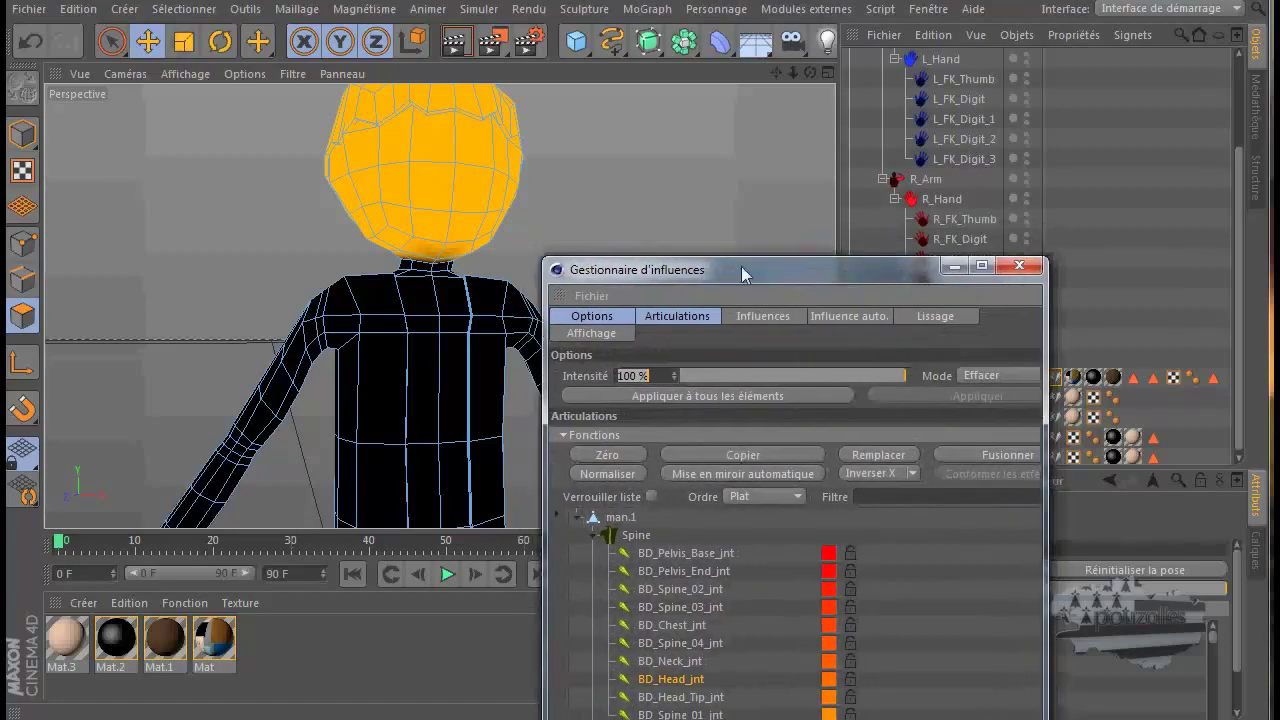
left_click_drag(744, 390, 690, 598)
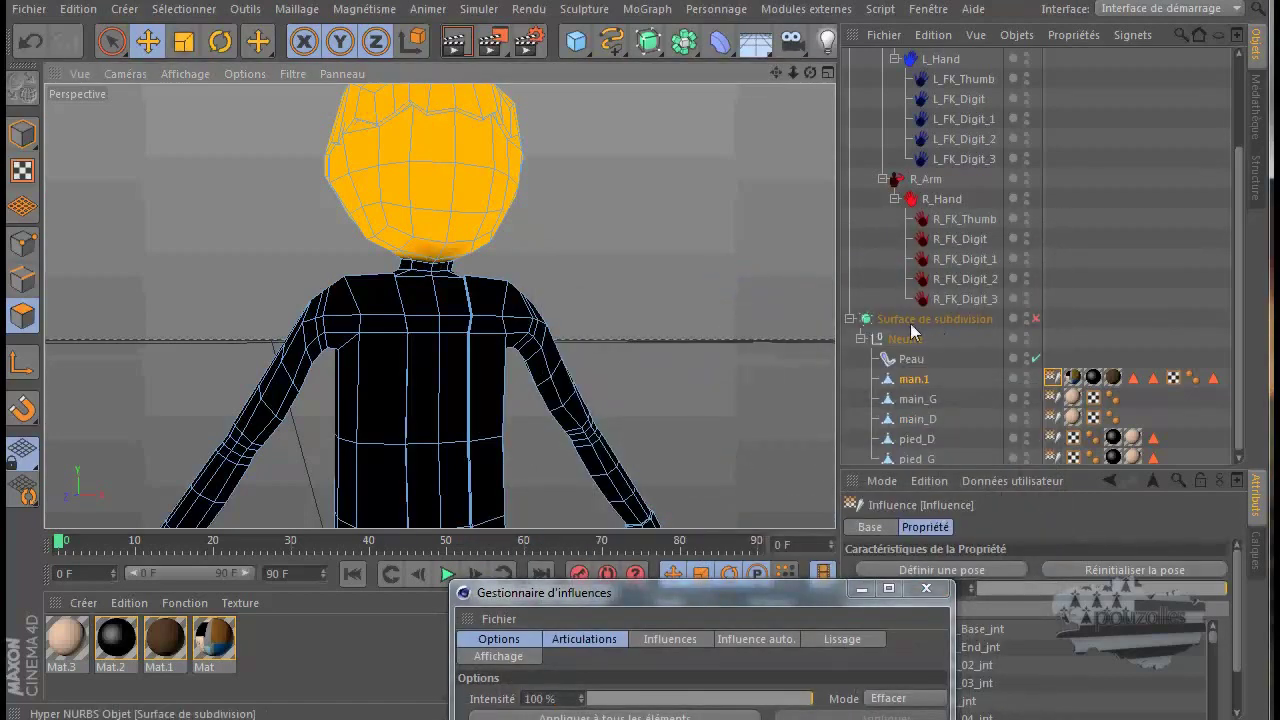
Enable the Surface de subdivision object and set the viewport shading to Ombrage de Gouraud without lines.
left_click(944, 206)
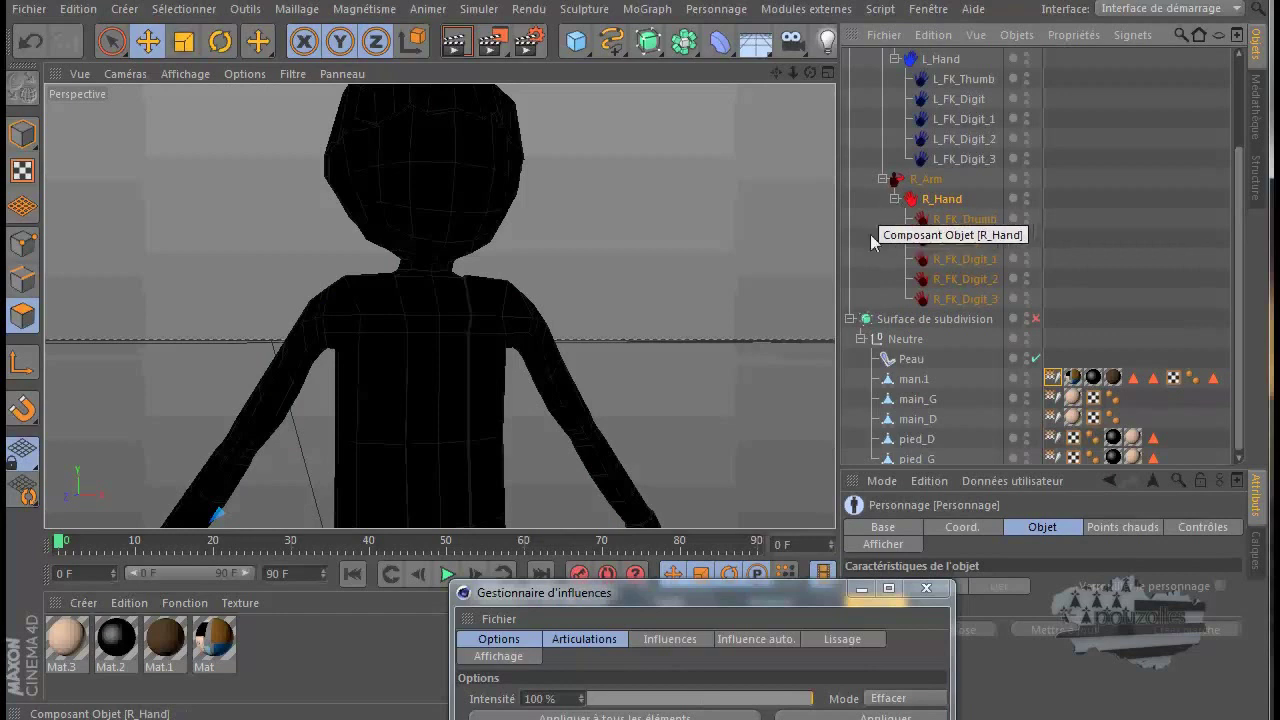
scroll(887, 333, "down", 1)
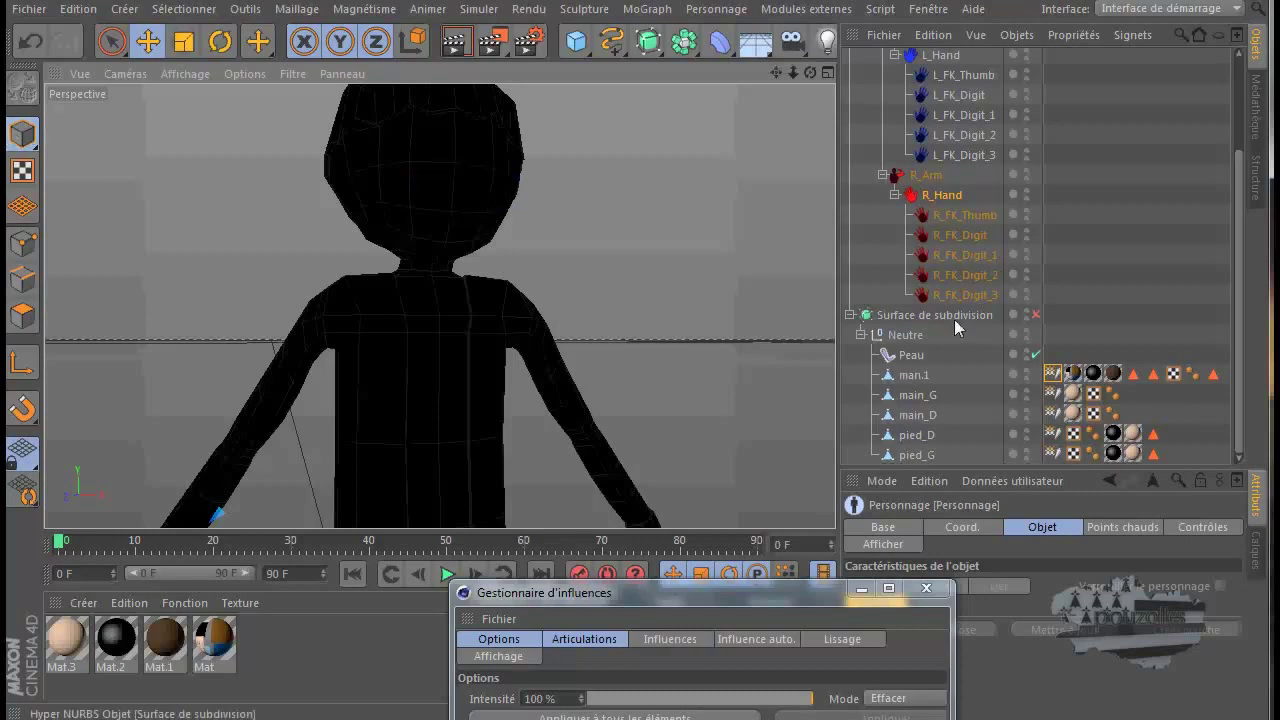
left_click(1036, 316)
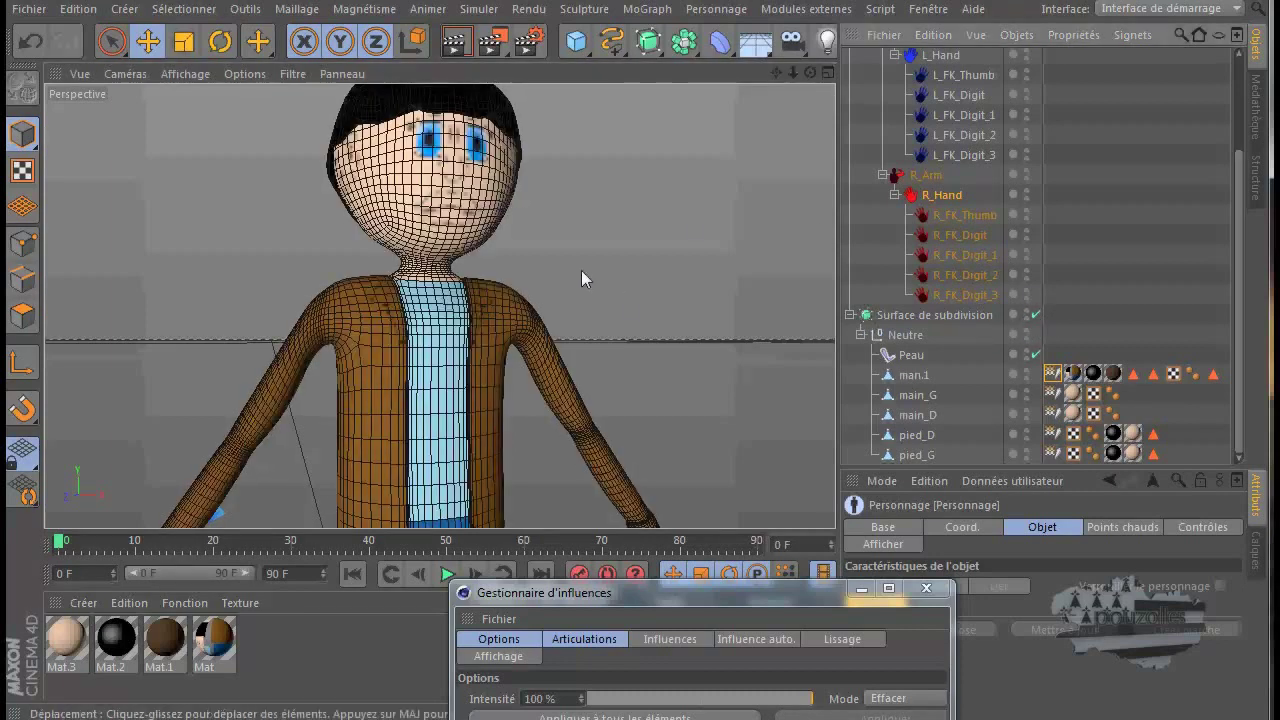
left_click_drag(810, 73, 579, 71)
left_click(181, 73)
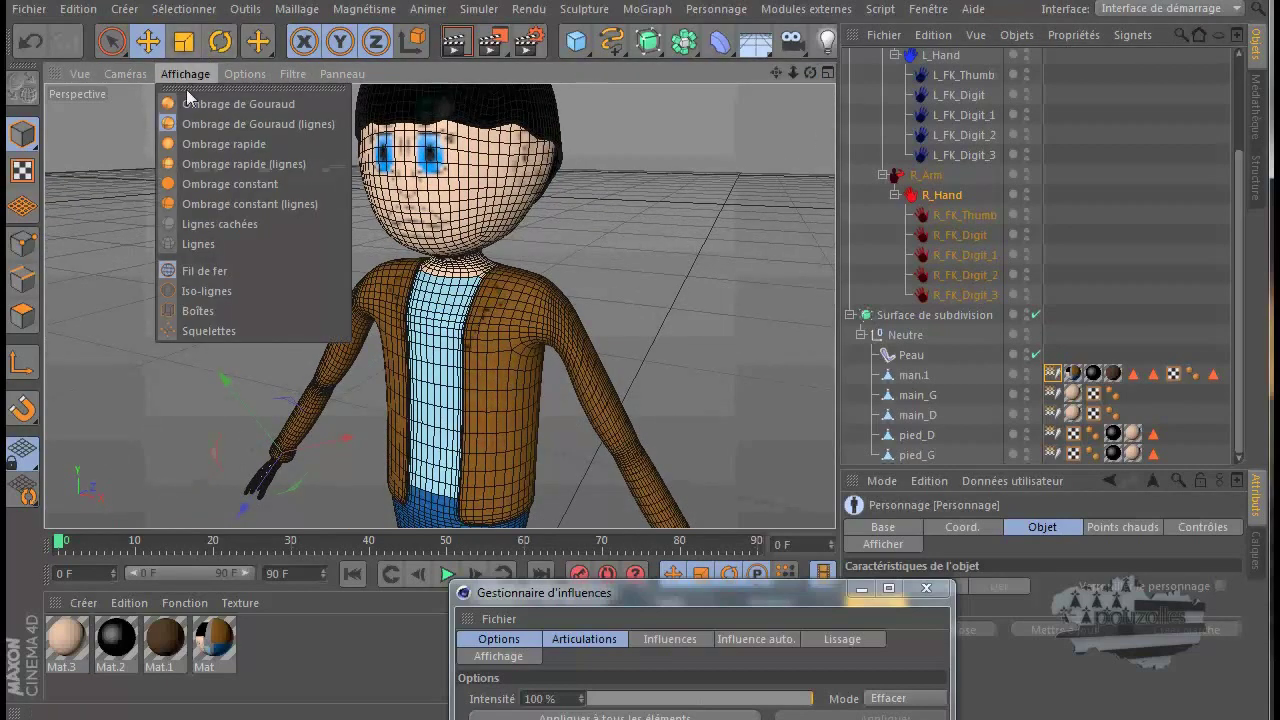
left_click(200, 92)
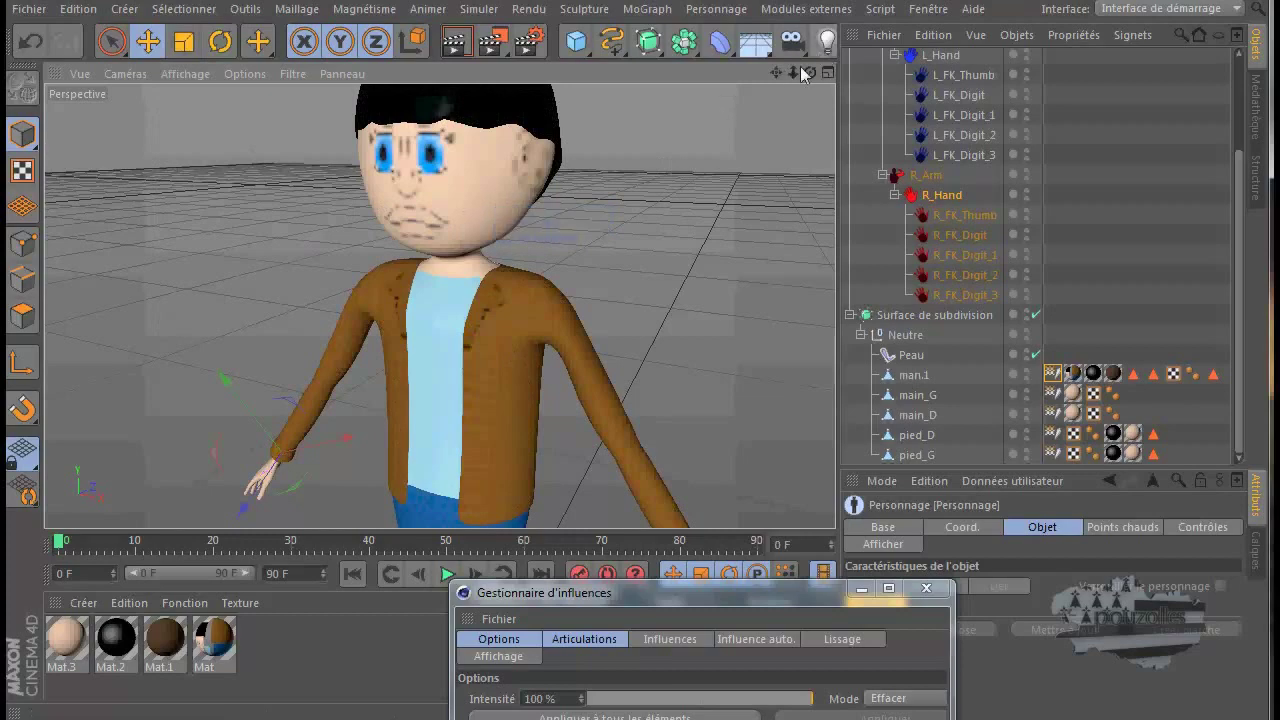
Re-enable the Personnage rig and select the Spine's neck controller.
left_click_drag(623, 448, 638, 444)
scroll(970, 182, "up", 3)
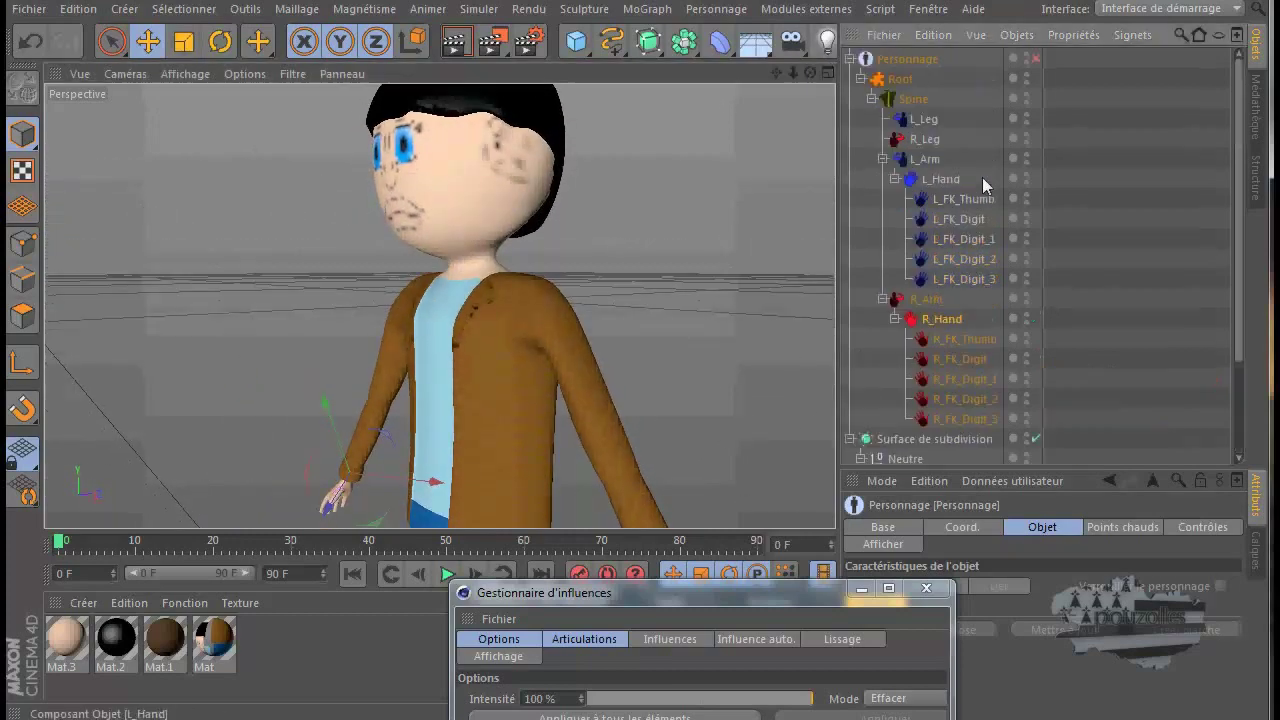
left_click(1036, 60)
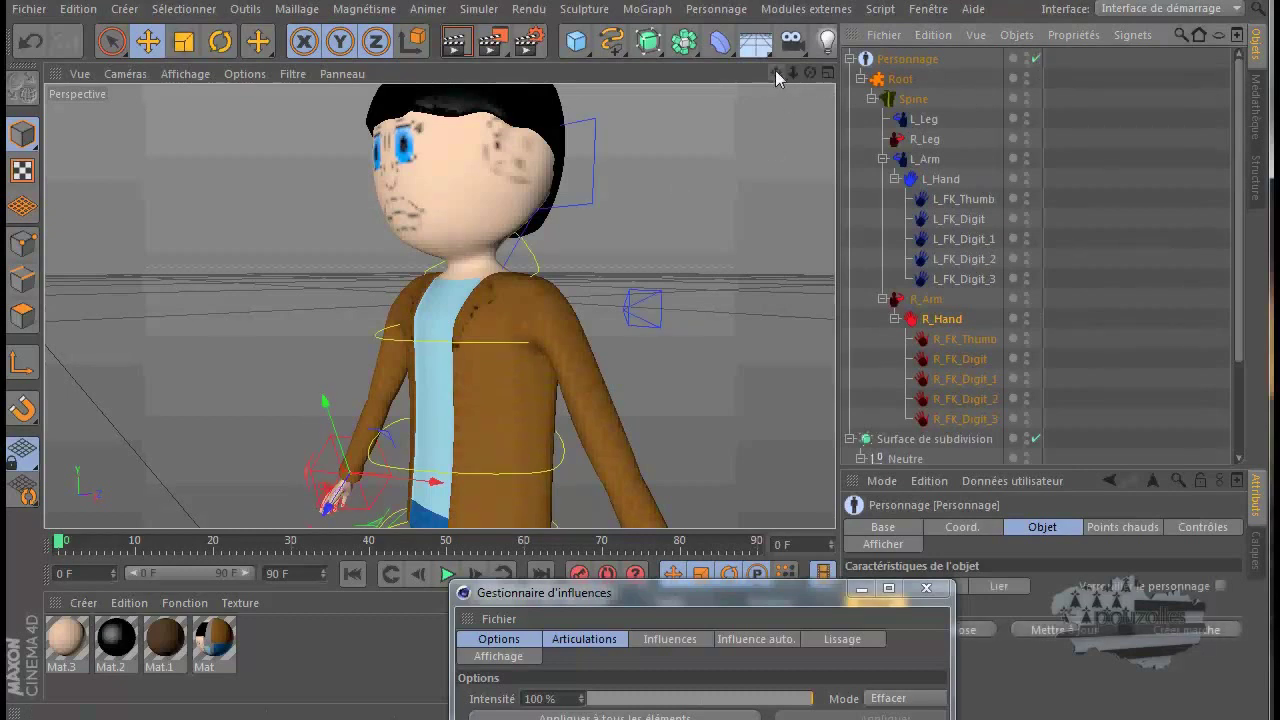
left_click_drag(775, 72, 611, 151)
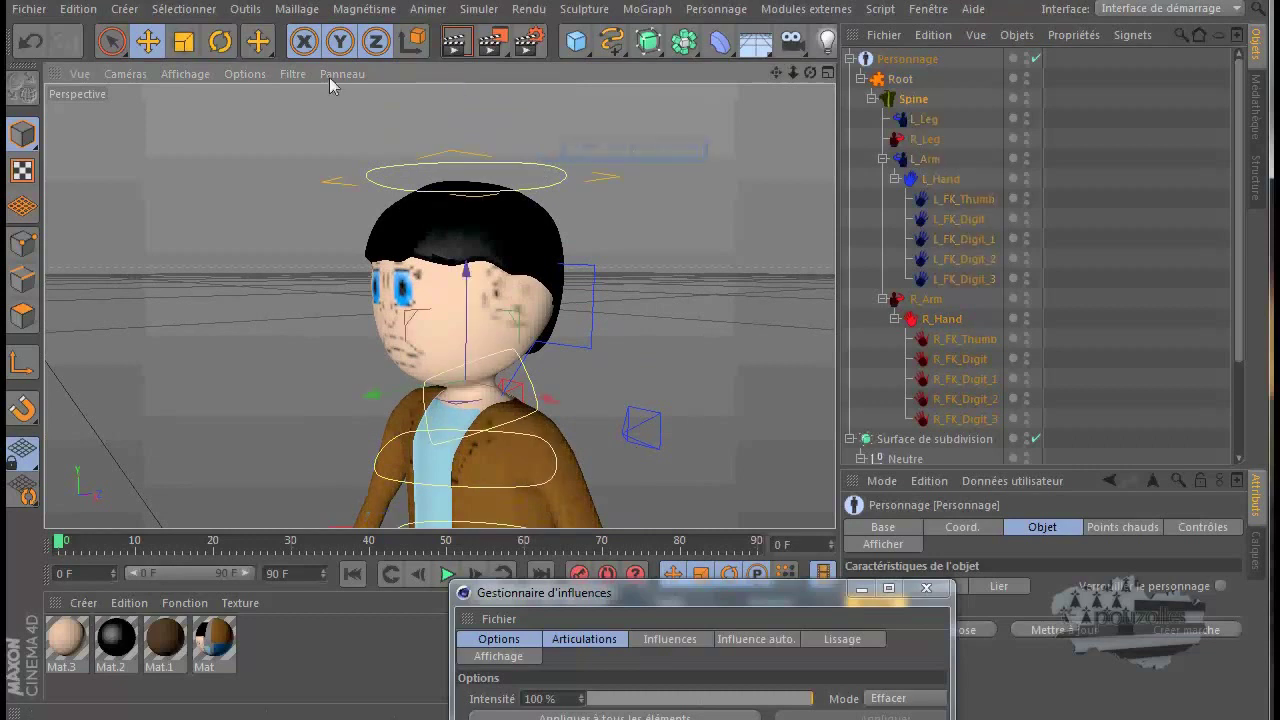
Test the head and neck deformation by rotating the neck controller about different axes, undoing each rotation.
left_click(221, 40)
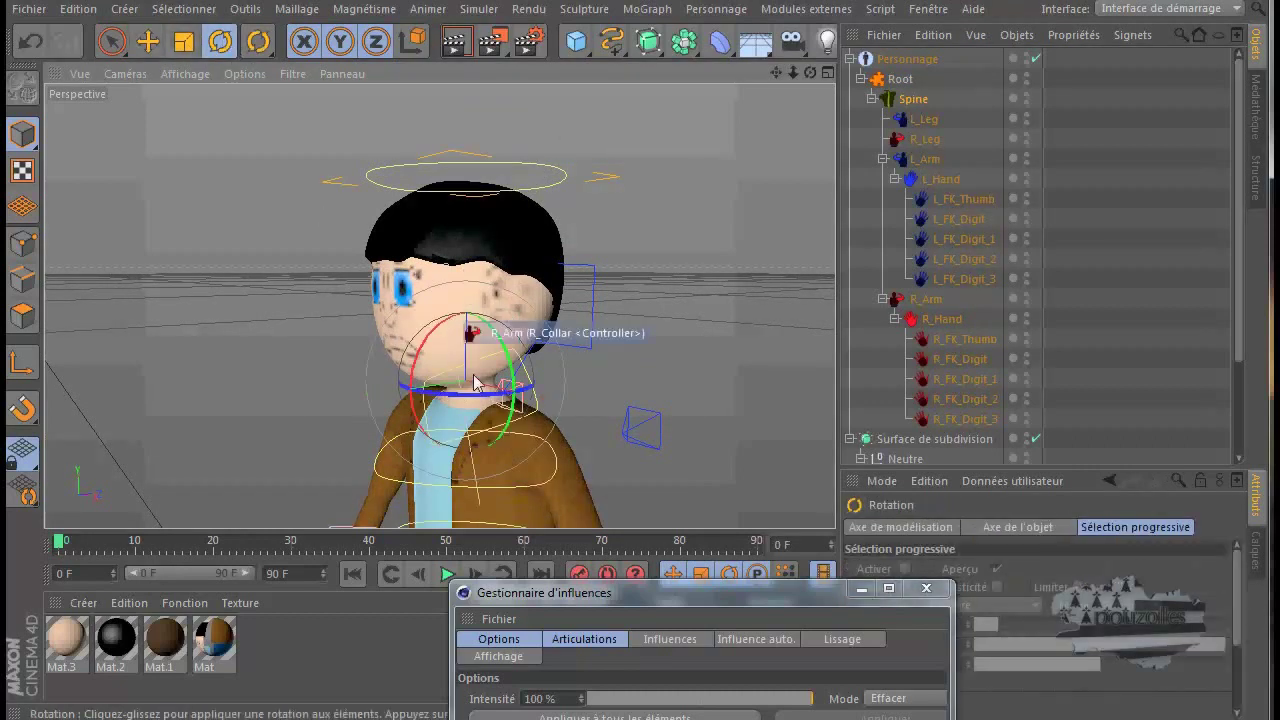
scroll(462, 415, "up", 3)
scroll(462, 415, "up", 3)
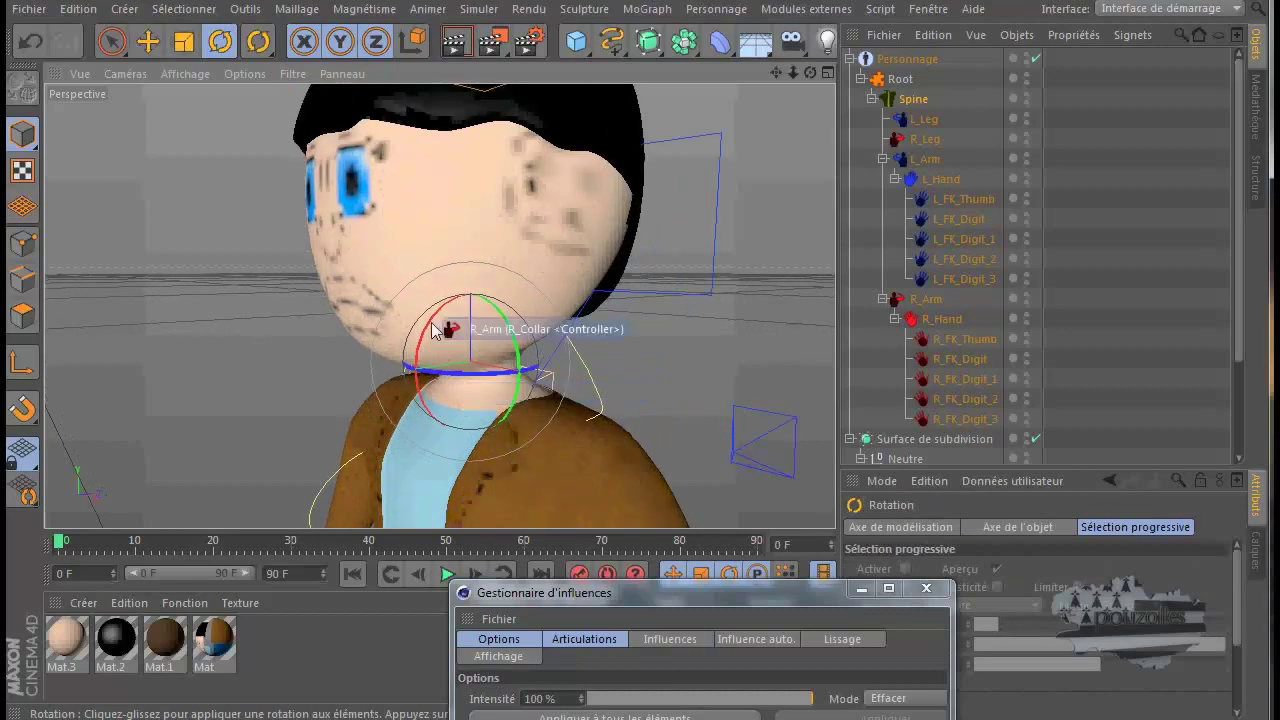
mouse_move(428, 342)
left_mouse_down()
mouse_move(450, 322)
mouse_move(442, 338)
left_mouse_up()
key("ctrl+z")
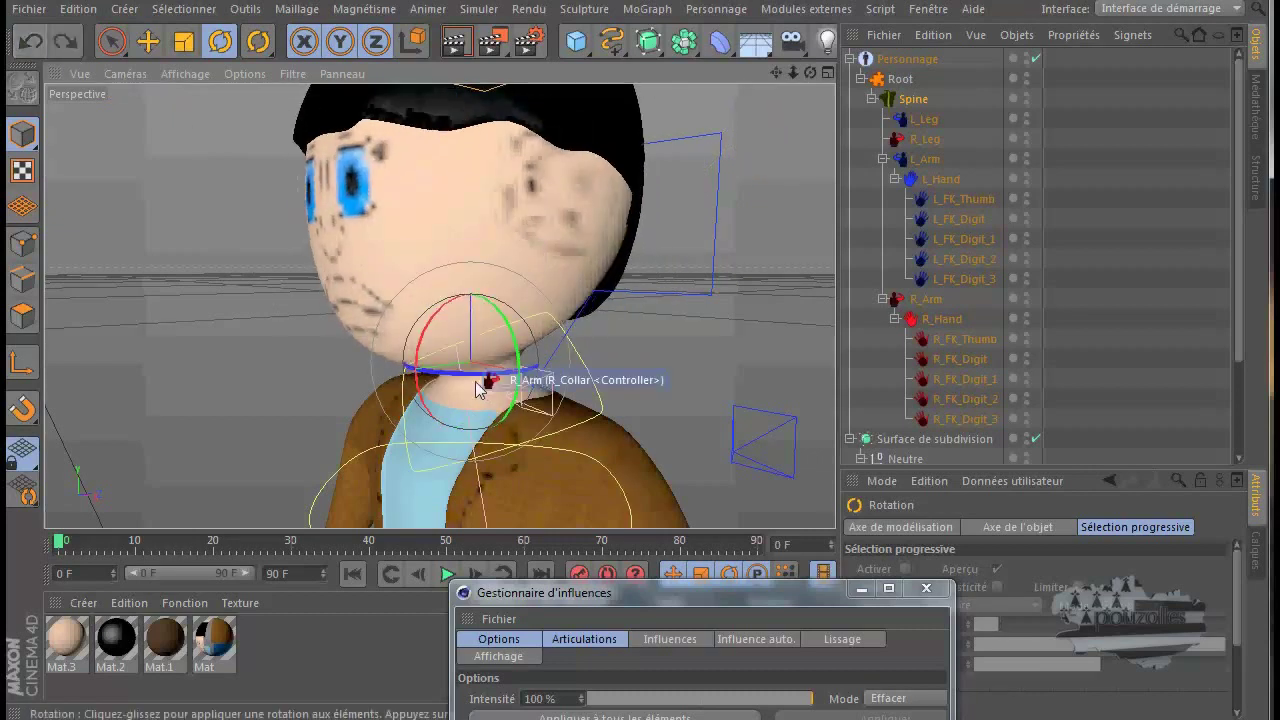
left_click_drag(487, 372, 560, 363)
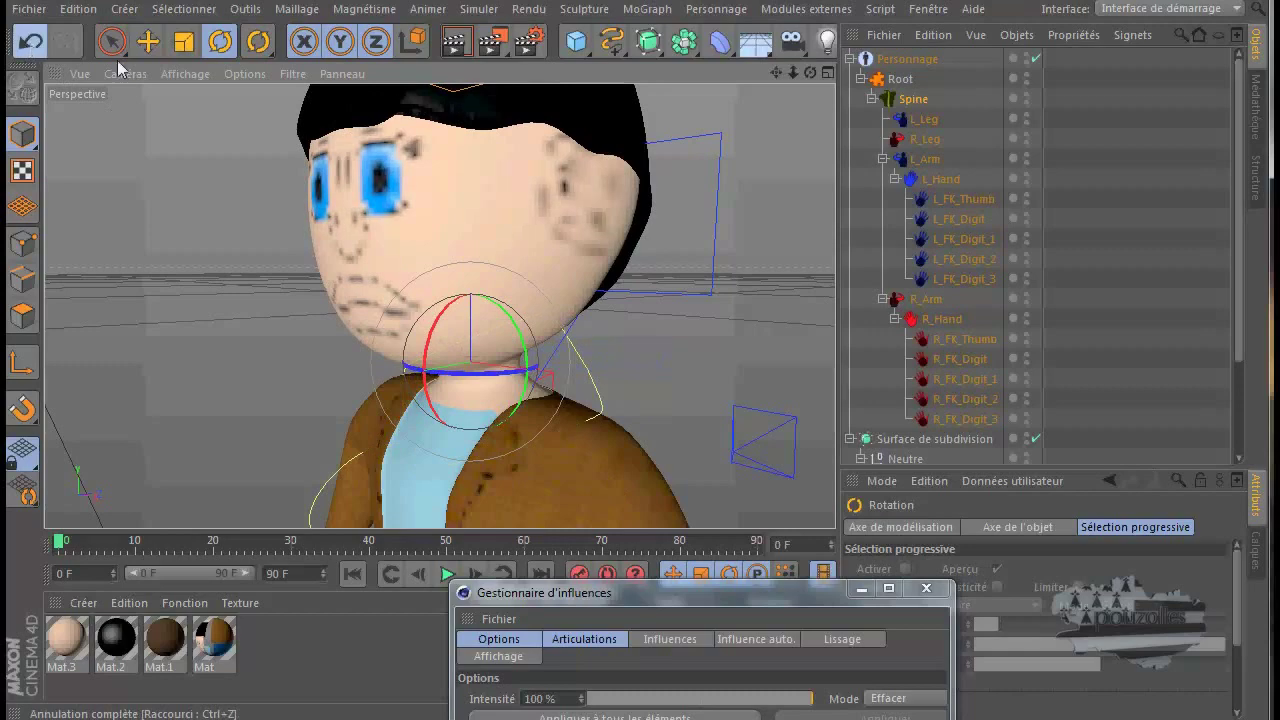
Close the Gestionnaire d'influences and deselect the neck controller.
scroll(677, 266, "down", 3)
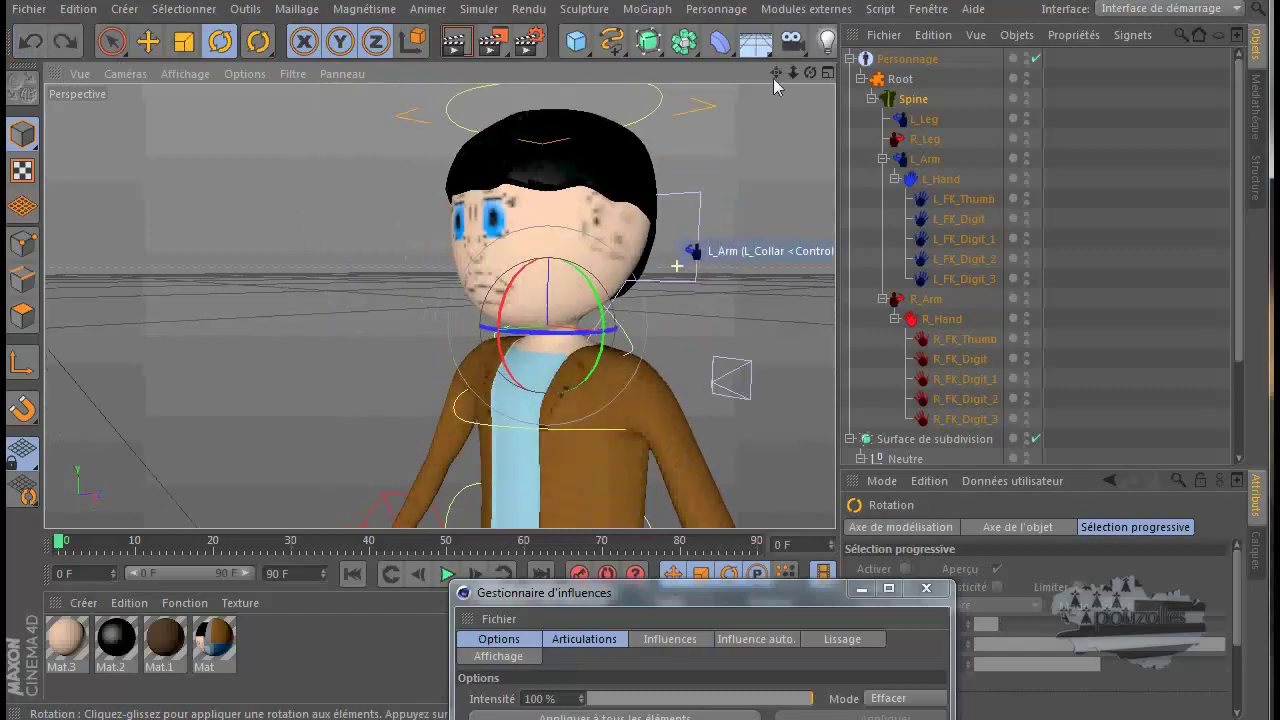
left_click_drag(776, 73, 585, 311)
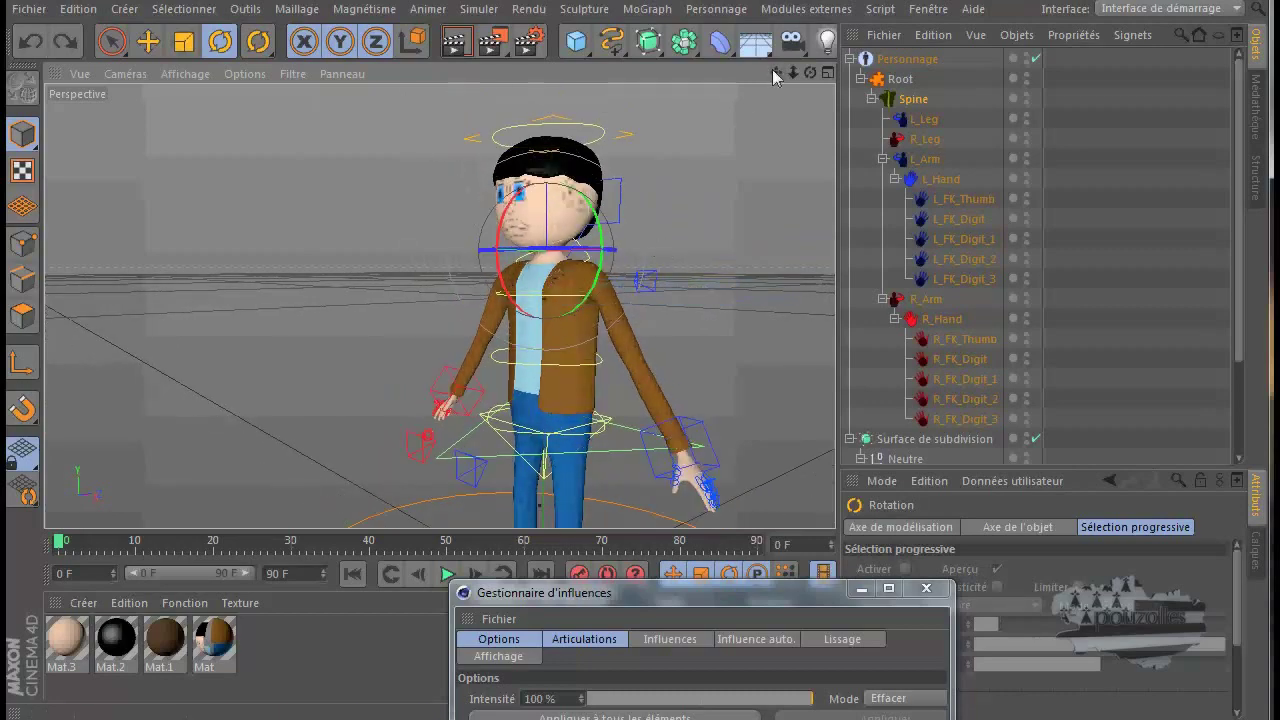
left_click_drag(620, 448, 566, 421)
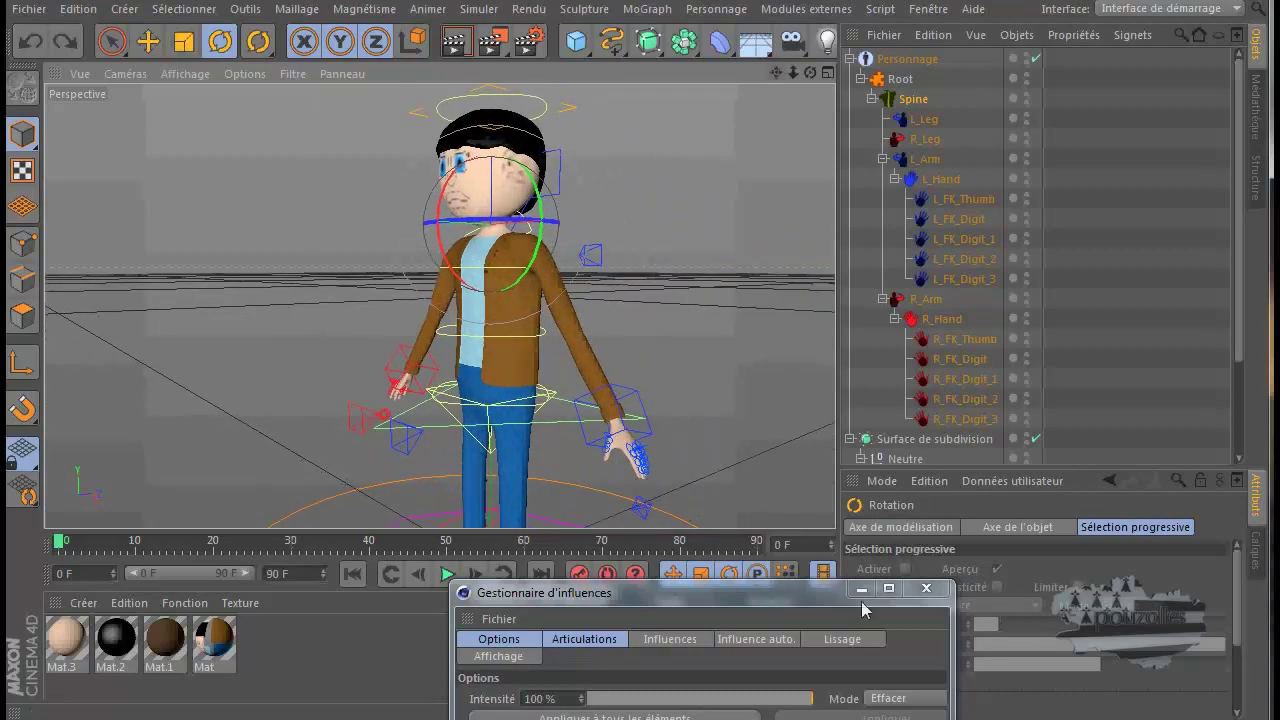
left_click(924, 589)
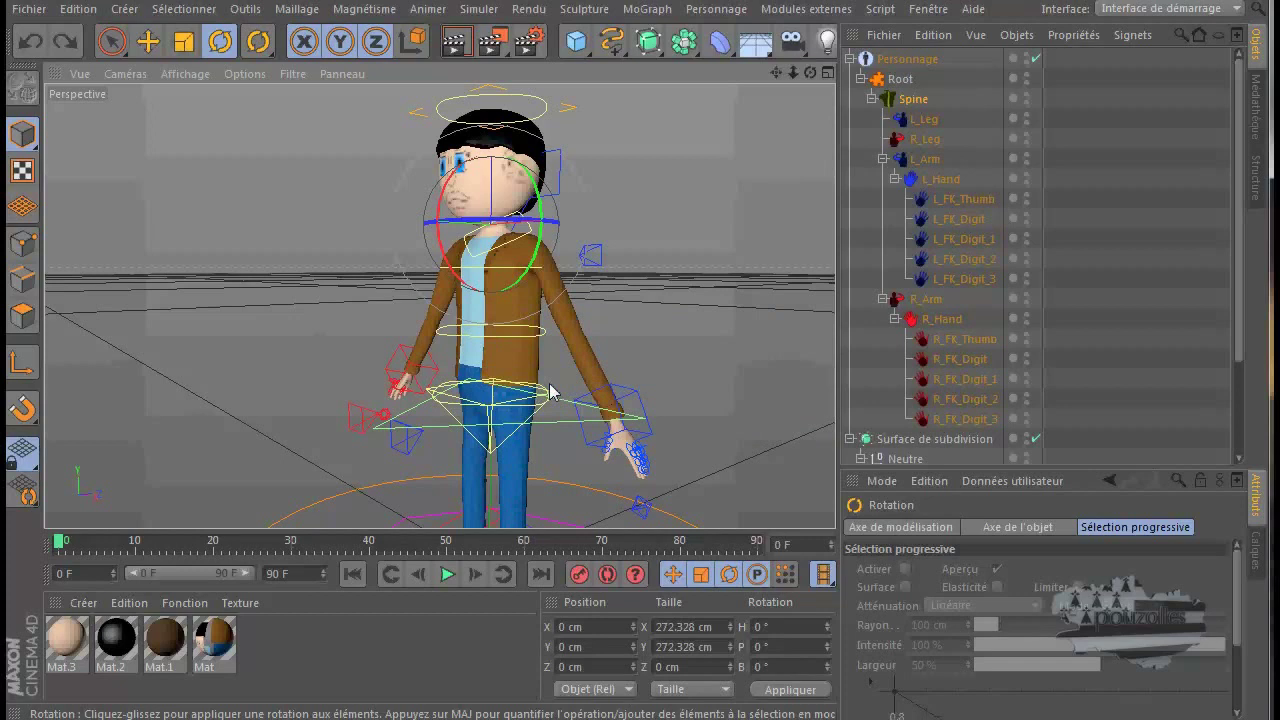
left_click(278, 247)
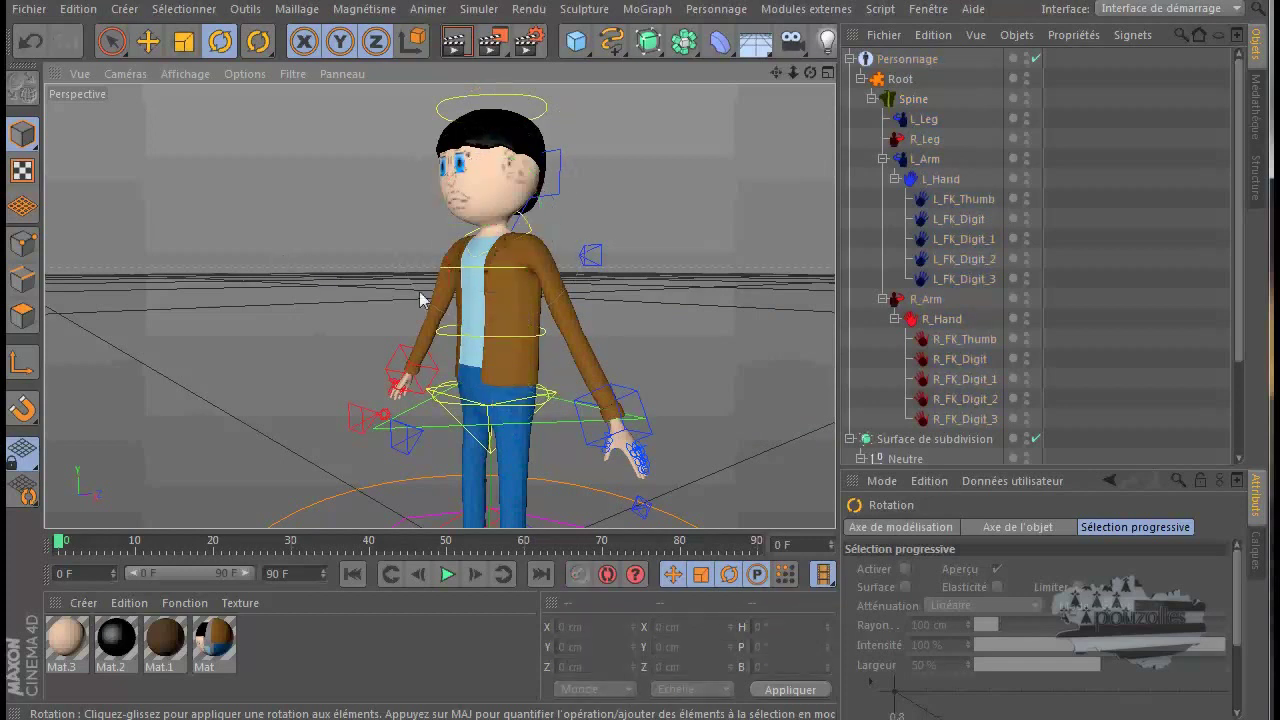